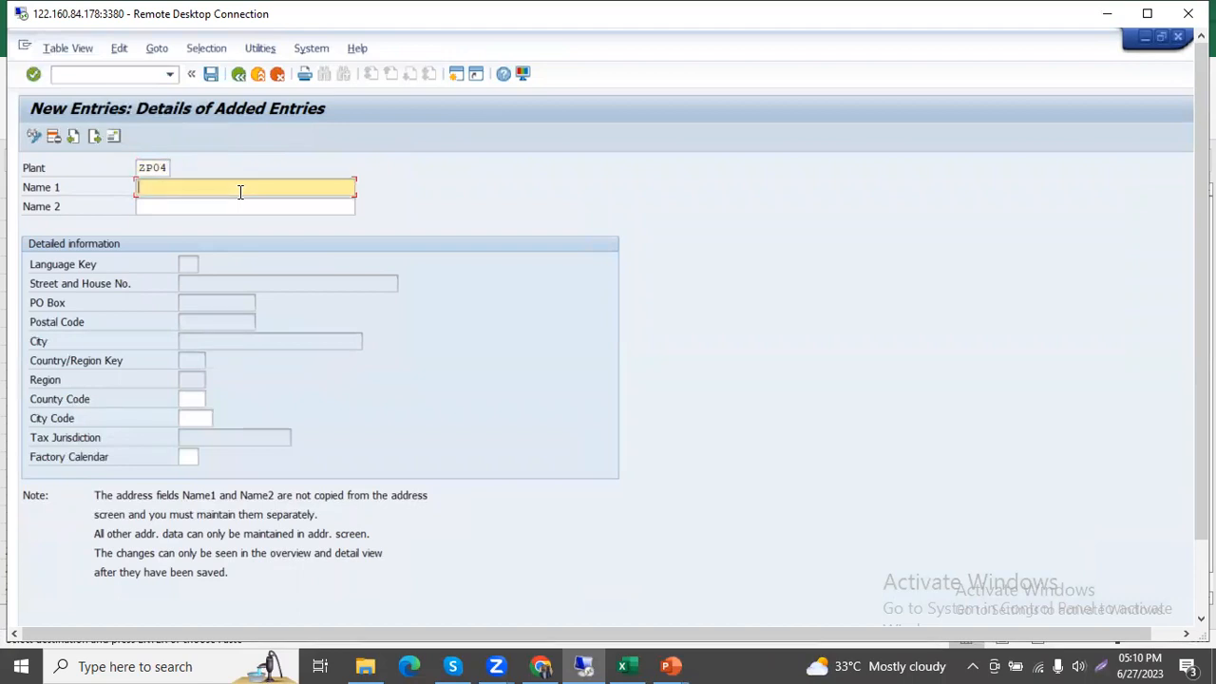
Copy the ZP04 location Delhi Aiprt from the Practice workbook in Excel into Name 1 of plant ZP04 in SAP.
{"action": "key", "text": "alt+Tab"}
{"action": "left_click", "coordinate": [341, 408]}
{"action": "key", "text": "ctrl+c"}
{"action": "key", "text": "alt+Tab"}
{"action": "key", "text": "ctrl+v"}
{"action": "key", "text": "Return"}
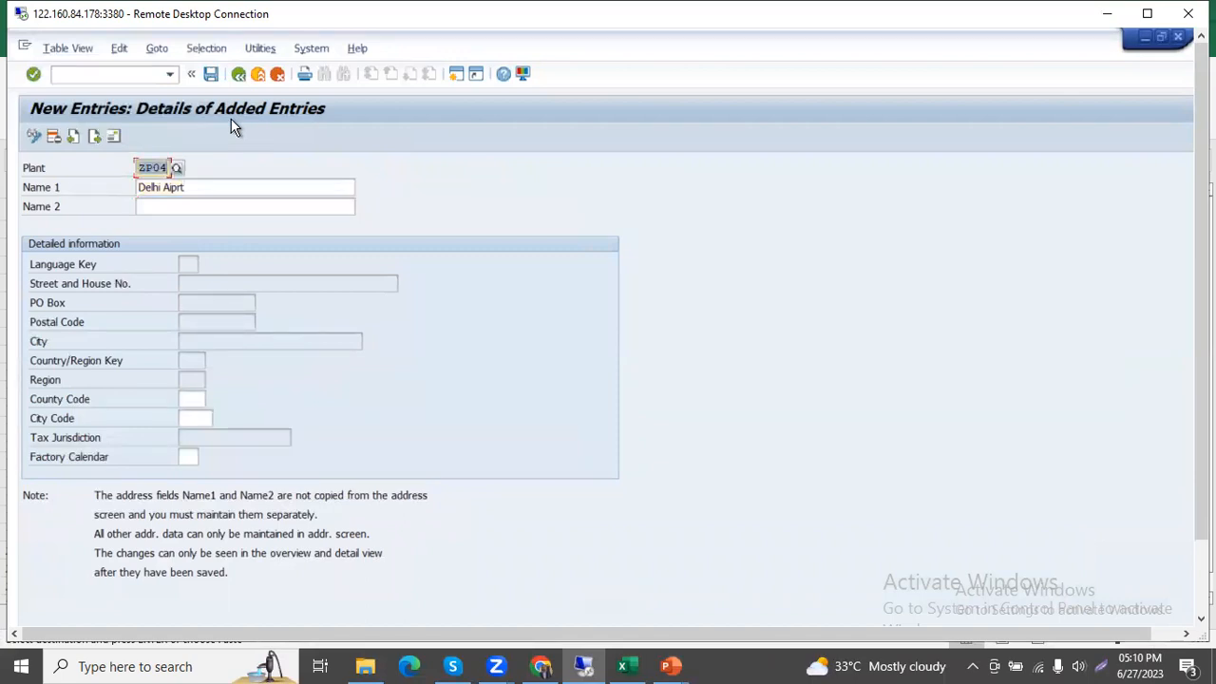
Save the ZP04 entry to bring up its address form and enter Delhi Aiprt as the address name.
{"action": "mouse_move", "coordinate": [1200, 418]}
{"action": "left_mouse_down"}
{"action": "mouse_move", "coordinate": [1201, 499]}
{"action": "mouse_move", "coordinate": [1201, 419]}
{"action": "left_mouse_up"}
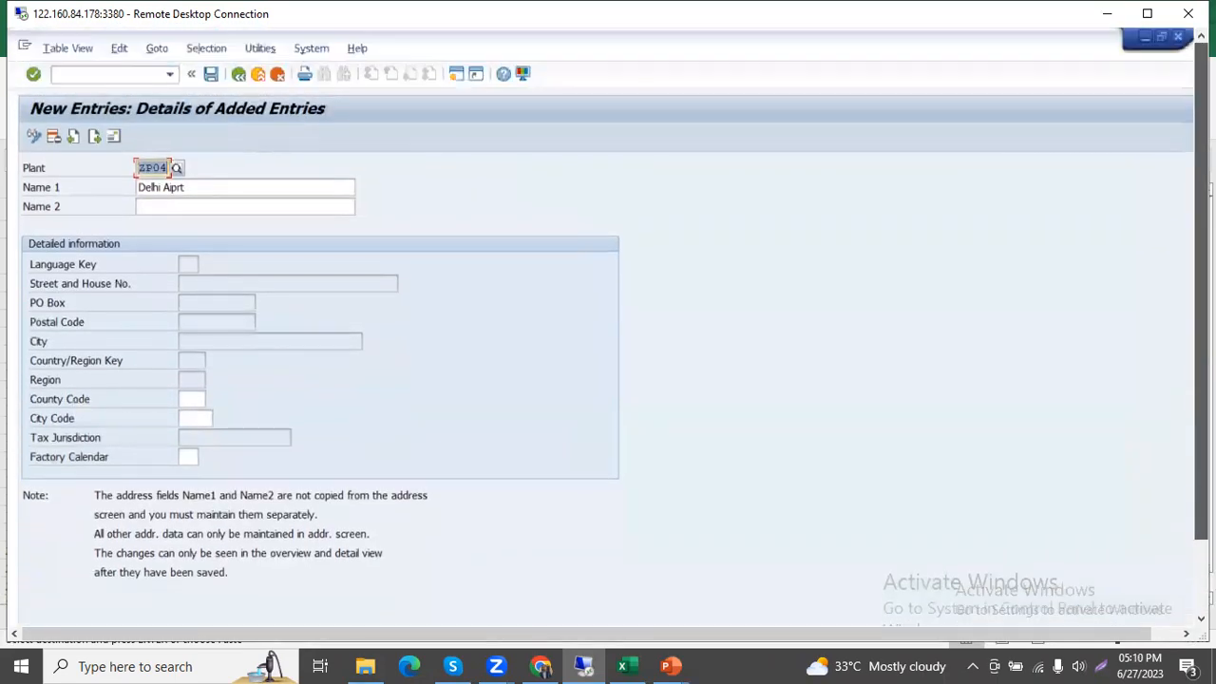
{"action": "left_click", "coordinate": [213, 76]}
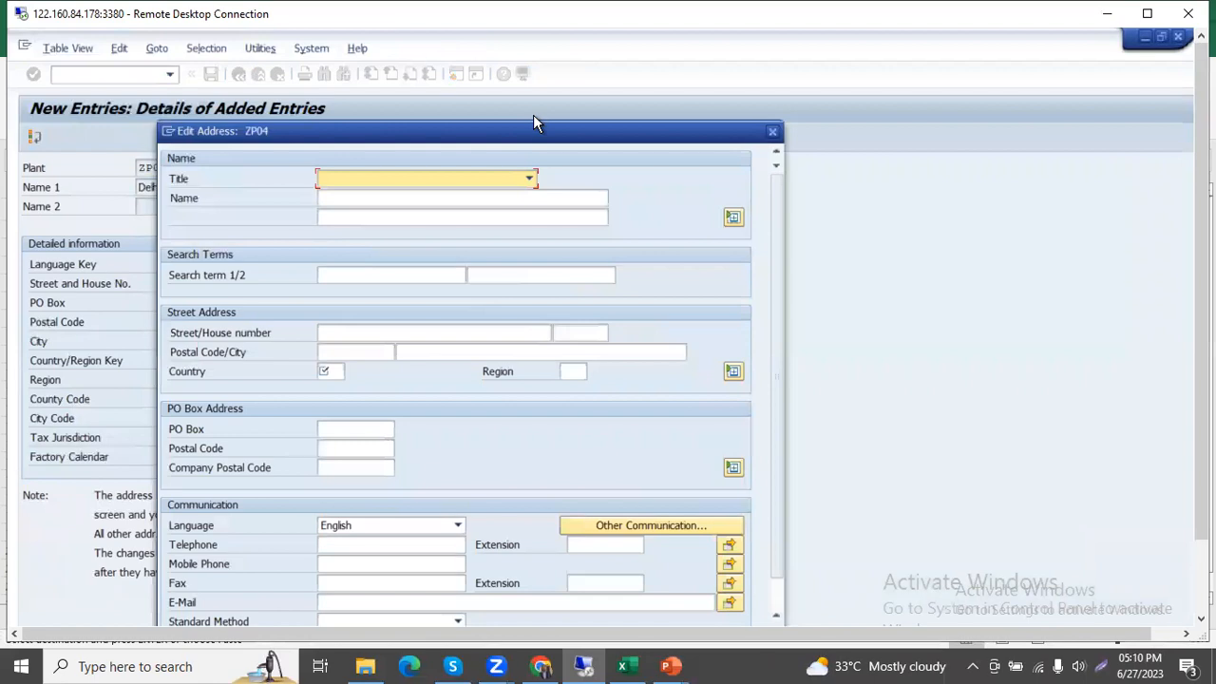
{"action": "left_click_drag", "start_coordinate": [542, 129], "coordinate": [559, 79]}
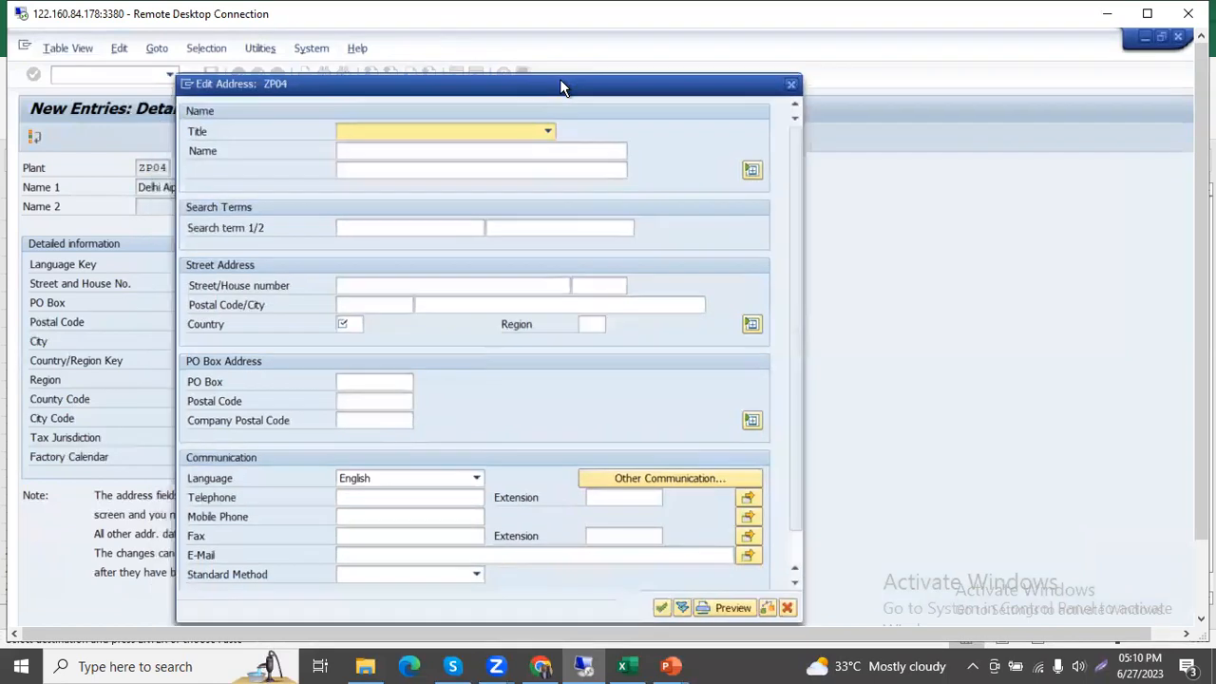
{"action": "left_click", "coordinate": [443, 154]}
{"action": "key", "text": "ctrl+v"}
Enter Tools and ZP04 as the two search terms in the plant's address.
{"action": "left_click", "coordinate": [386, 223]}
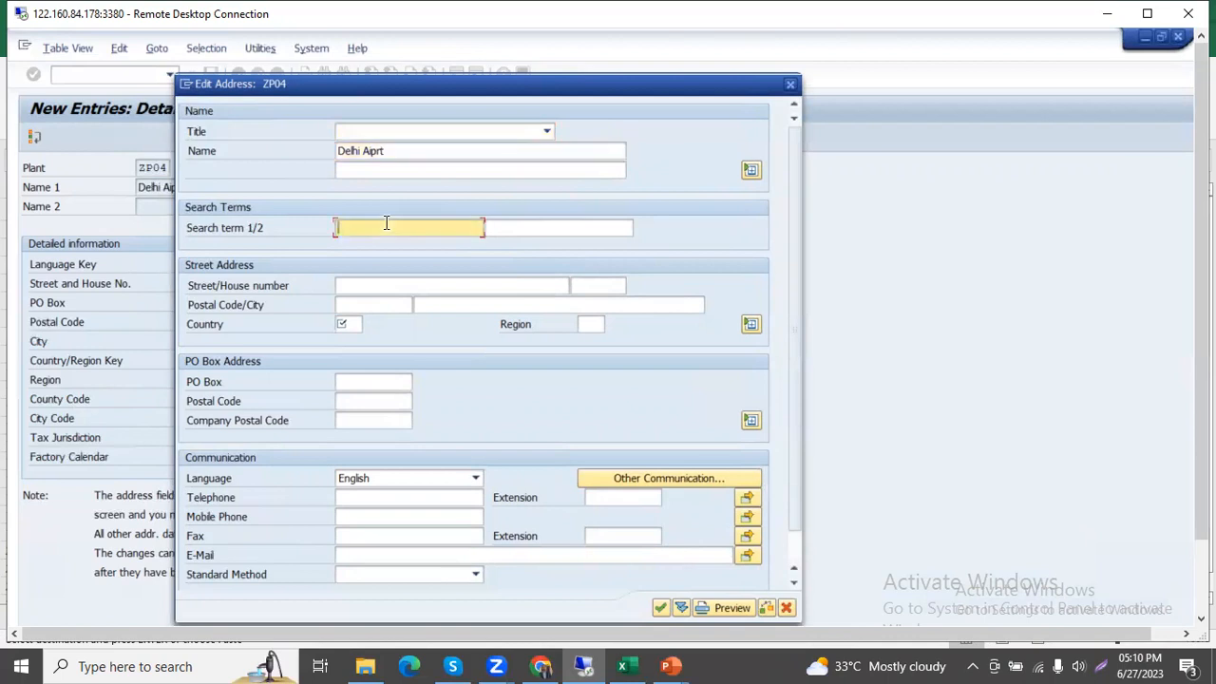
{"action": "type", "text": "Tool1"}
{"action": "key", "text": "BackSpace"}
{"action": "type", "text": "s"}
{"action": "key", "text": "Tab"}
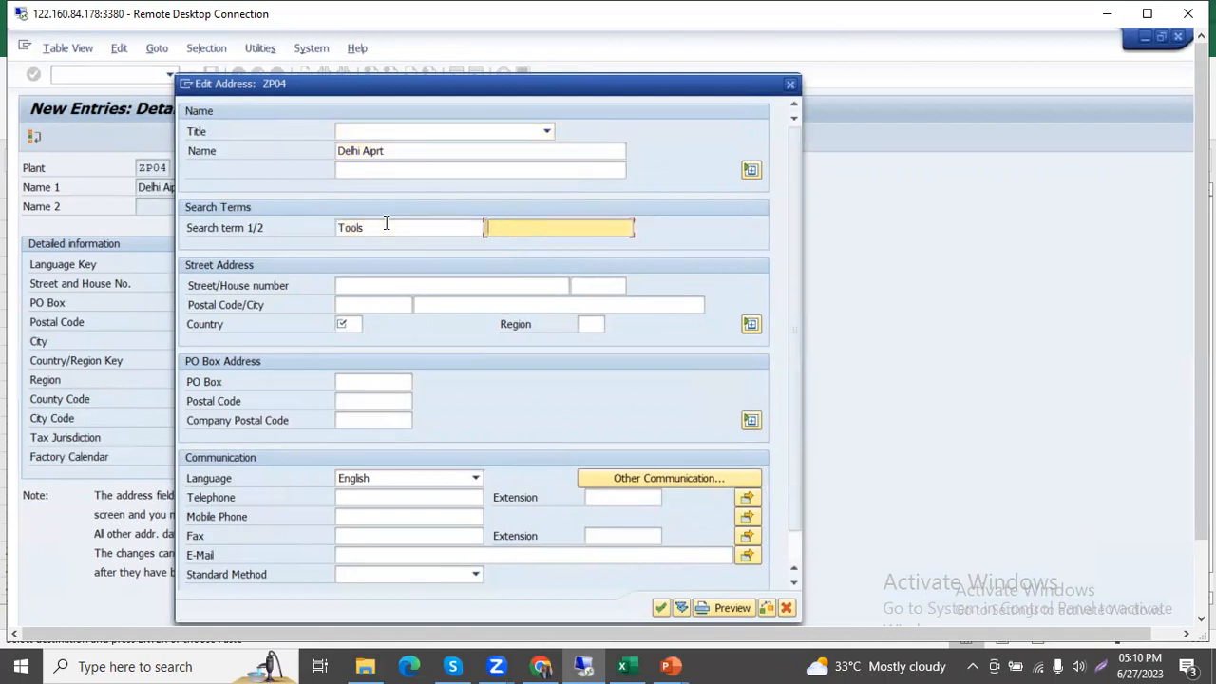
{"action": "type", "text": "ZP"}
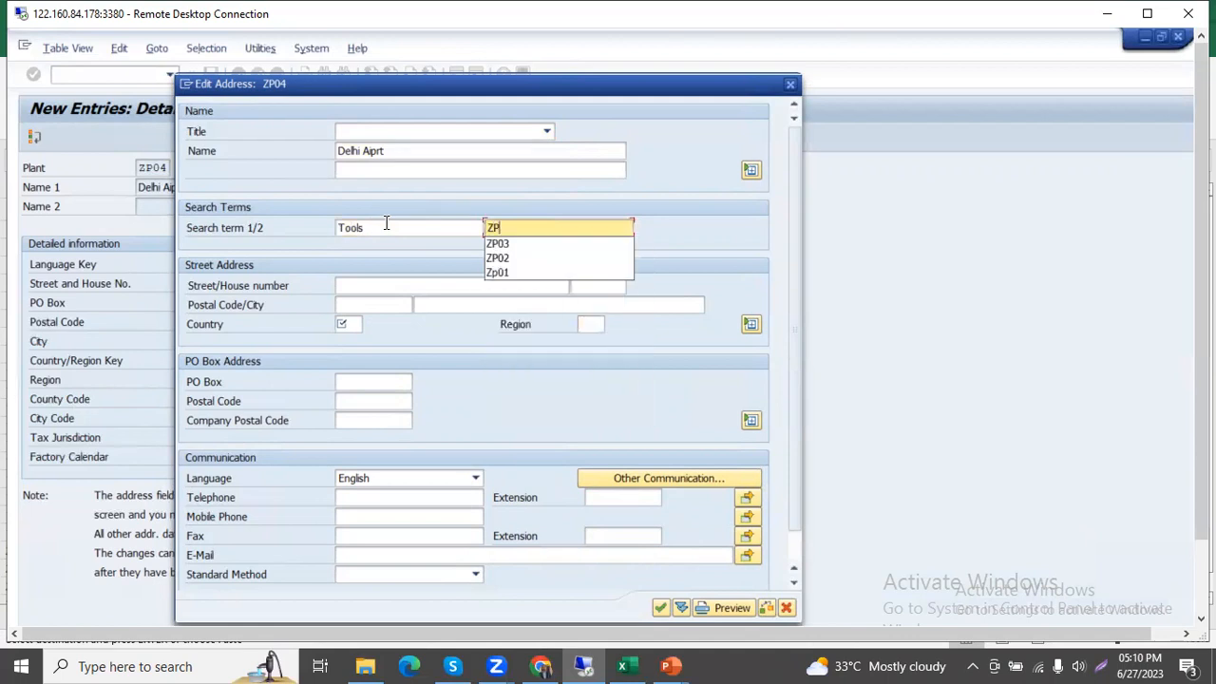
{"action": "type", "text": "04"}
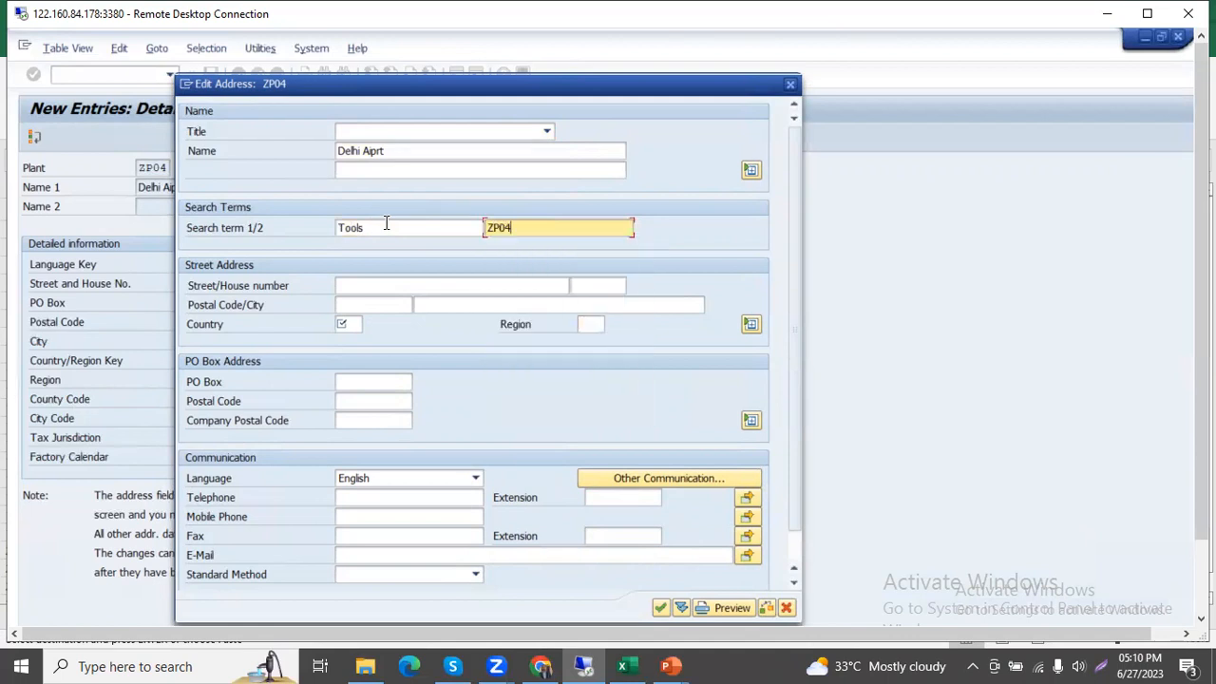
Fill in the plant's street and postal code, set the country to IN, and confirm the address.
{"action": "left_click", "coordinate": [402, 283]}
{"action": "type", "text": "Delhi"}
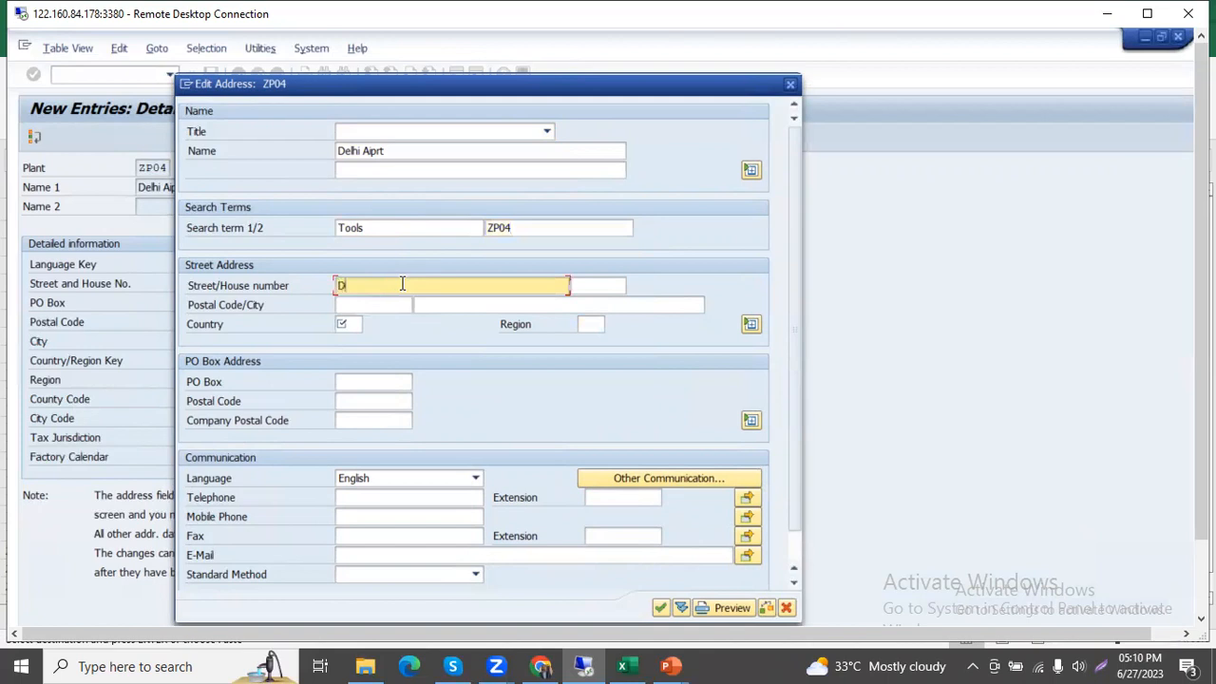
{"action": "key", "text": "Tab"}
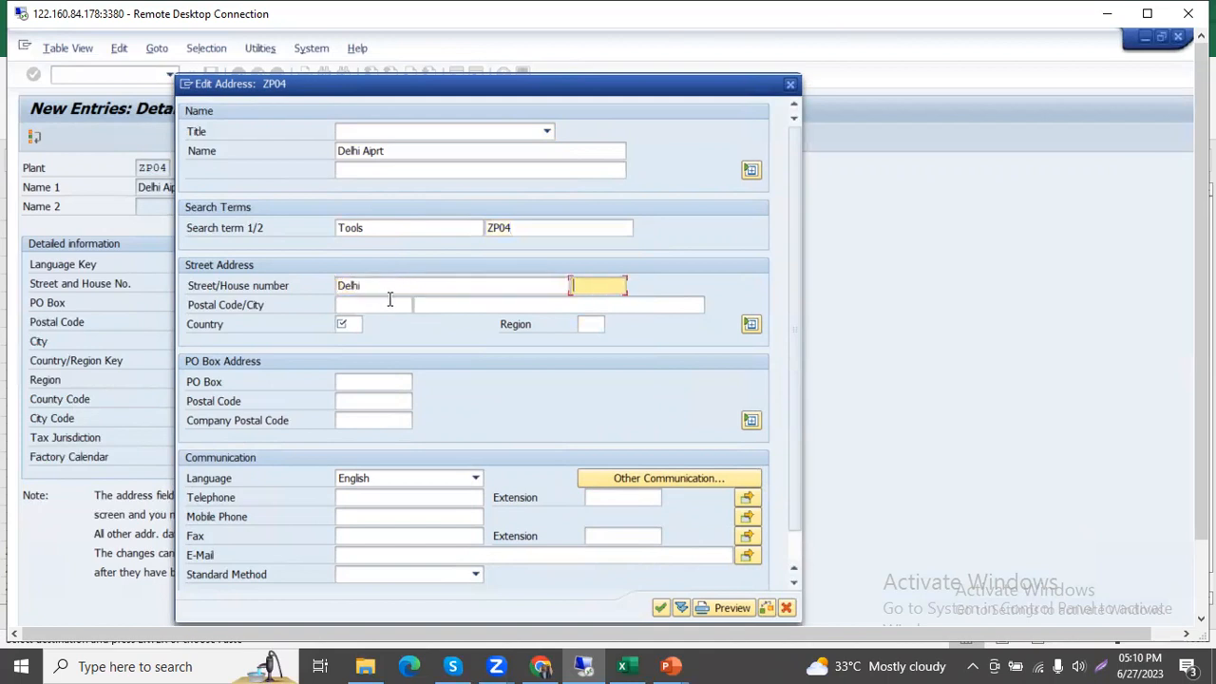
{"action": "left_click", "coordinate": [390, 302]}
{"action": "type", "text": "1112"}
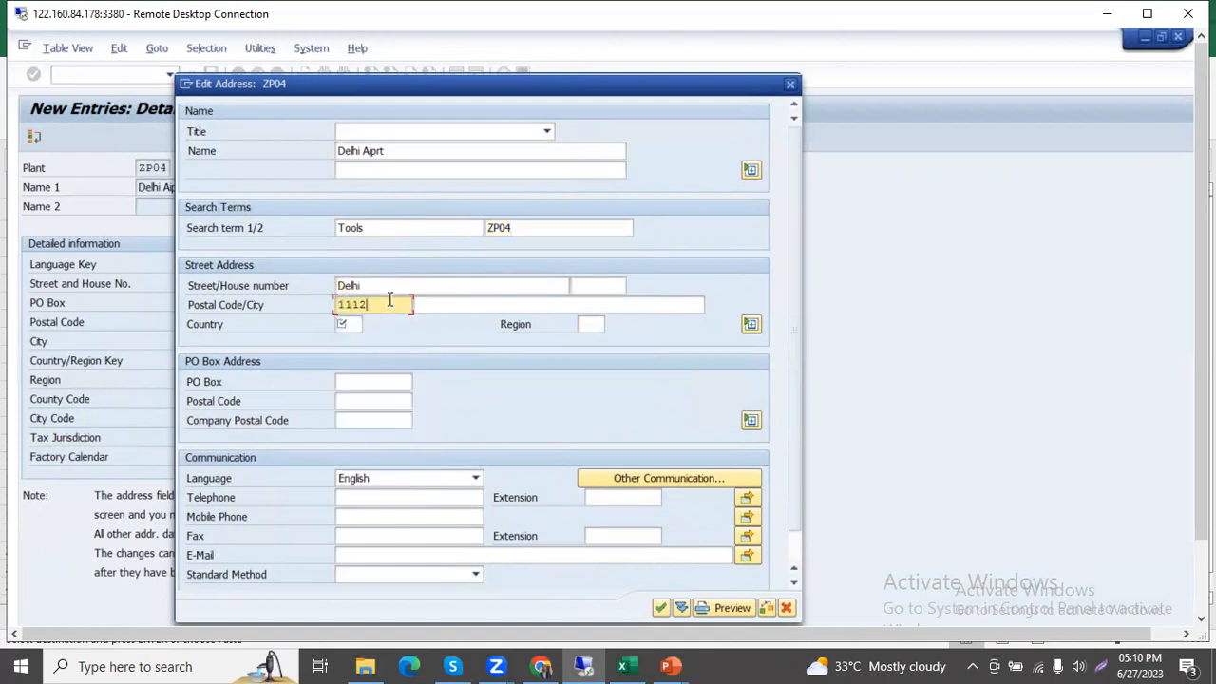
{"action": "type", "text": "083"}
{"action": "key", "text": "BackSpace"}
{"action": "left_click", "coordinate": [357, 325]}
{"action": "type", "text": "IN"}
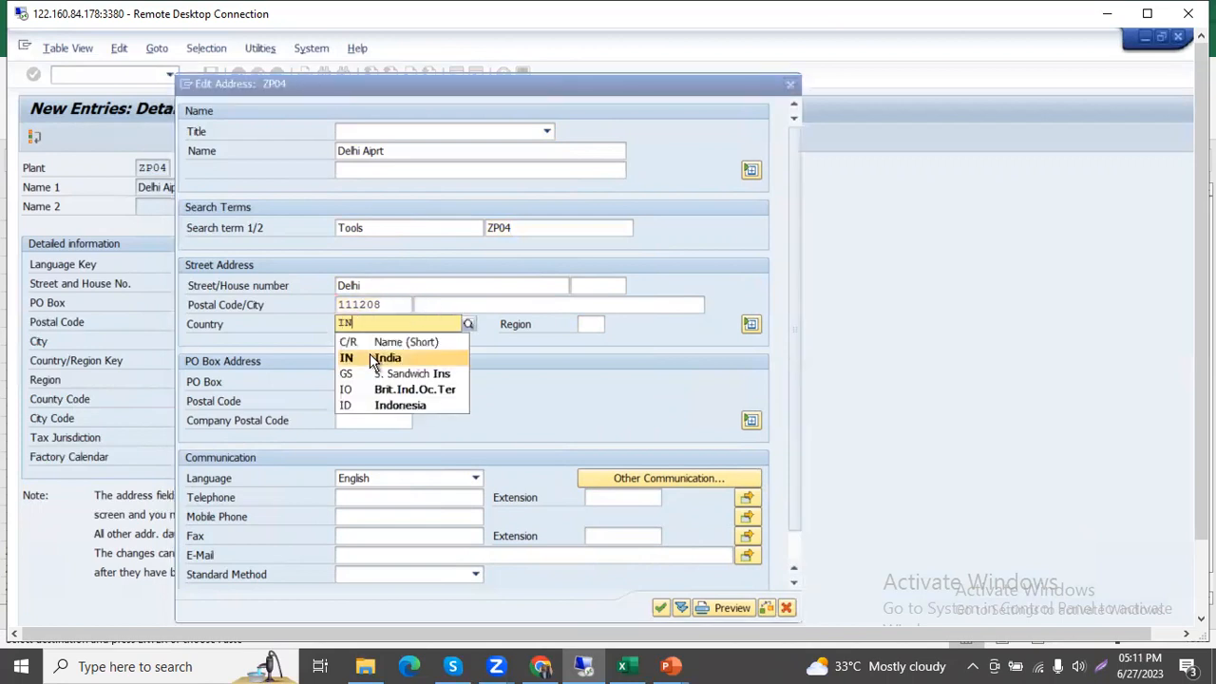
{"action": "left_click", "coordinate": [371, 361]}
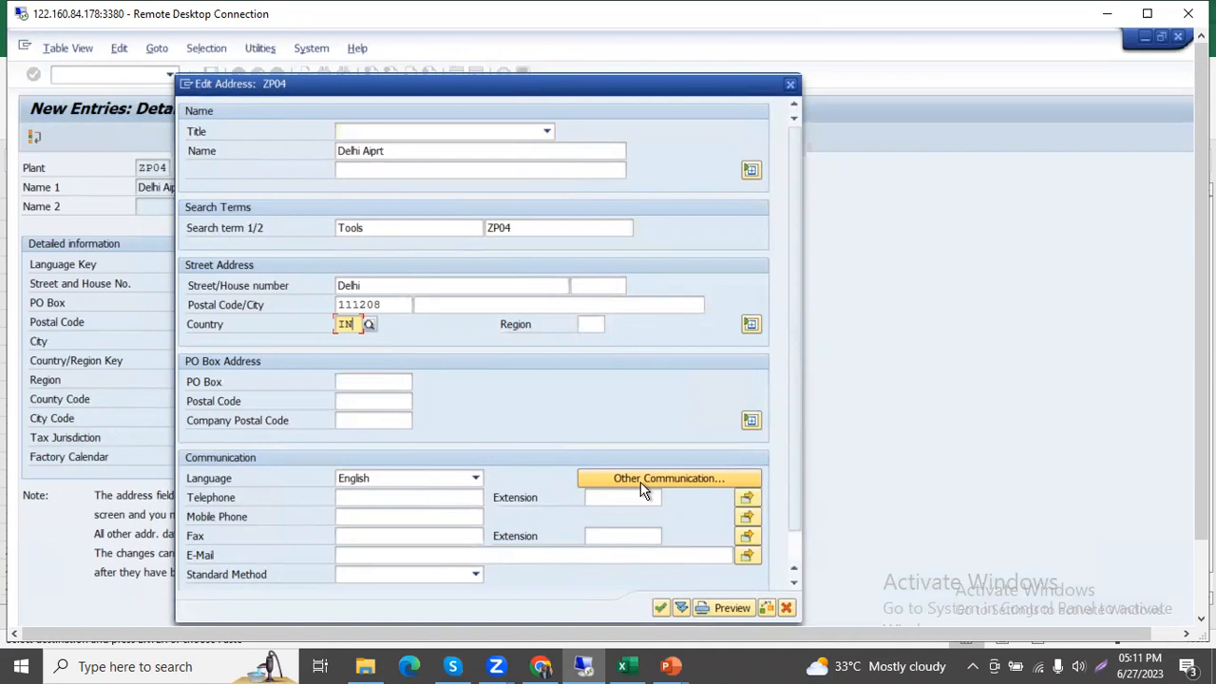
{"action": "left_click", "coordinate": [660, 609]}
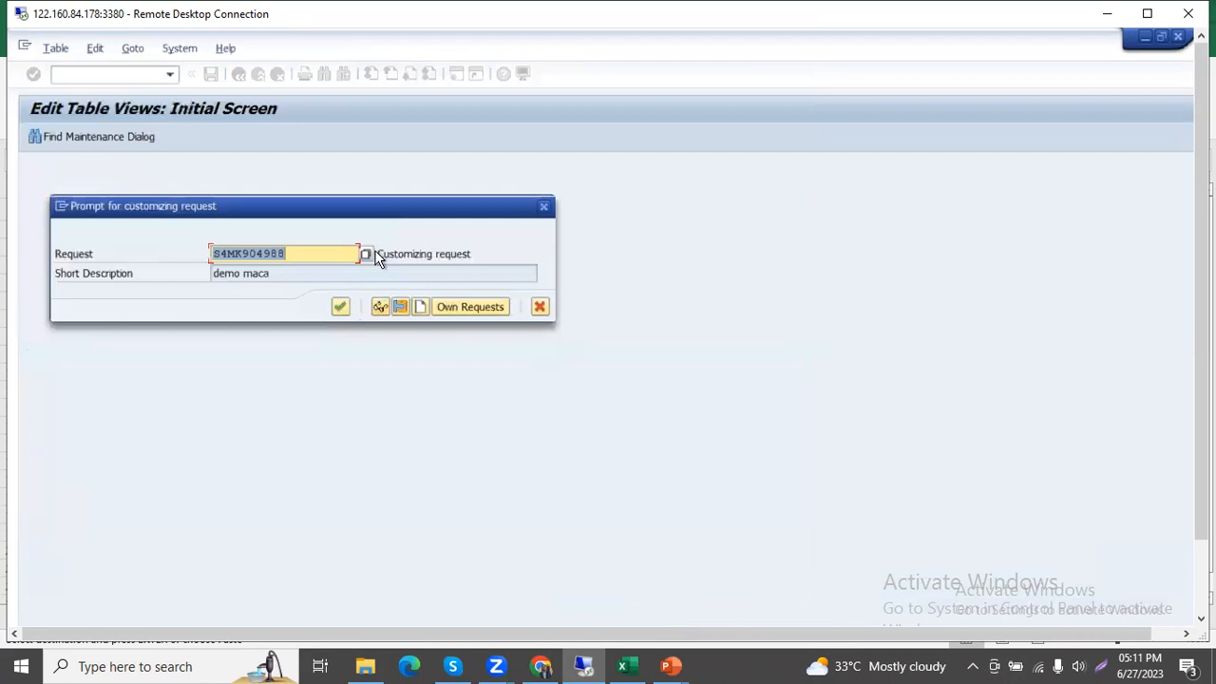
Check the company in the Excel workbook, then save plant ZP04 under the Test Company ZHTT01 customizing request and return to the plants overview.
{"action": "left_click", "coordinate": [370, 253]}
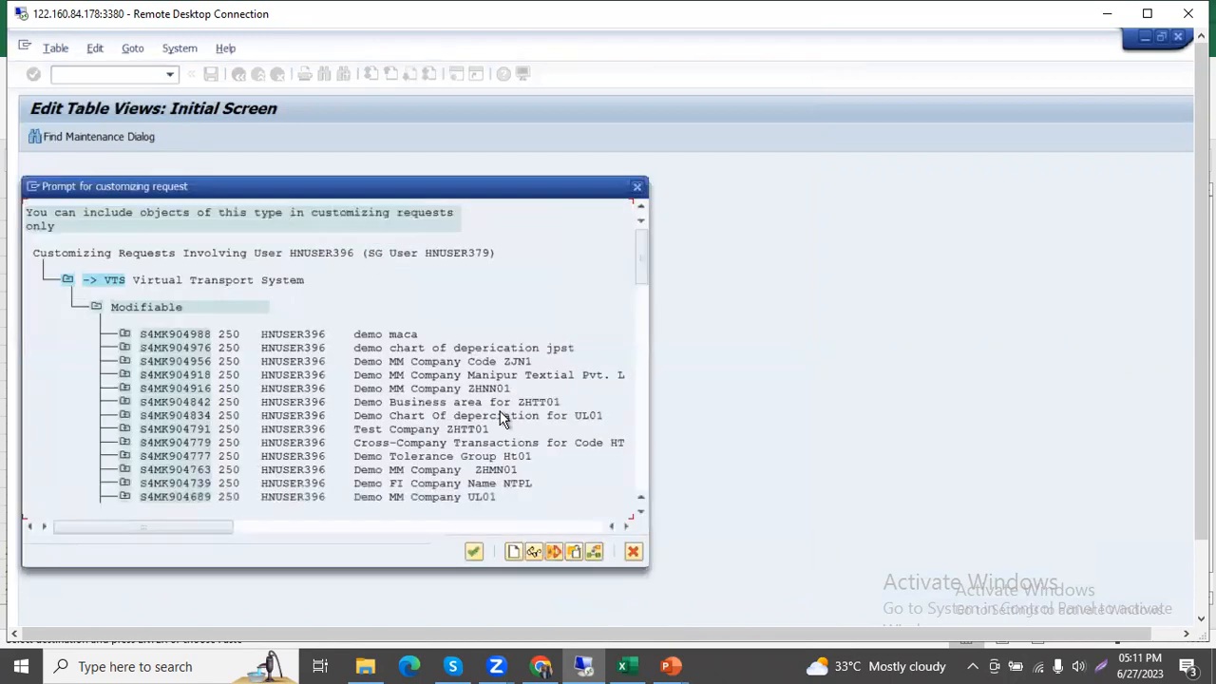
{"action": "key", "text": "alt+Tab"}
{"action": "key", "text": "alt+Tab"}
{"action": "key", "text": "alt+shift+Tab"}
{"action": "key", "text": "alt+shift+Tab"}
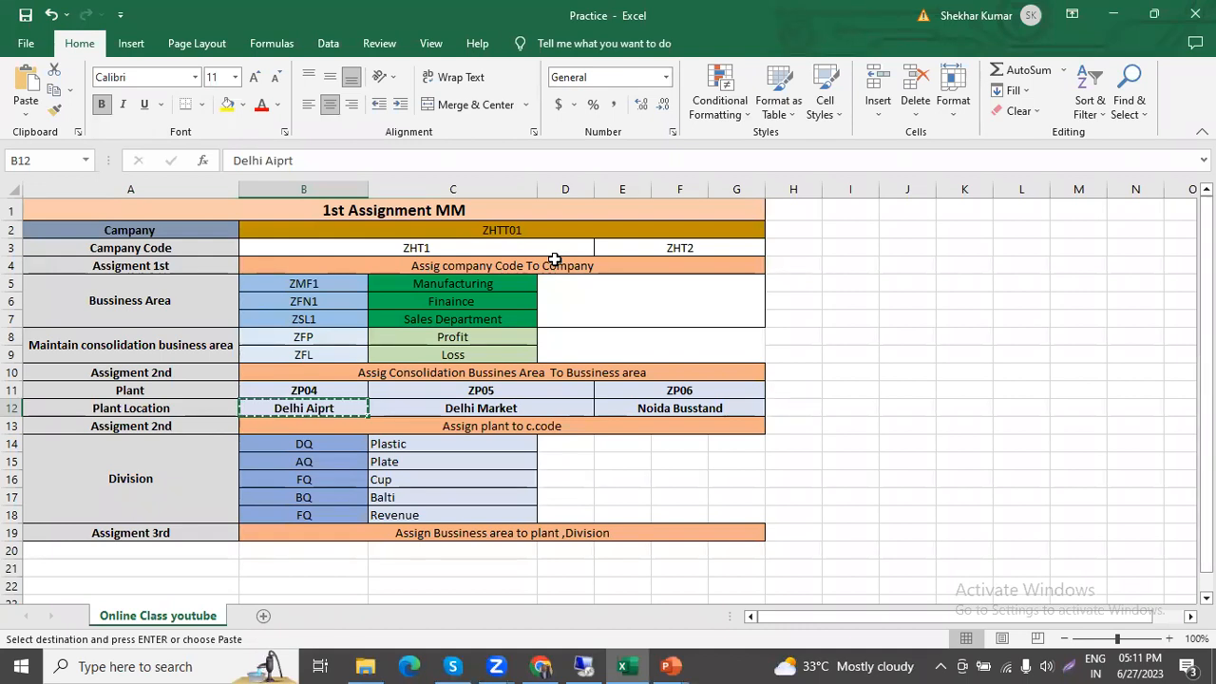
{"action": "key", "text": "alt+Tab"}
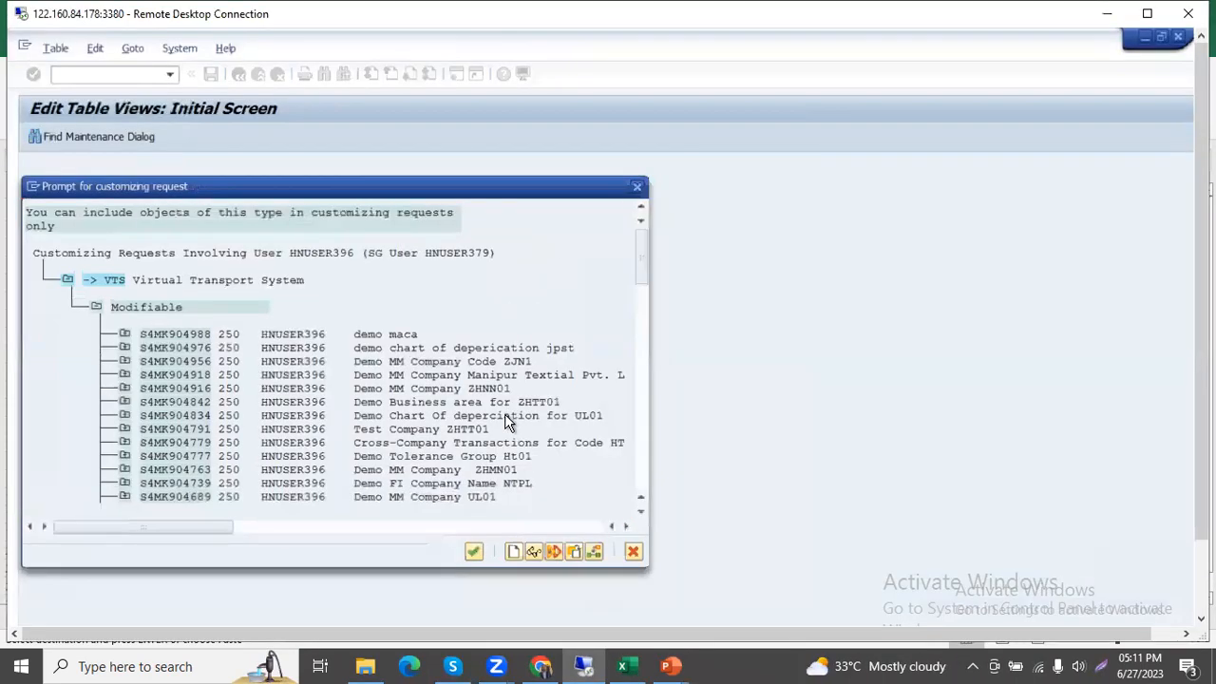
{"action": "scroll", "coordinate": [506, 421], "scroll_direction": "down", "scroll_amount": 2}
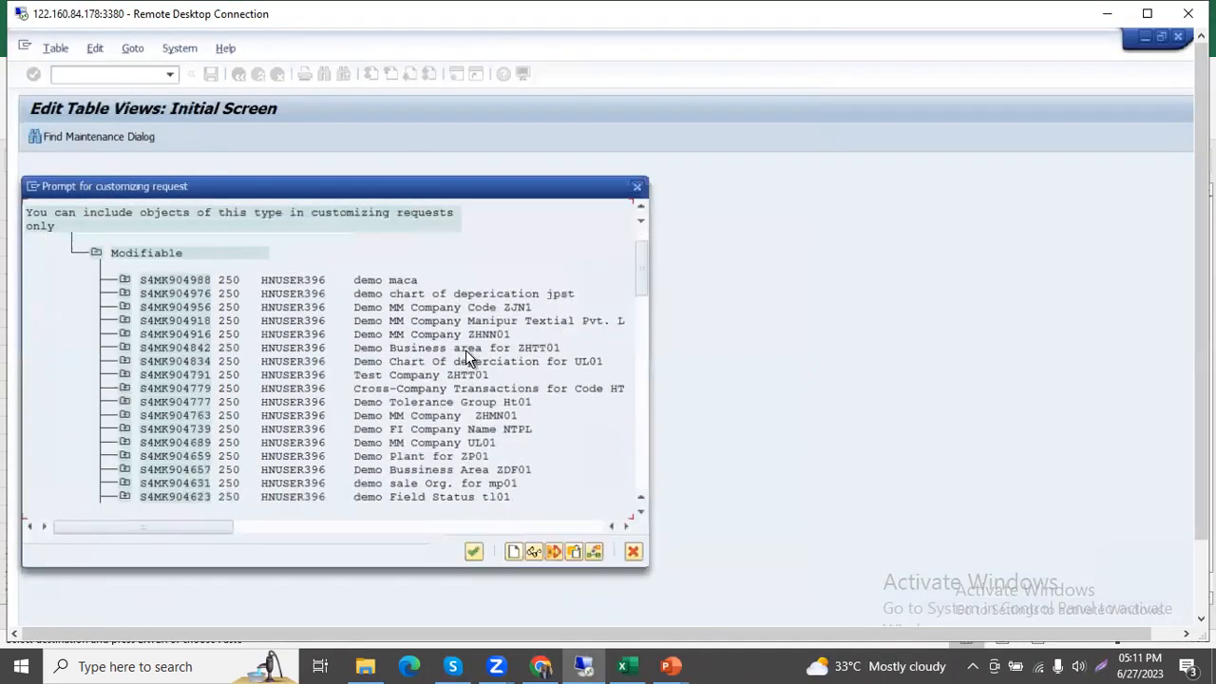
{"action": "scroll", "coordinate": [460, 353], "scroll_direction": "down", "scroll_amount": 1}
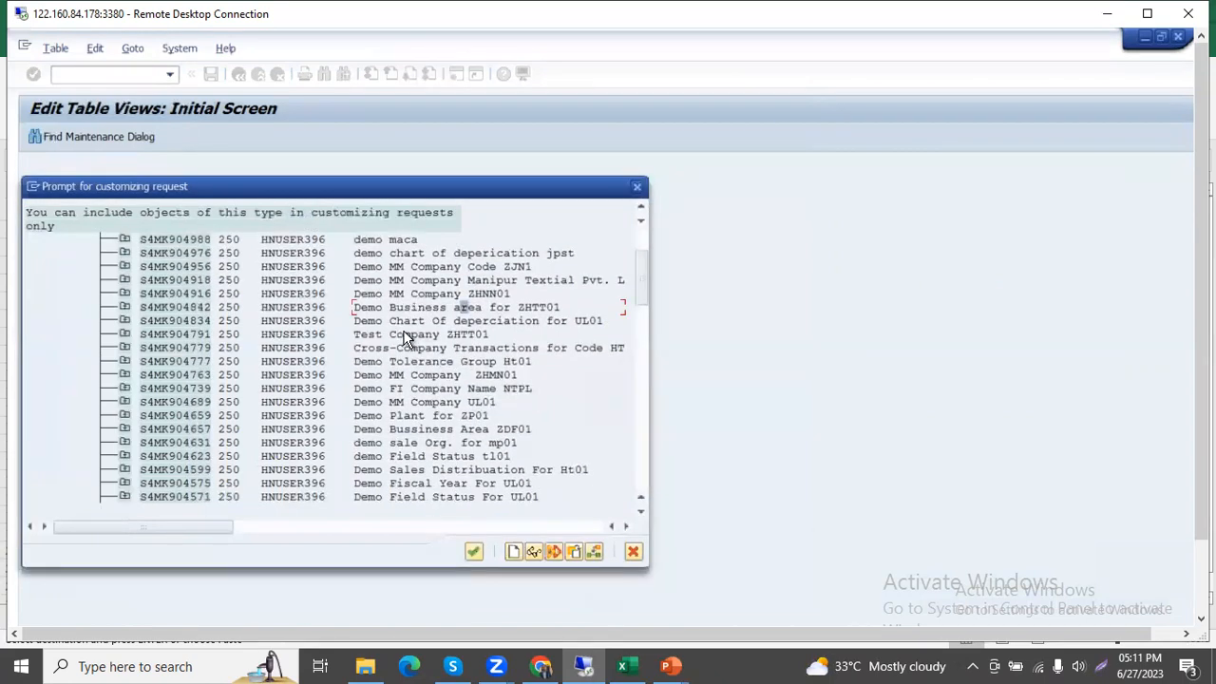
{"action": "left_click", "coordinate": [150, 333]}
{"action": "left_click", "coordinate": [471, 552]}
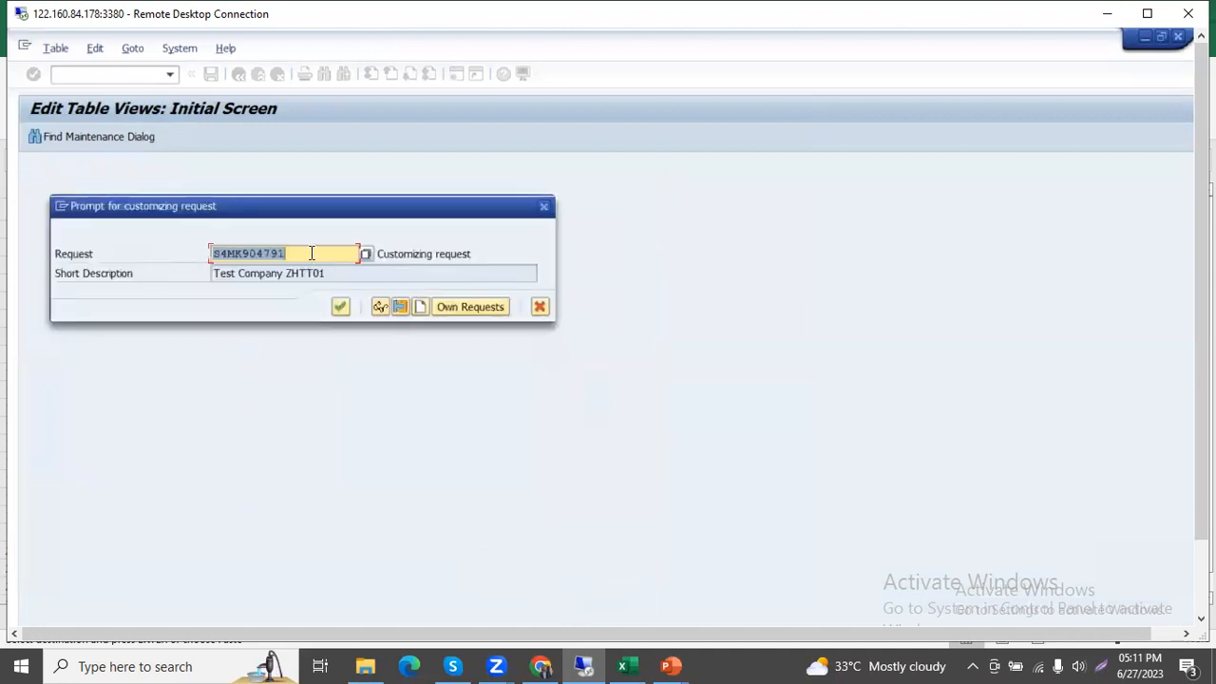
{"action": "left_click", "coordinate": [342, 311]}
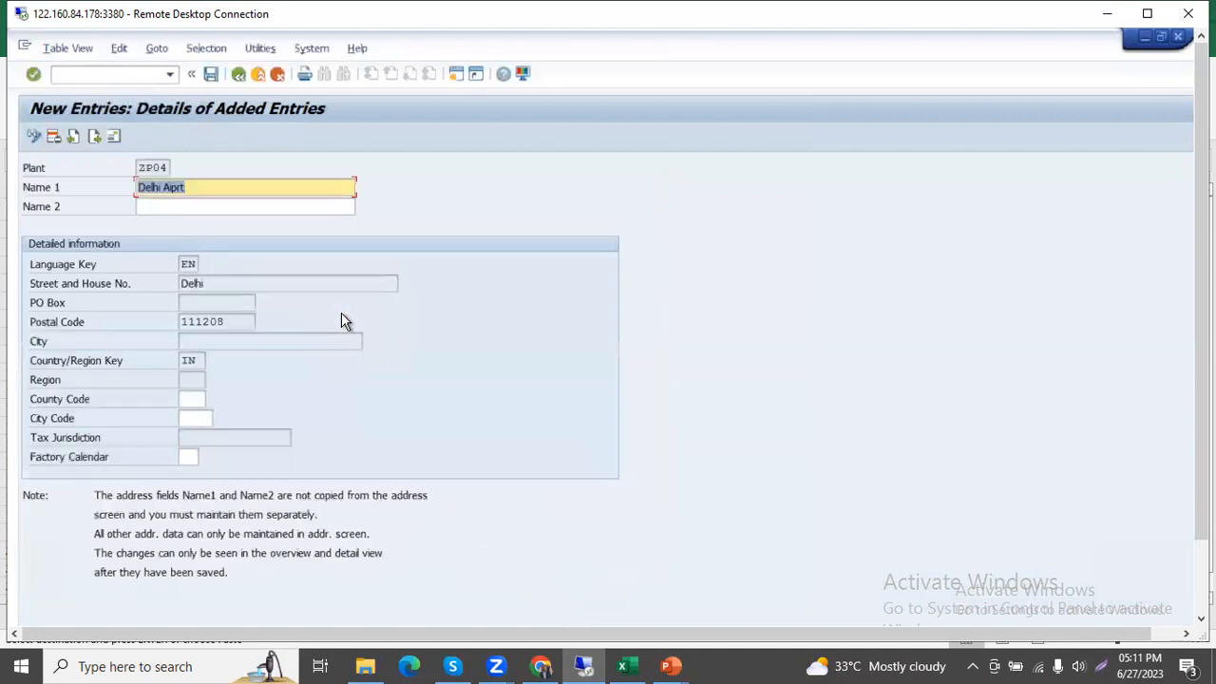
{"action": "left_click", "coordinate": [213, 73]}
{"action": "left_click", "coordinate": [238, 75]}
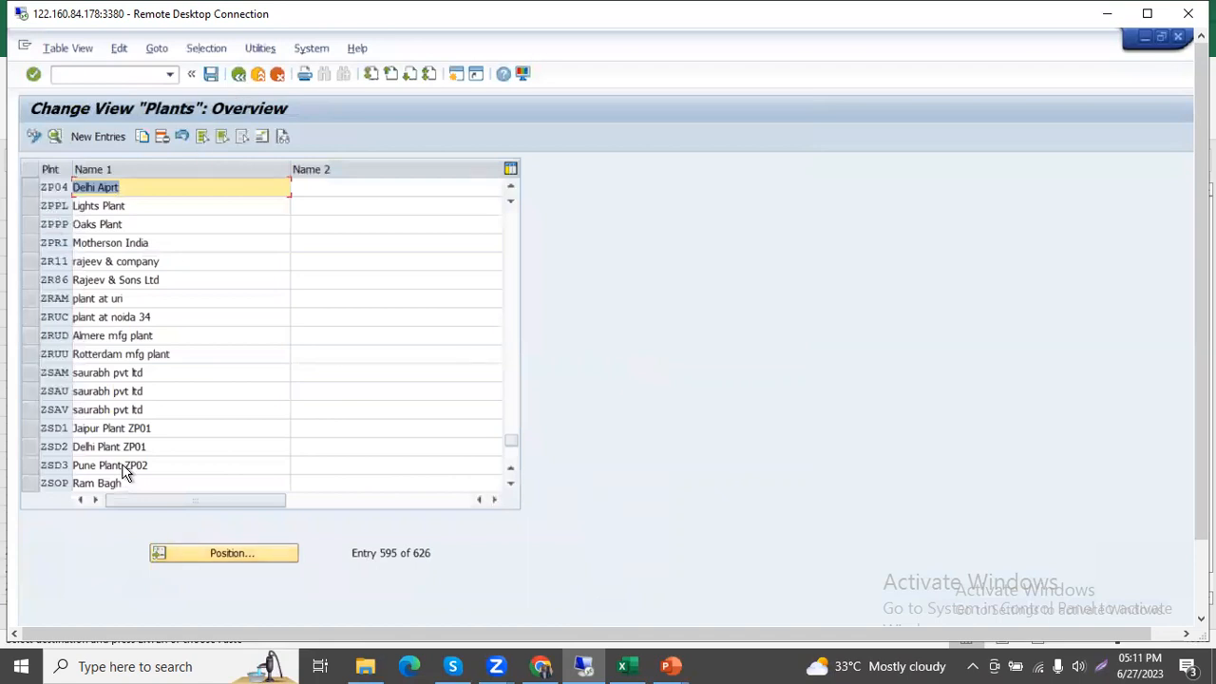
Copy plant ZP04 to a new plant ZP05 with Name 1 set to Delhi Market.
{"action": "left_click", "coordinate": [26, 189]}
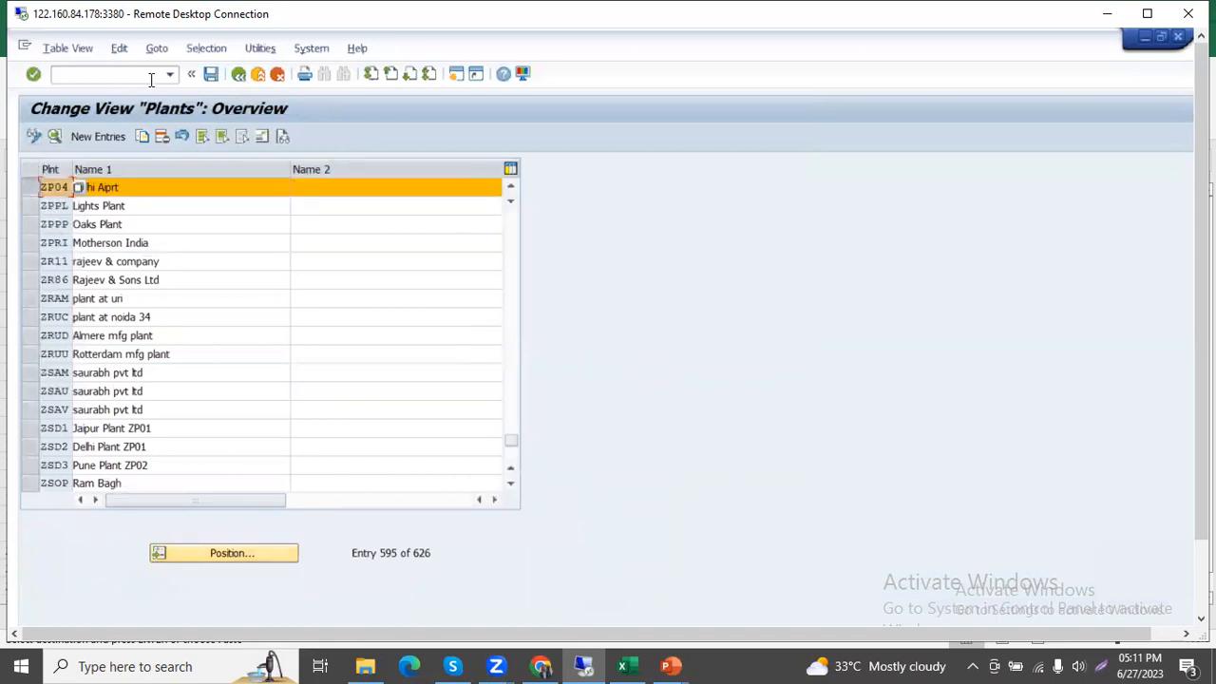
{"action": "left_click", "coordinate": [141, 138]}
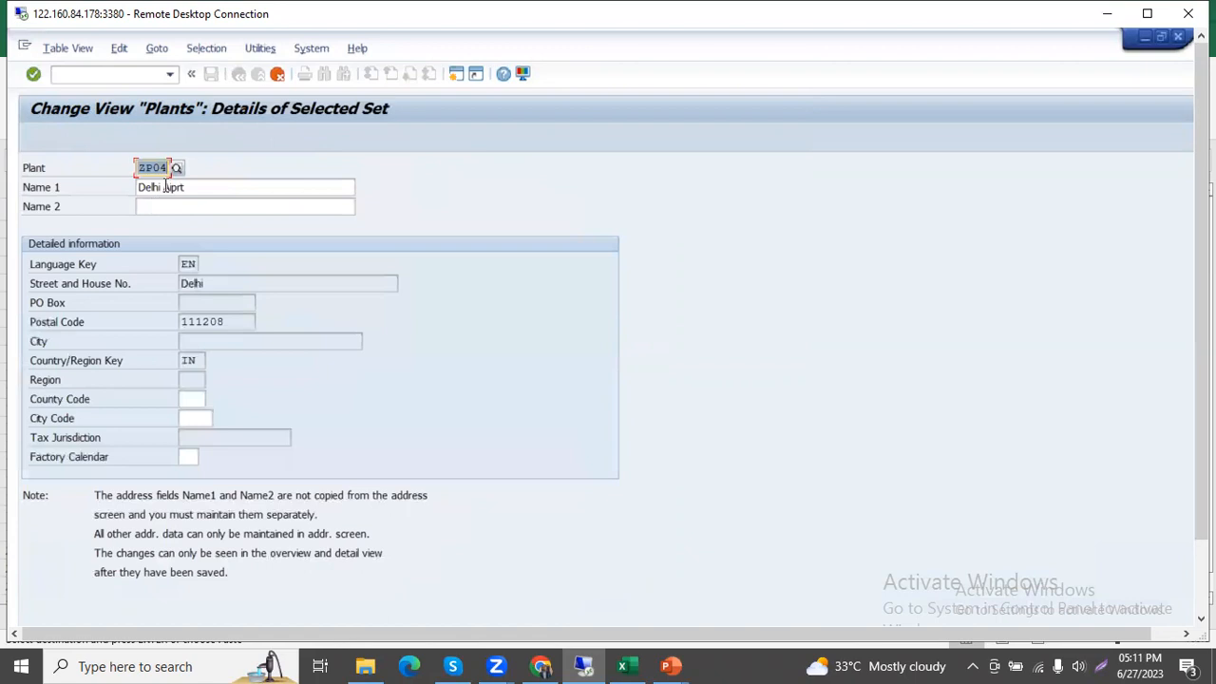
{"action": "left_click", "coordinate": [168, 167]}
{"action": "key", "text": "BackSpace"}
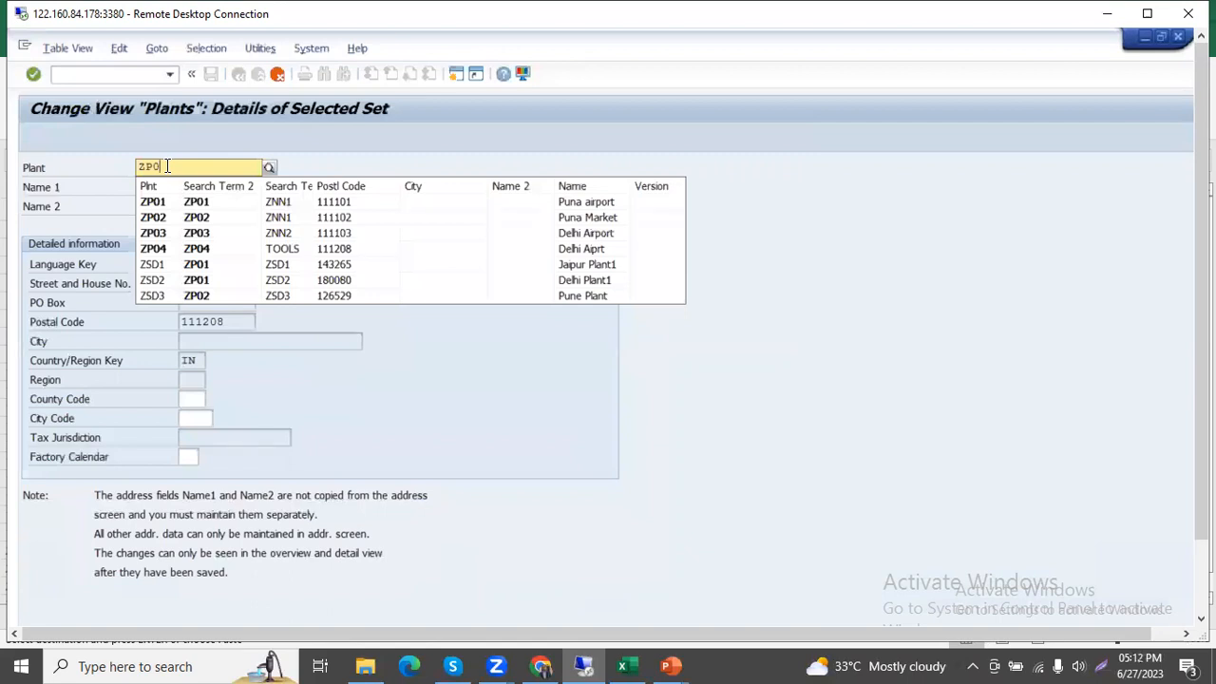
{"action": "type", "text": "5"}
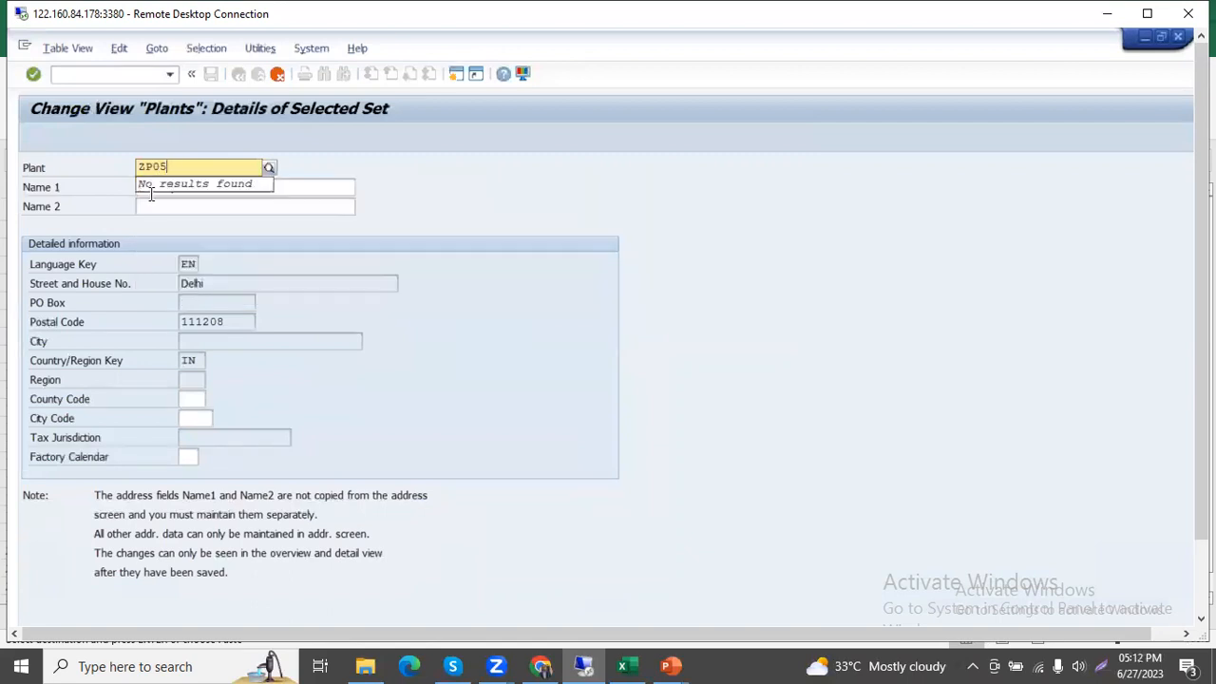
{"action": "left_click", "coordinate": [305, 188]}
{"action": "key", "text": "BackSpace"}
{"action": "key", "text": "BackSpace"}
{"action": "key", "text": "BackSpace"}
{"action": "key", "text": "BackSpace"}
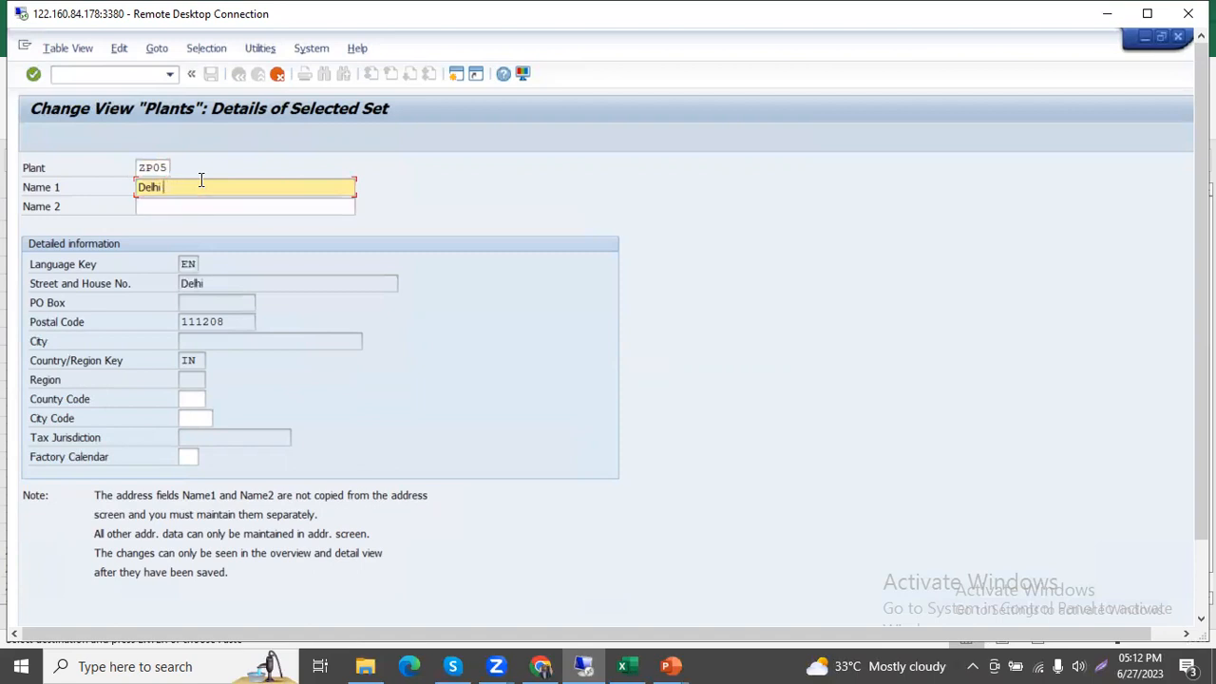
{"action": "type", "text": "Market"}
{"action": "key", "text": "Return"}
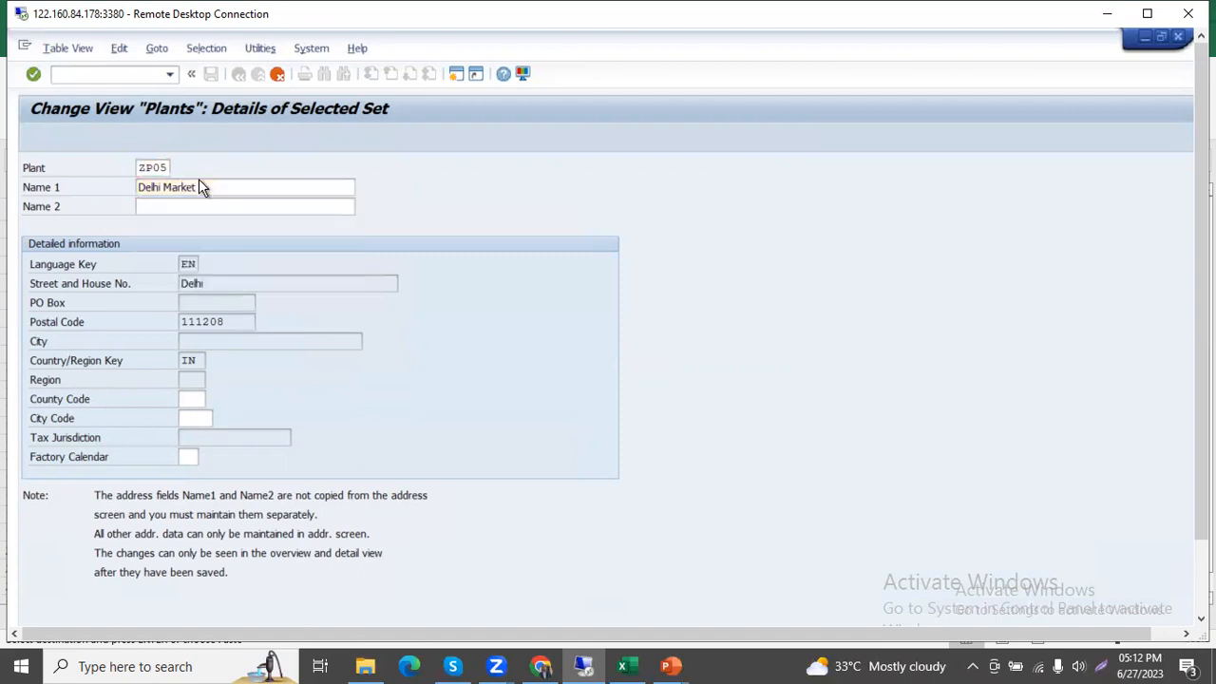
Change the address name of plant ZP05 to Delhi Market and its second search term to ZP05.
{"action": "left_click", "coordinate": [370, 198]}
{"action": "key", "text": "BackSpace"}
{"action": "key", "text": "BackSpace"}
{"action": "key", "text": "BackSpace"}
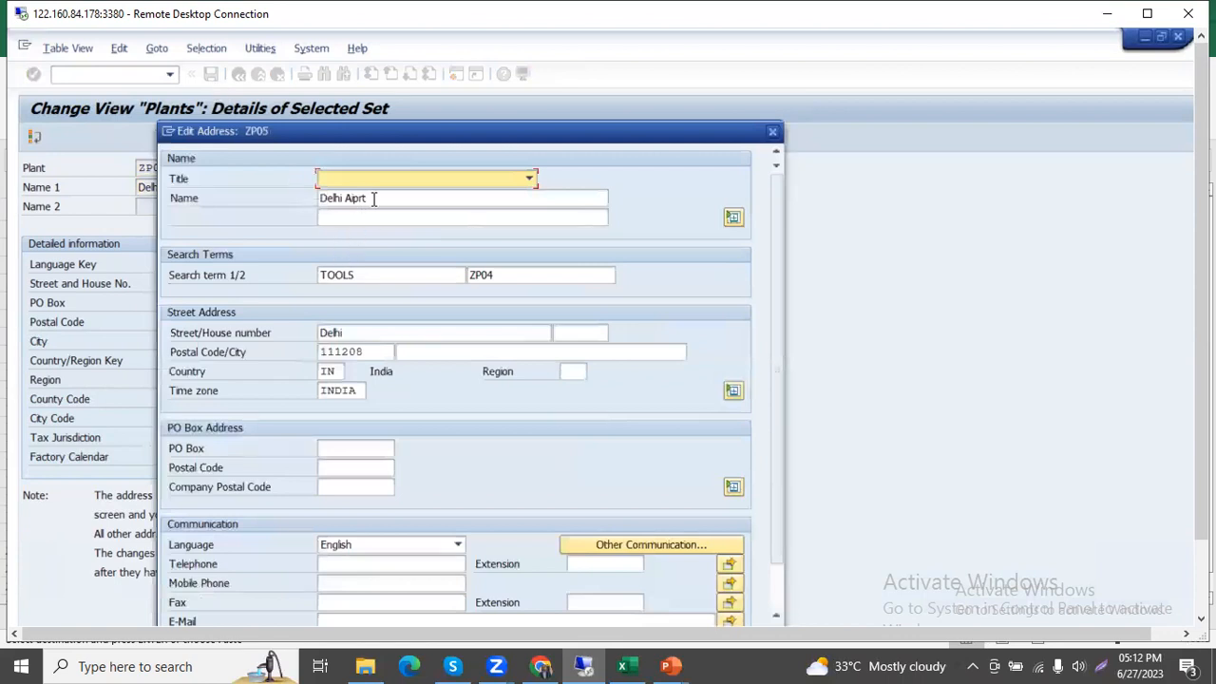
{"action": "key", "text": "BackSpace"}
{"action": "type", "text": "Ma"}
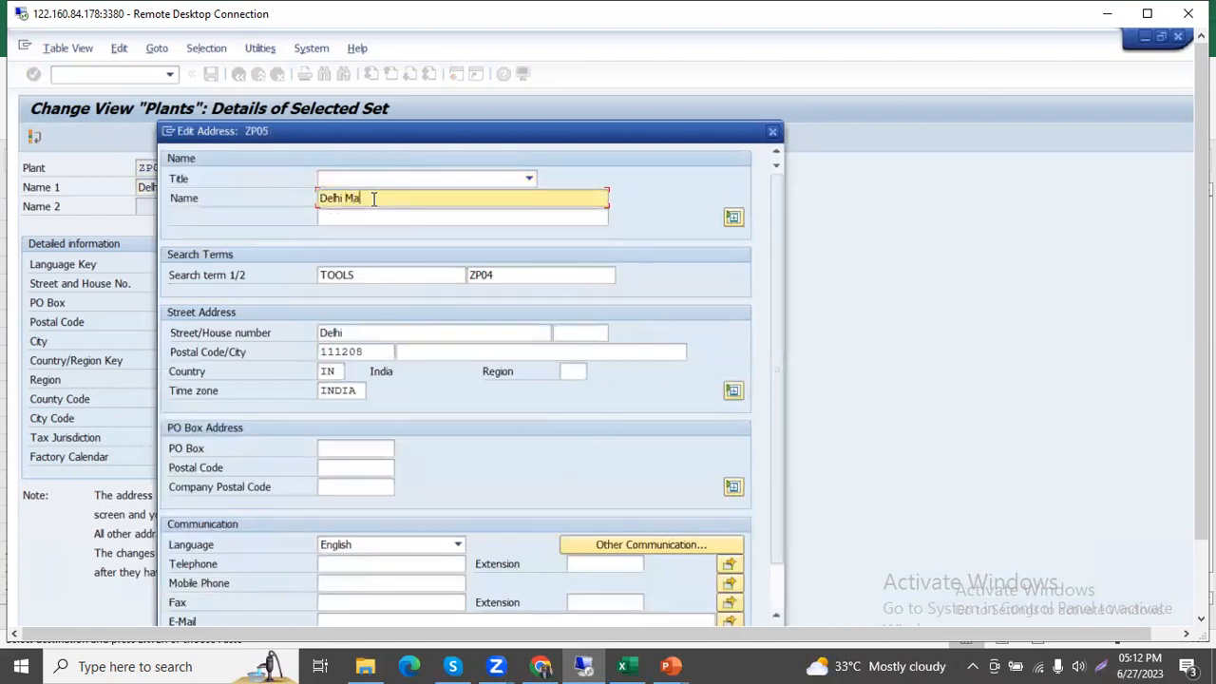
{"action": "type", "text": "rket"}
{"action": "left_click", "coordinate": [565, 275]}
{"action": "key", "text": "BackSpace"}
{"action": "type", "text": "5"}
Update the postal code in the street address of plant ZP05 and confirm the address.
{"action": "left_click", "coordinate": [397, 335]}
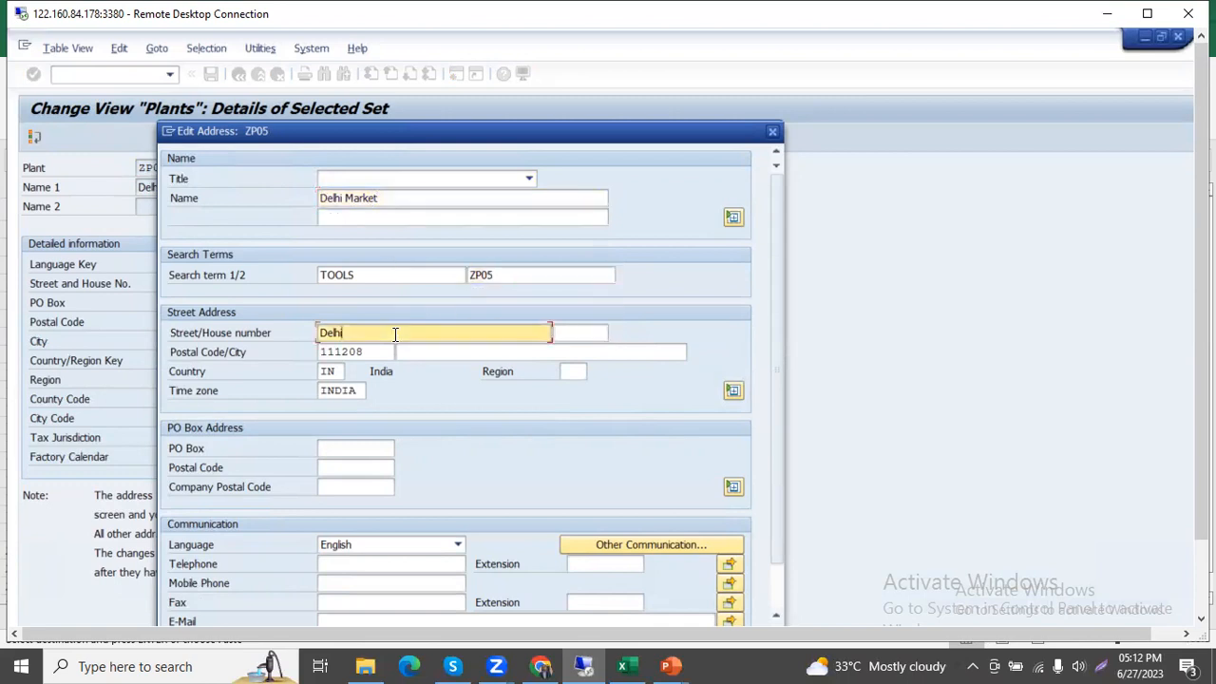
{"action": "left_click", "coordinate": [378, 354]}
{"action": "key", "text": "BackSpace"}
{"action": "type", "text": "9"}
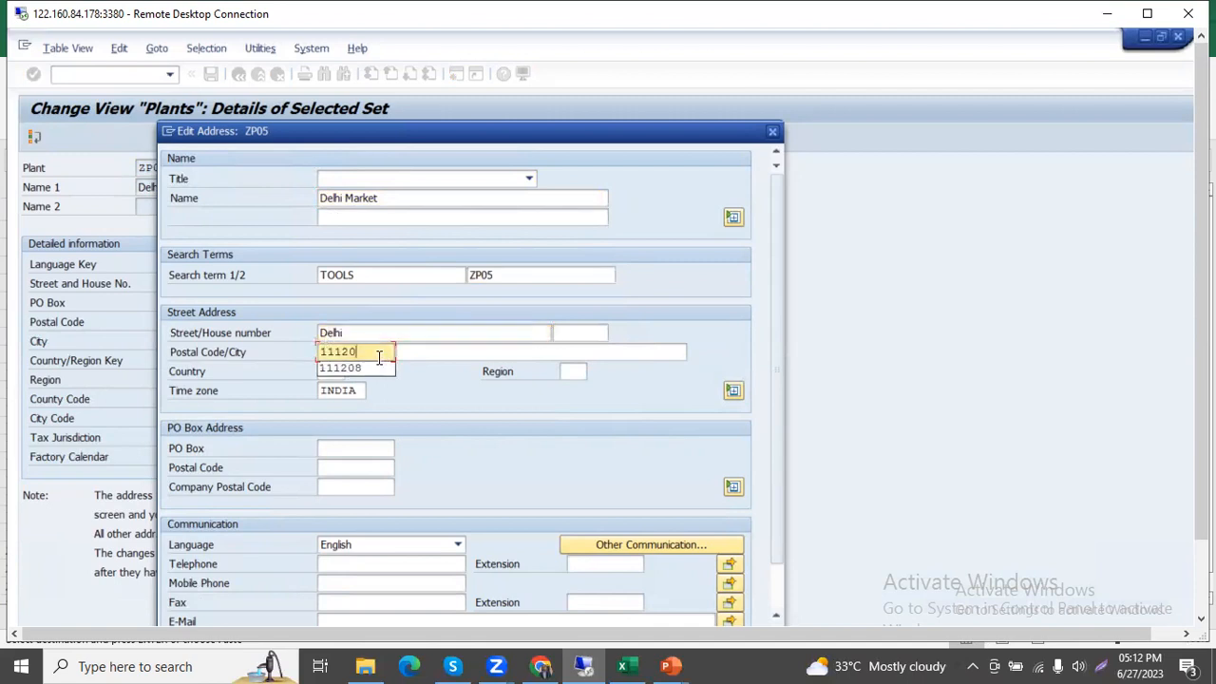
{"action": "left_click_drag", "start_coordinate": [560, 135], "coordinate": [563, 73]}
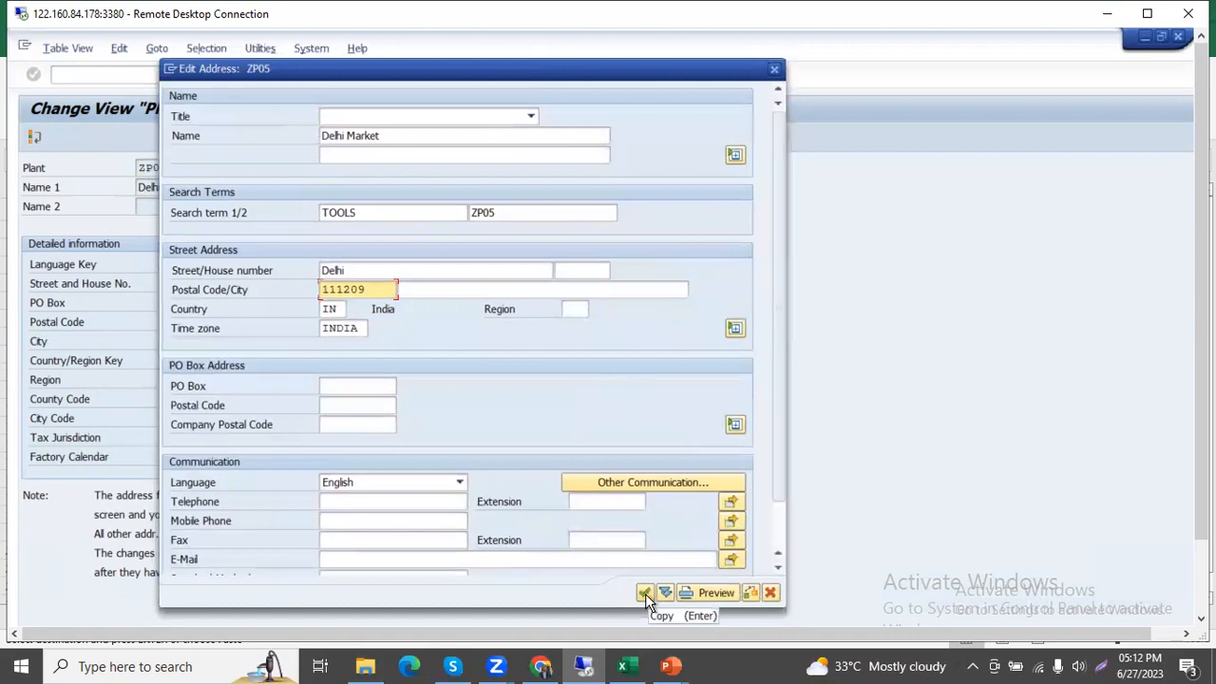
{"action": "left_click", "coordinate": [645, 590]}
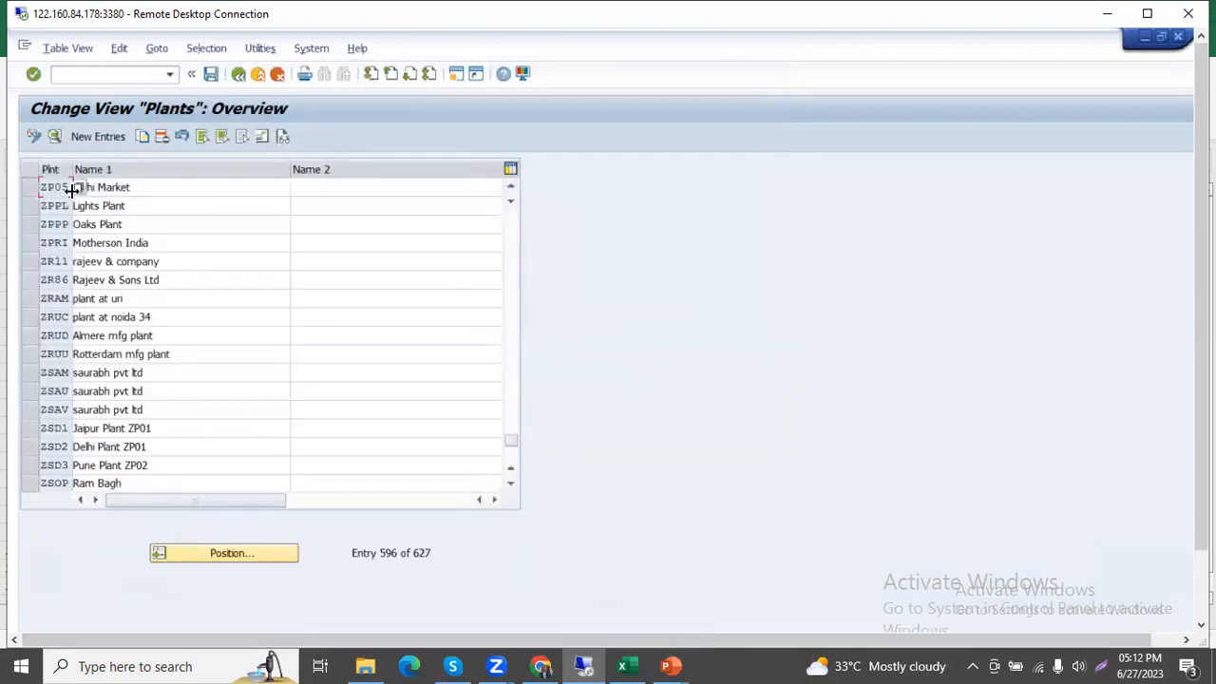
Copy plant ZP05 from the plants overview and give the copy the plant code ZP06.
{"action": "left_click", "coordinate": [33, 189]}
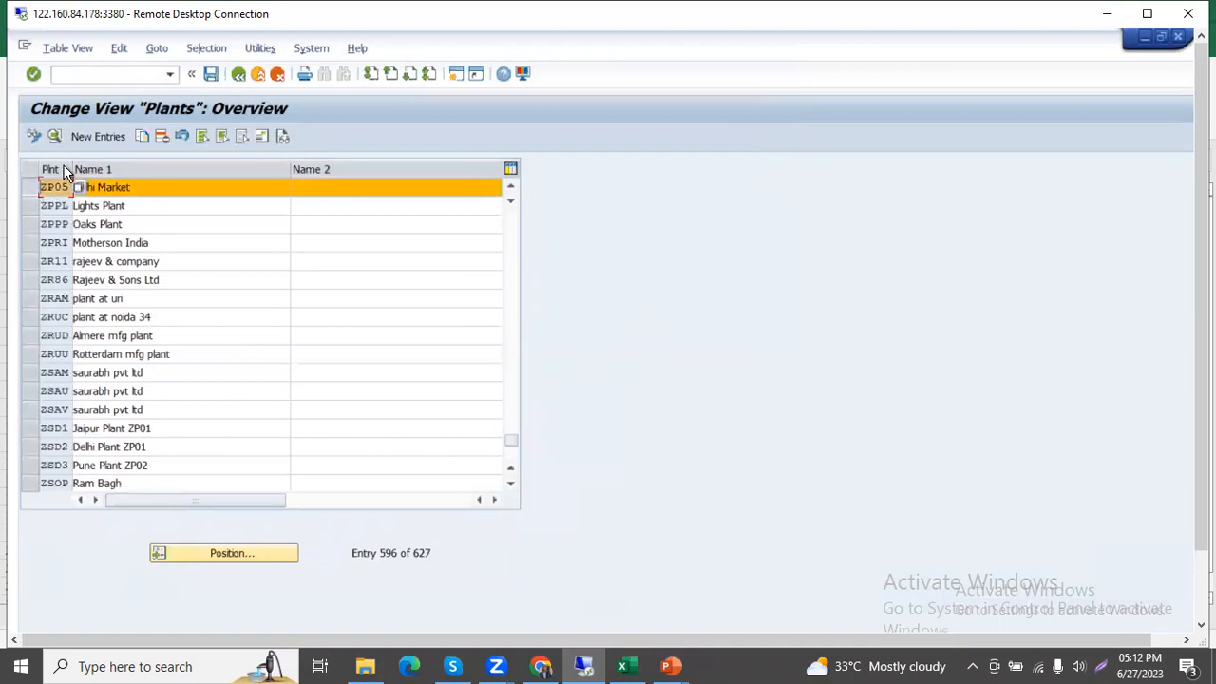
{"action": "left_click", "coordinate": [142, 138]}
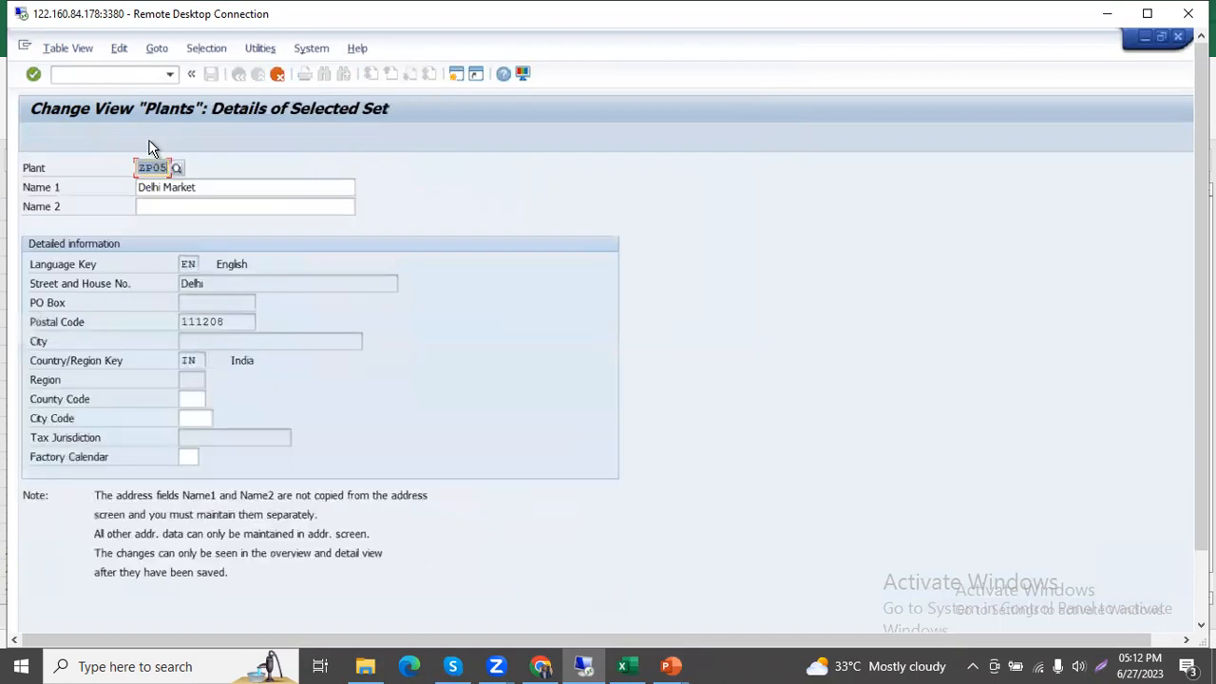
{"action": "left_click", "coordinate": [165, 165]}
{"action": "key", "text": "BackSpace"}
{"action": "type", "text": "6"}
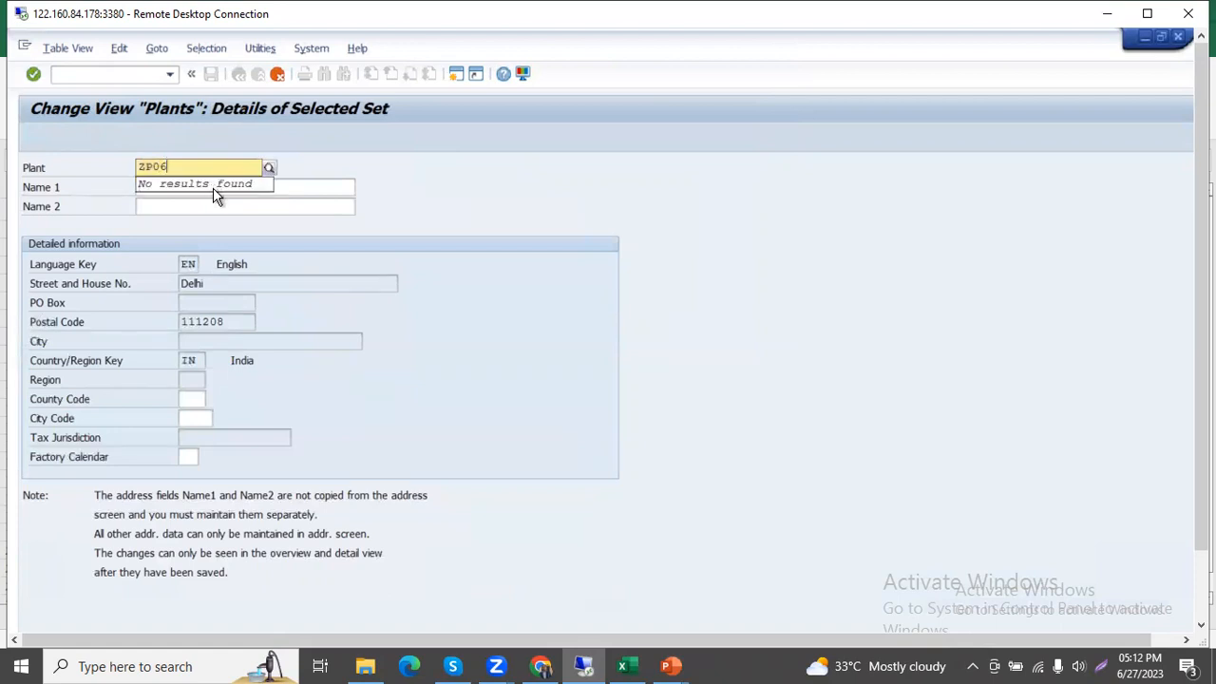
{"action": "left_click", "coordinate": [300, 216]}
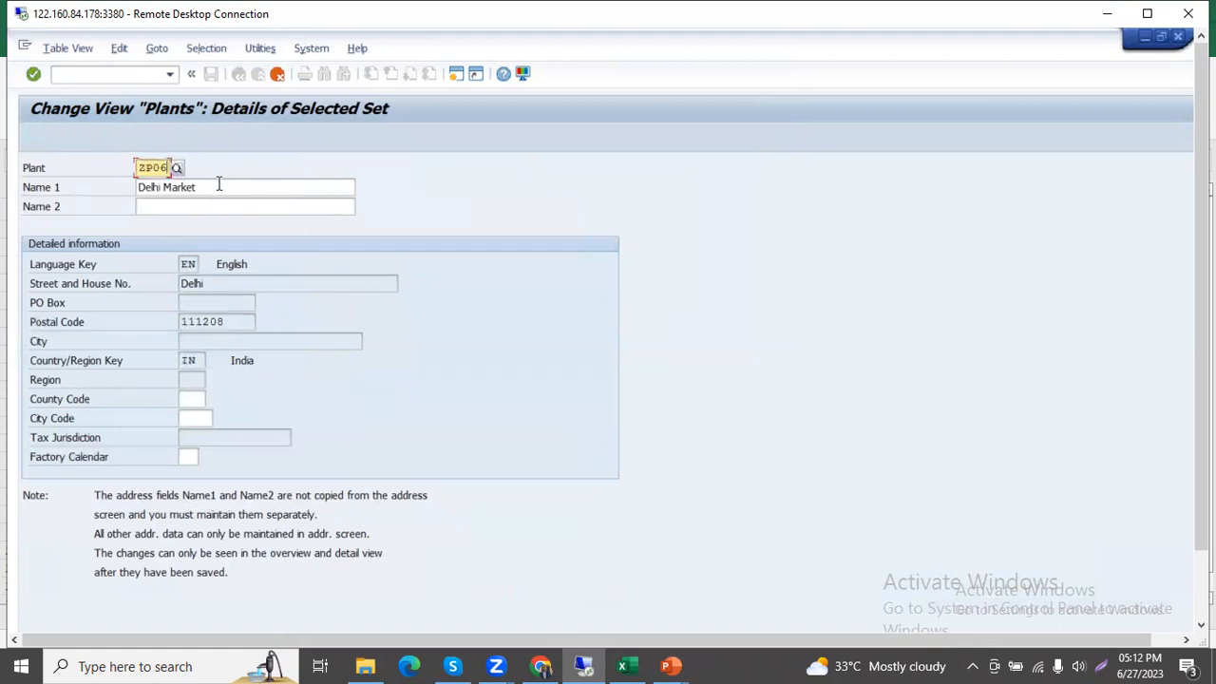
Set Name 1 of plant ZP06 to NOida Bustand and continue to its address form.
{"action": "key", "text": "Tab"}
{"action": "type", "text": "N"}
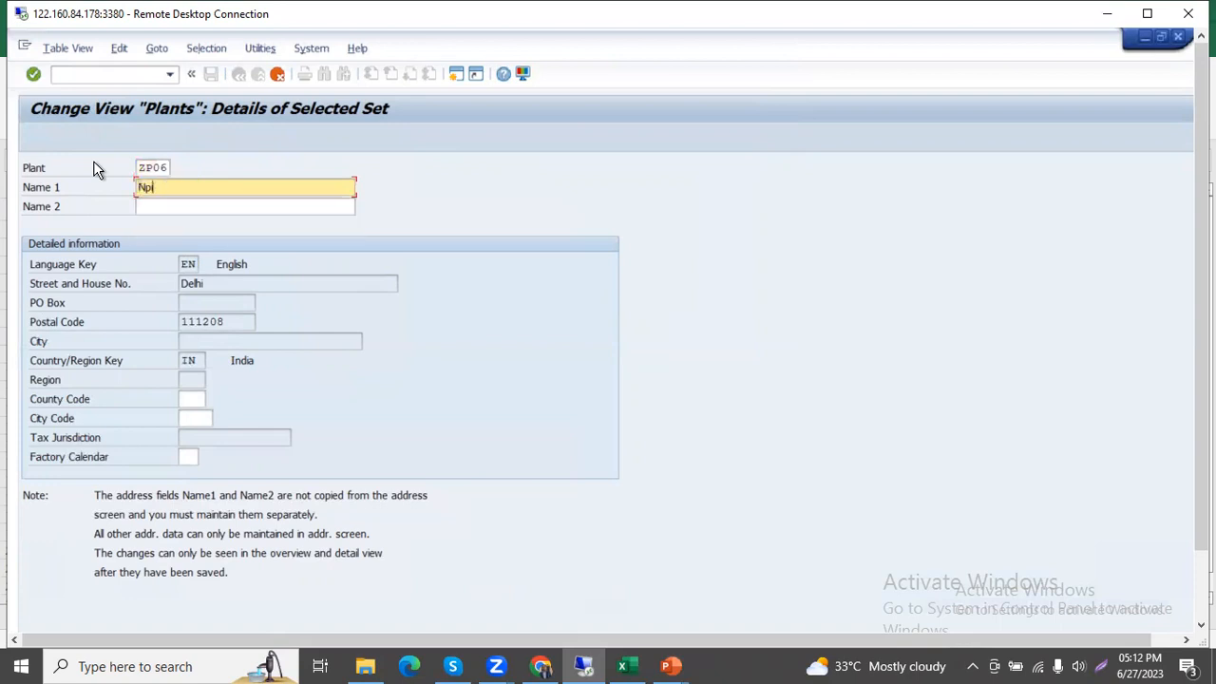
{"action": "type", "text": "Oid"}
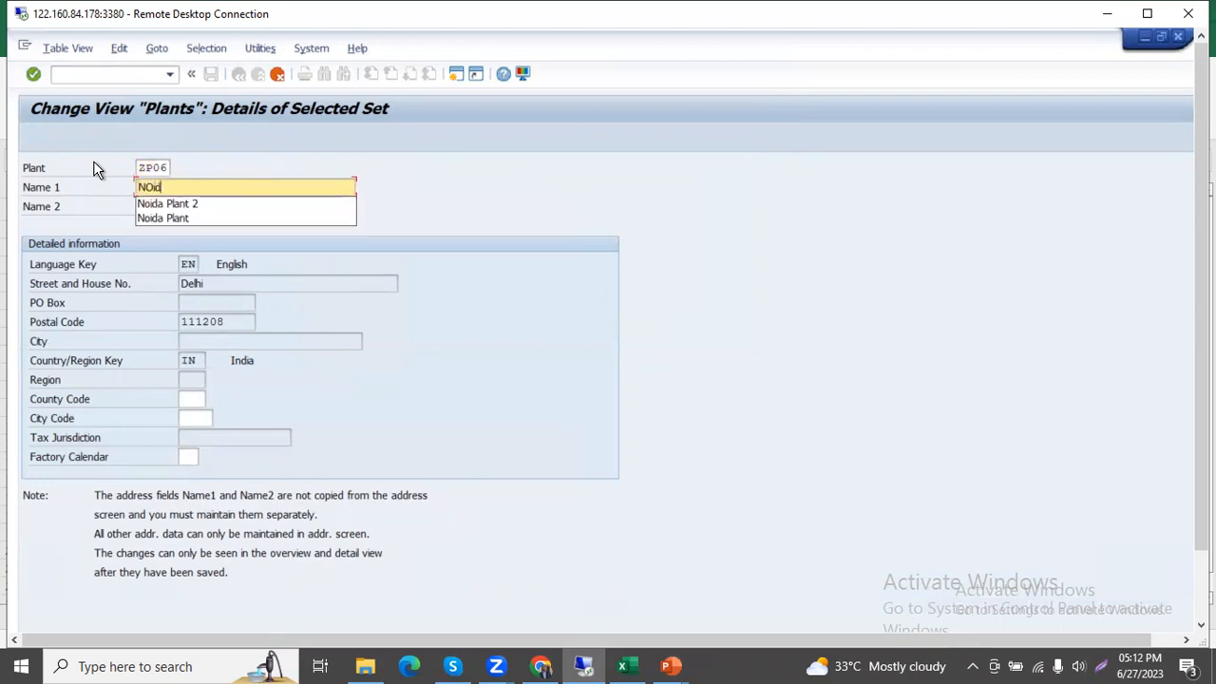
{"action": "type", "text": "a Busst"}
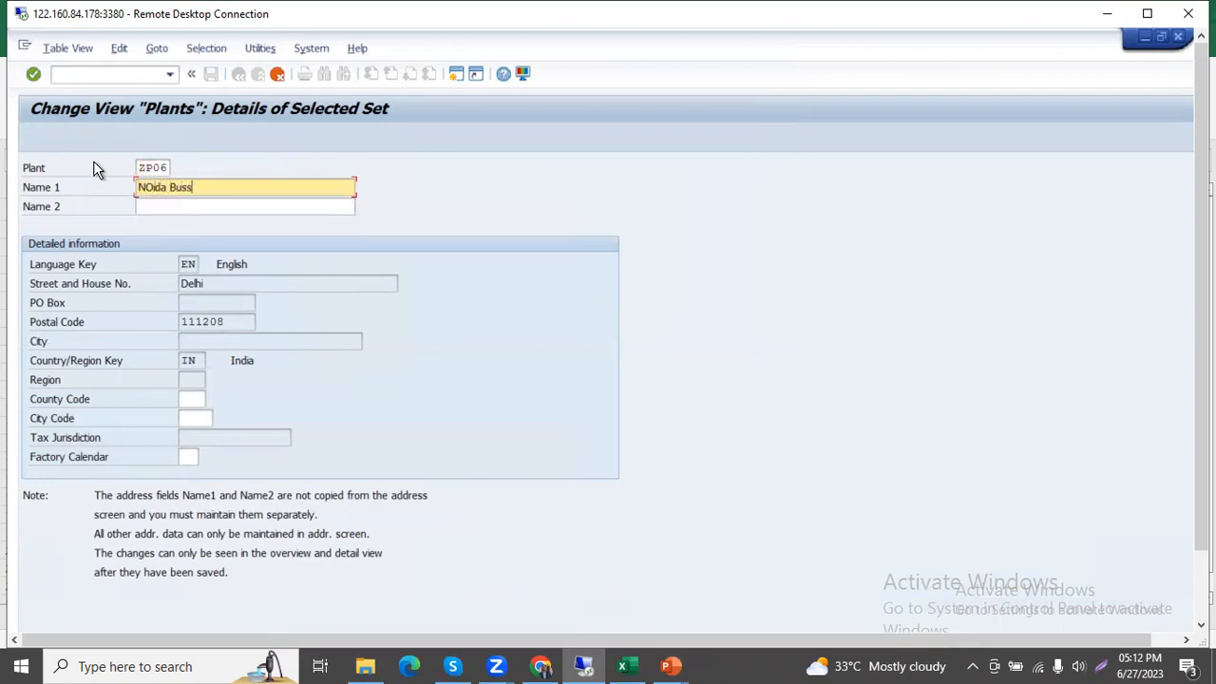
{"action": "key", "text": "BackSpace"}
{"action": "key", "text": "BackSpace"}
{"action": "type", "text": "tand"}
{"action": "key", "text": "Return"}
Enter Noida Bustanad as the name in the address of plant ZP06.
{"action": "left_click", "coordinate": [394, 197]}
{"action": "type", "text": "NOida"}
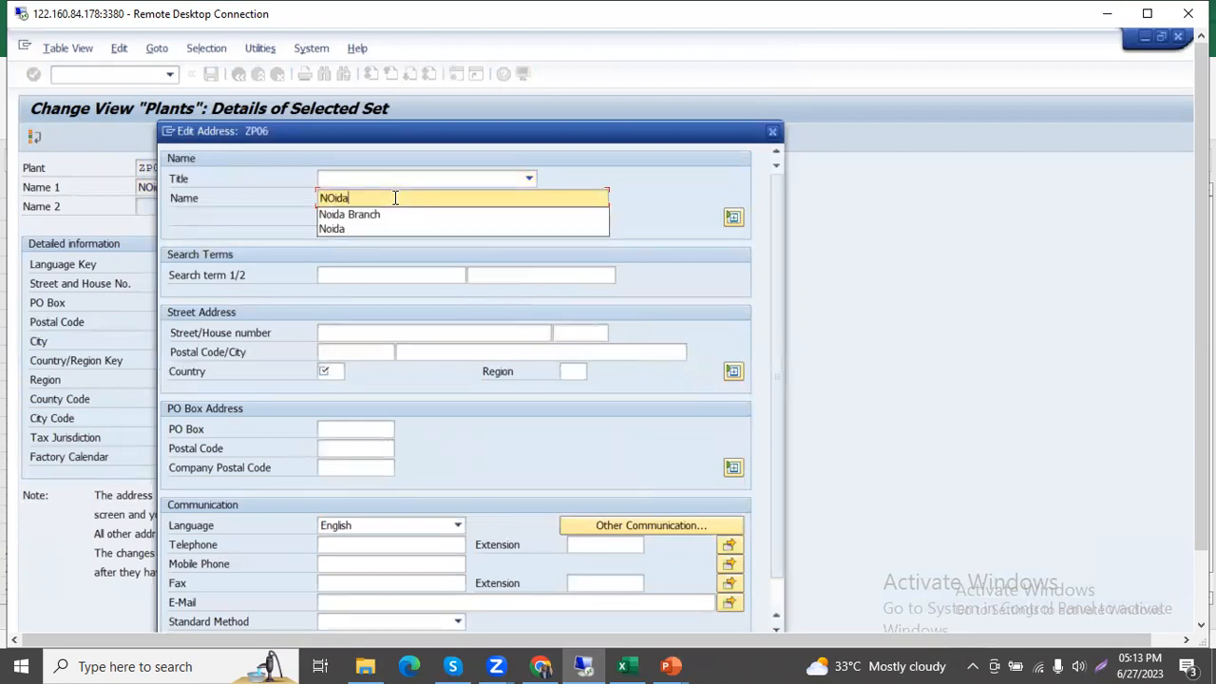
{"action": "key", "text": "BackSpace"}
{"action": "key", "text": "BackSpace"}
{"action": "key", "text": "BackSpace"}
{"action": "key", "text": "BackSpace"}
{"action": "type", "text": "oida Bustanad"}
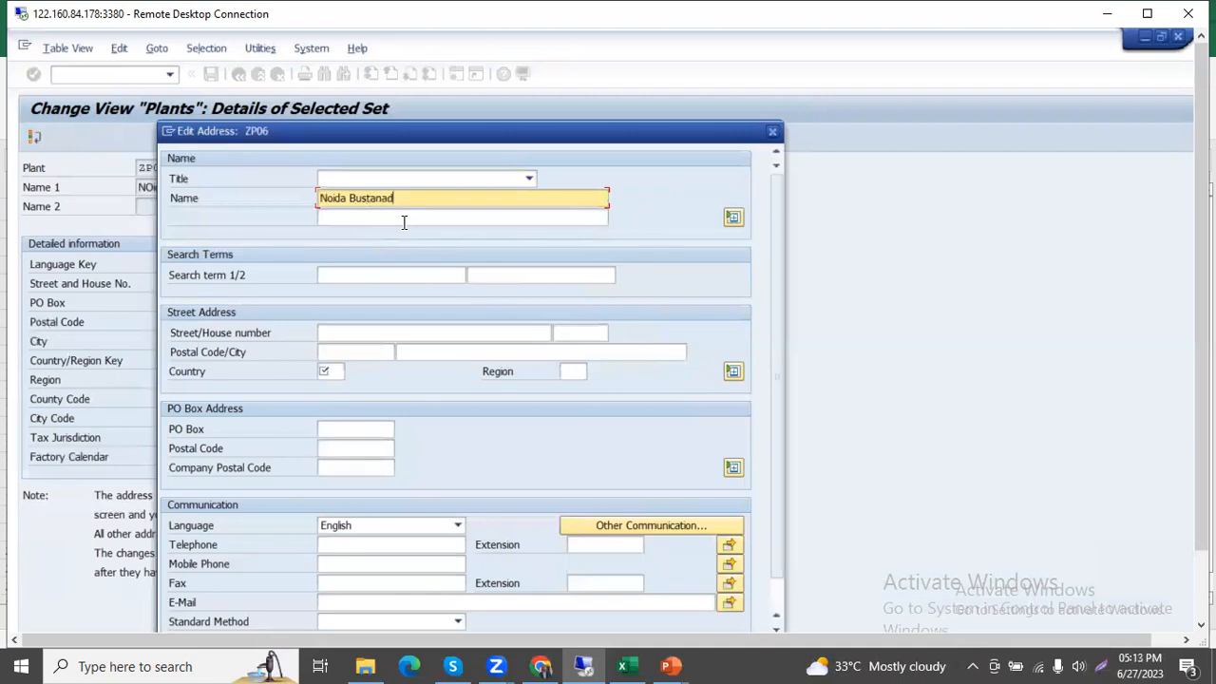
Fill in the search terms of the ZP06 address with t00ls and ZP06.
{"action": "left_click", "coordinate": [399, 220]}
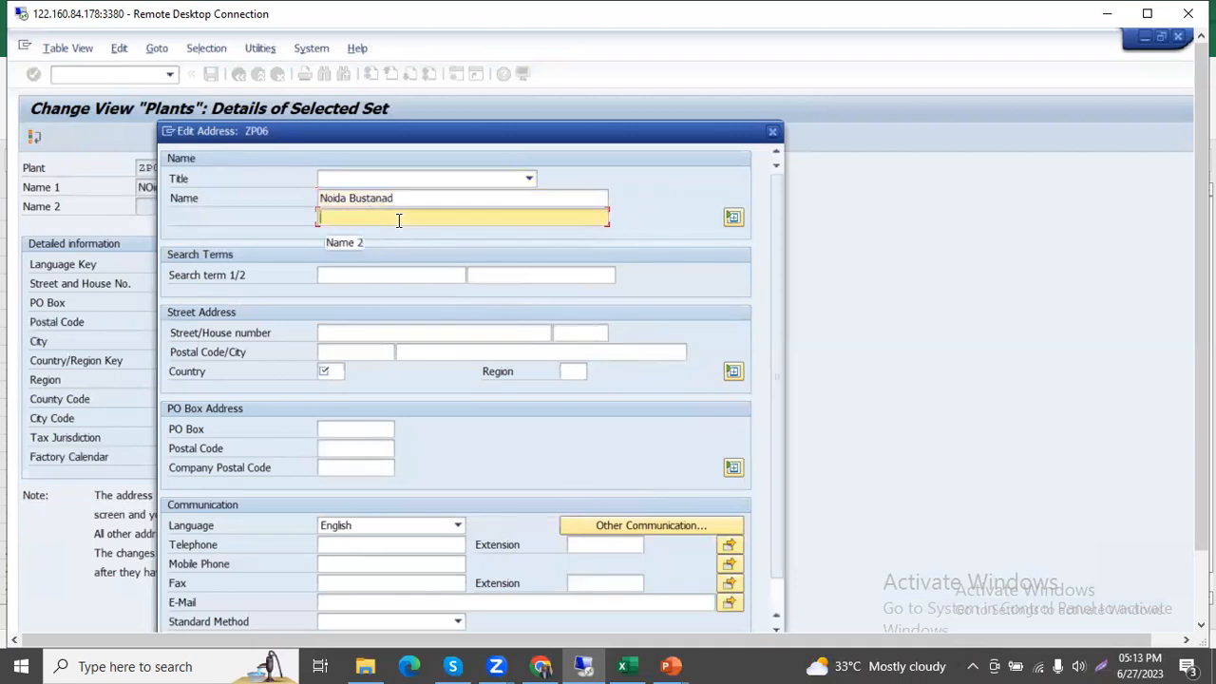
{"action": "left_click", "coordinate": [373, 278]}
{"action": "type", "text": "t"}
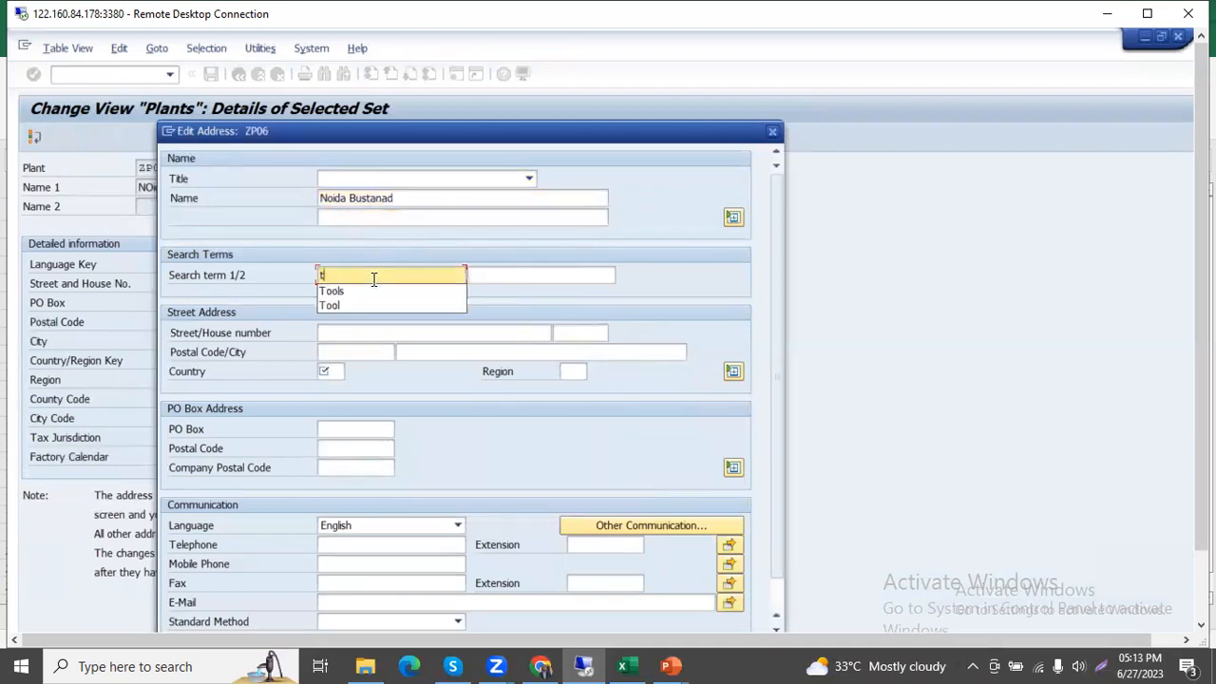
{"action": "type", "text": "00ls"}
{"action": "key", "text": "Tab"}
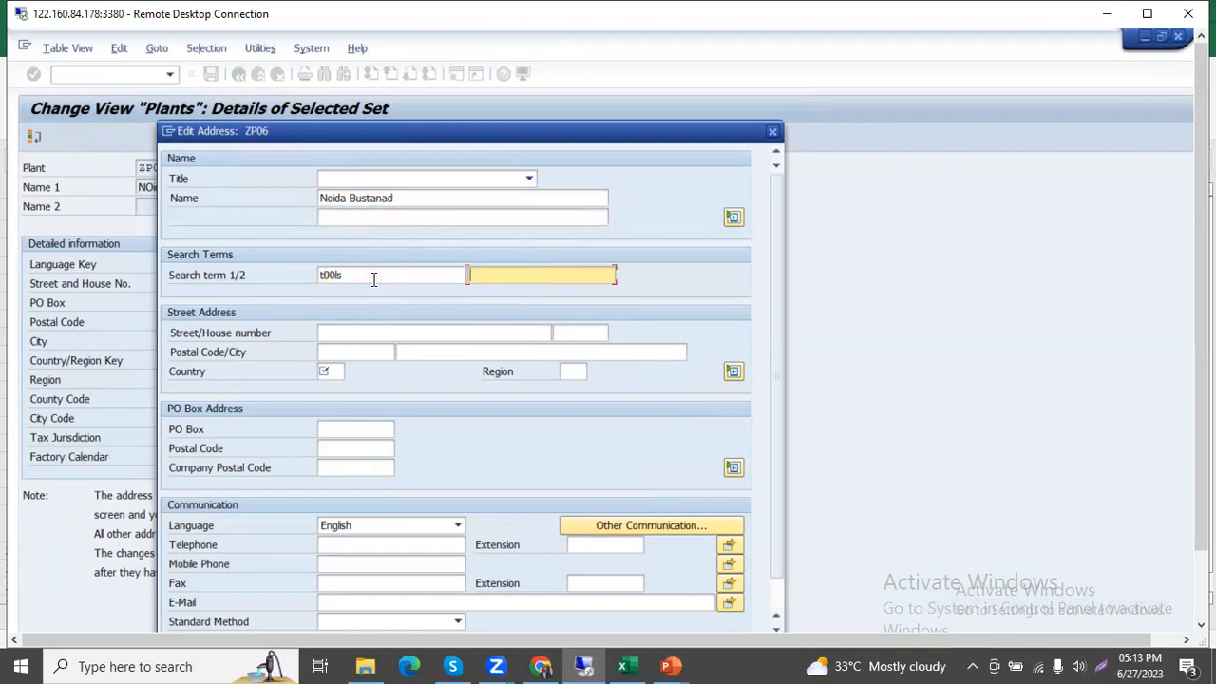
{"action": "type", "text": "ZP0"}
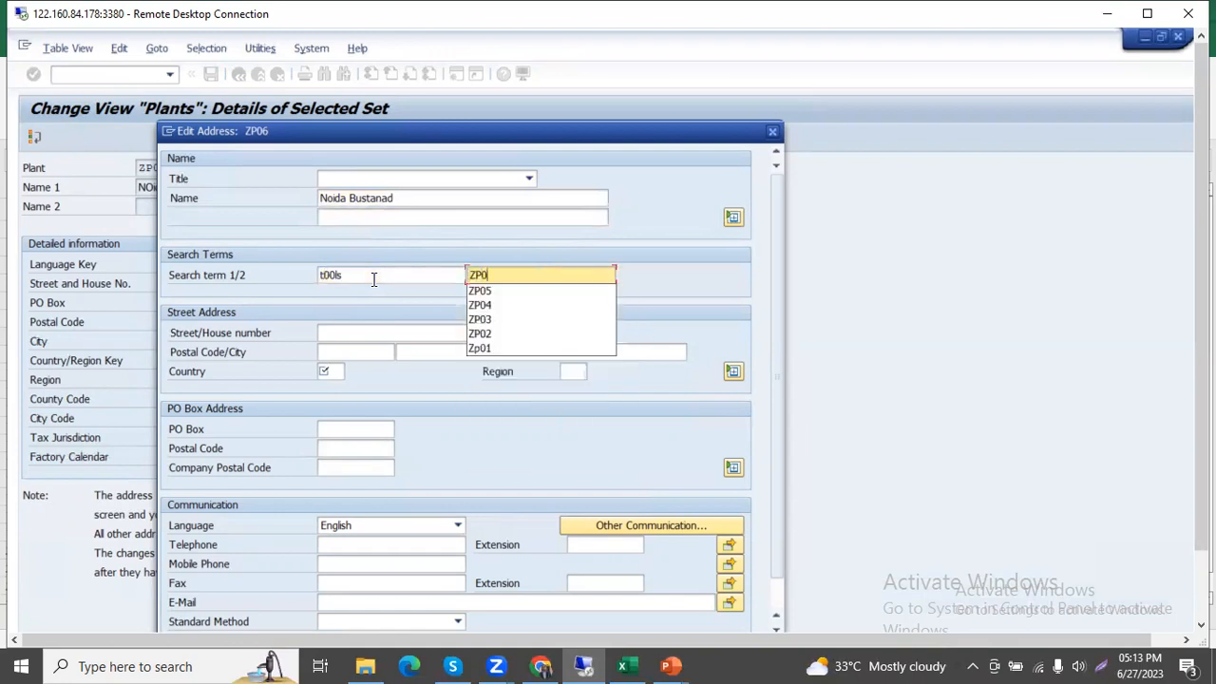
{"action": "left_click_drag", "start_coordinate": [395, 134], "coordinate": [463, 138]}
{"action": "type", "text": "6"}
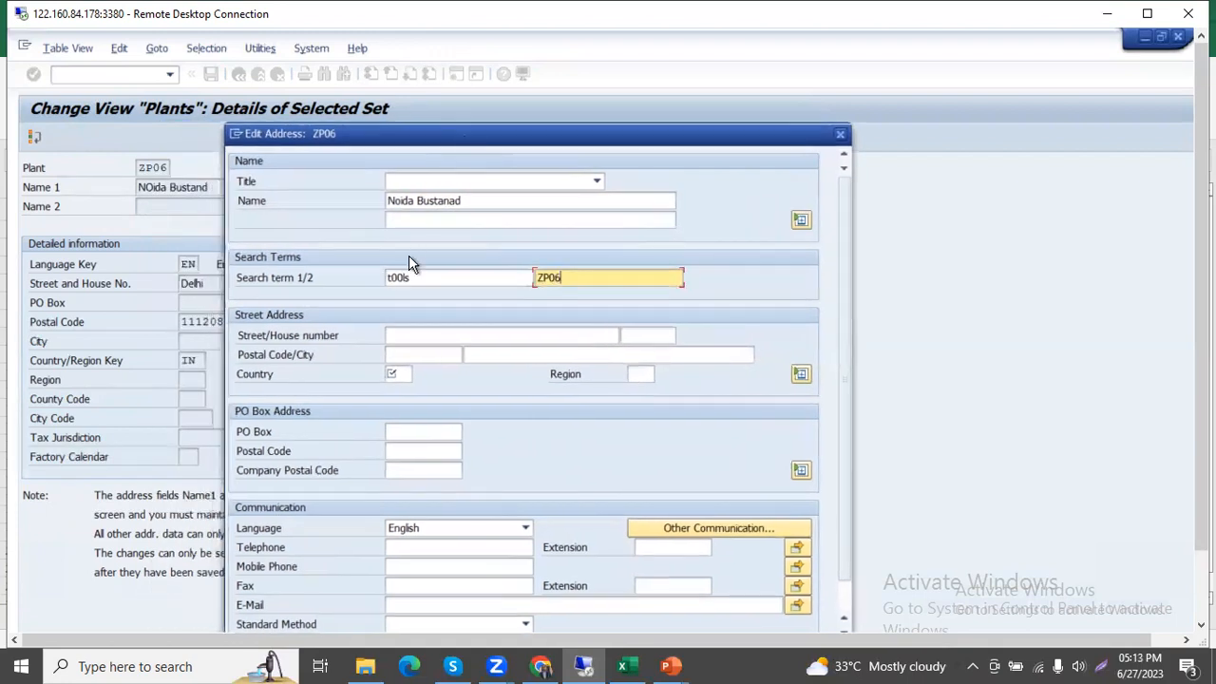
Set the street in the ZP06 street address to Noida.
{"action": "left_click", "coordinate": [432, 332]}
{"action": "type", "text": "NOida"}
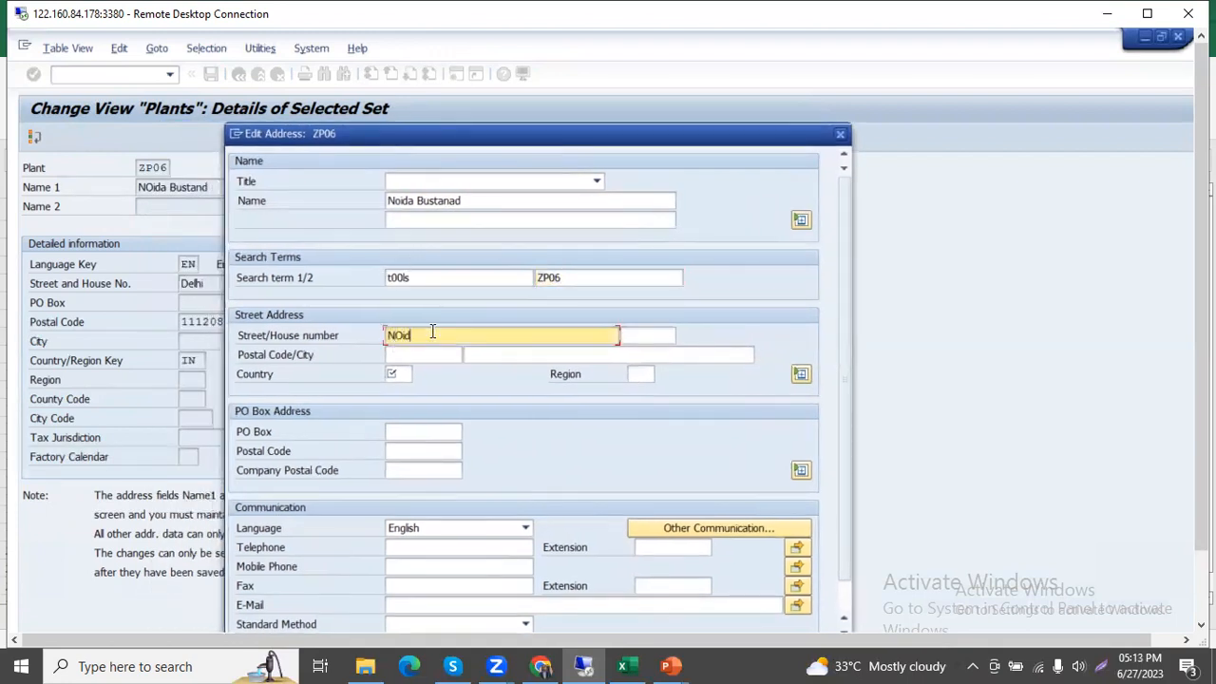
{"action": "key", "text": "BackSpace"}
{"action": "key", "text": "BackSpace"}
{"action": "key", "text": "BackSpace"}
{"action": "key", "text": "BackSpace"}
{"action": "type", "text": "oida"}
Enter the postal code and country IN in the ZP06 street address, and confirm the address.
{"action": "left_click", "coordinate": [423, 354]}
{"action": "type", "text": "11121"}
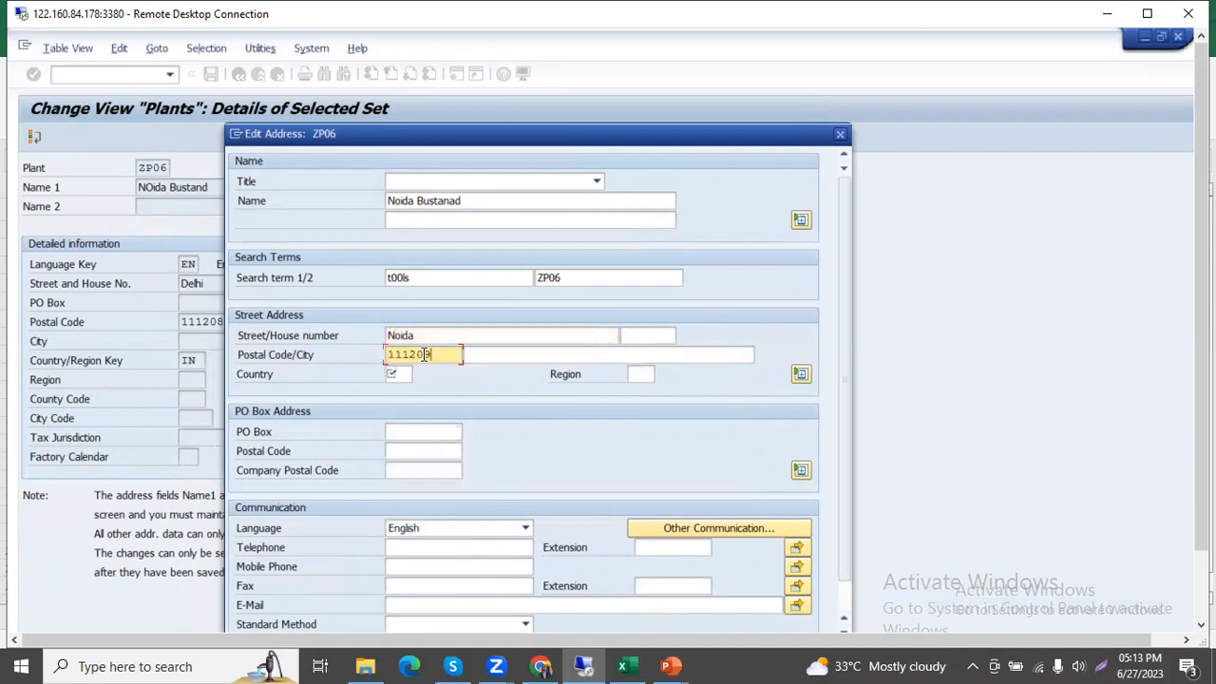
{"action": "type", "text": "0"}
{"action": "left_click", "coordinate": [402, 373]}
{"action": "type", "text": "in"}
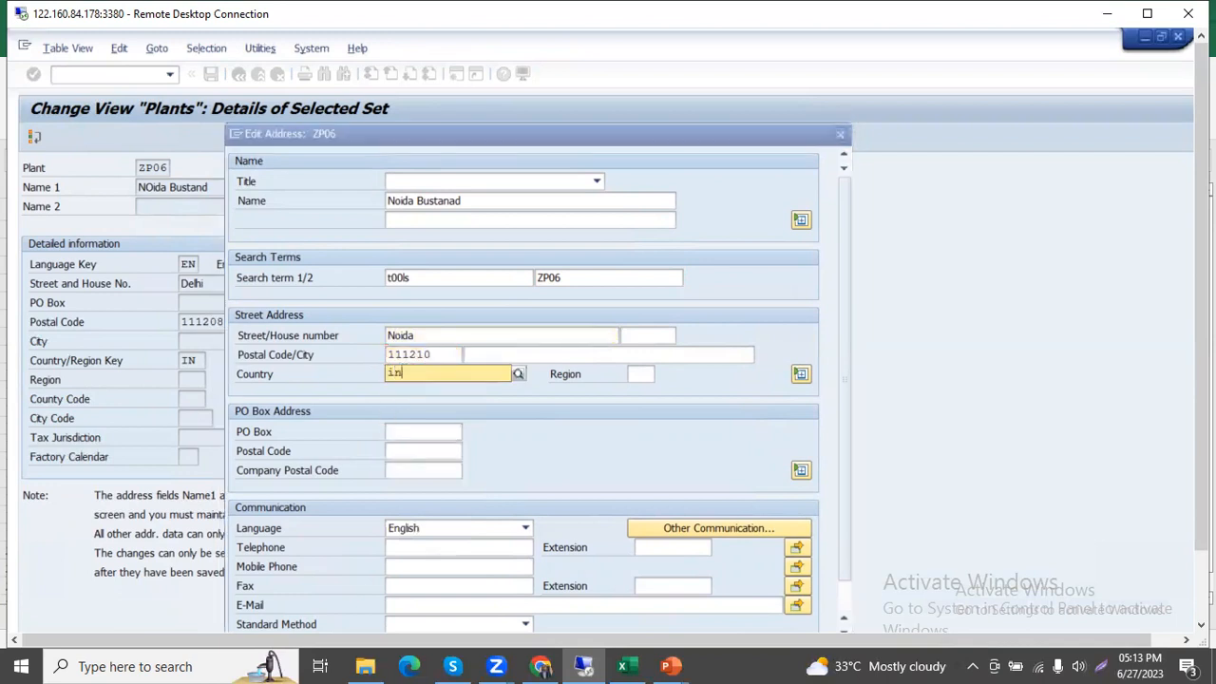
{"action": "left_click", "coordinate": [412, 410]}
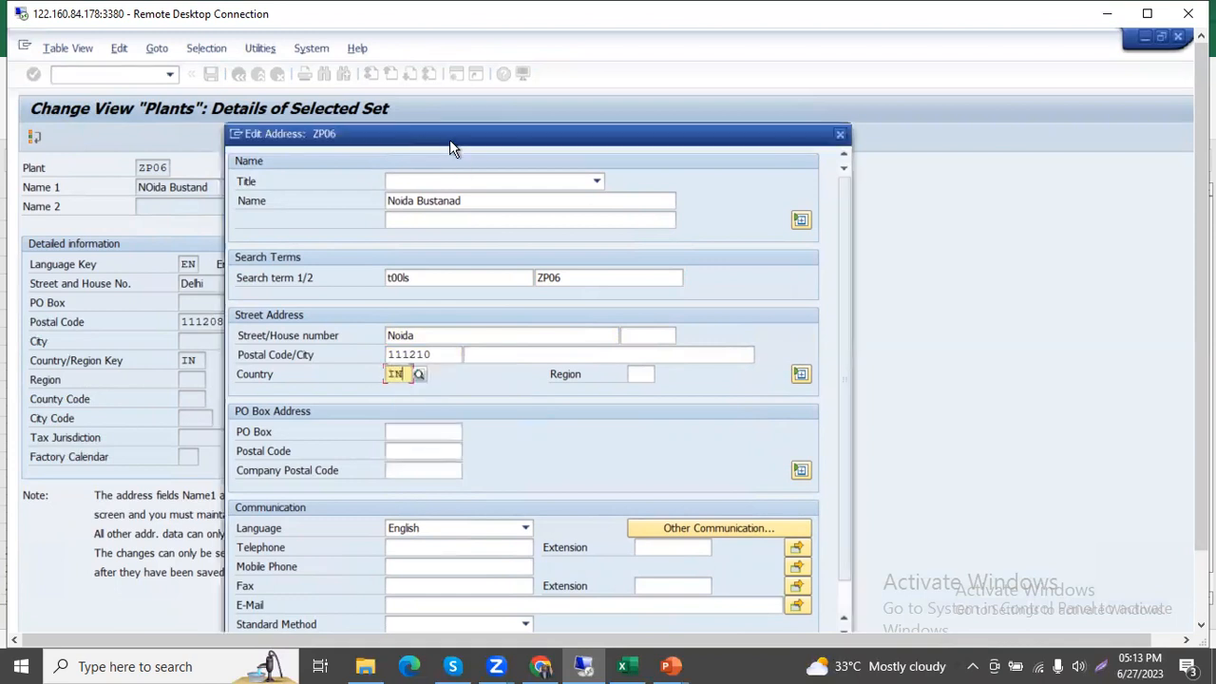
{"action": "left_click_drag", "start_coordinate": [498, 125], "coordinate": [489, 81]}
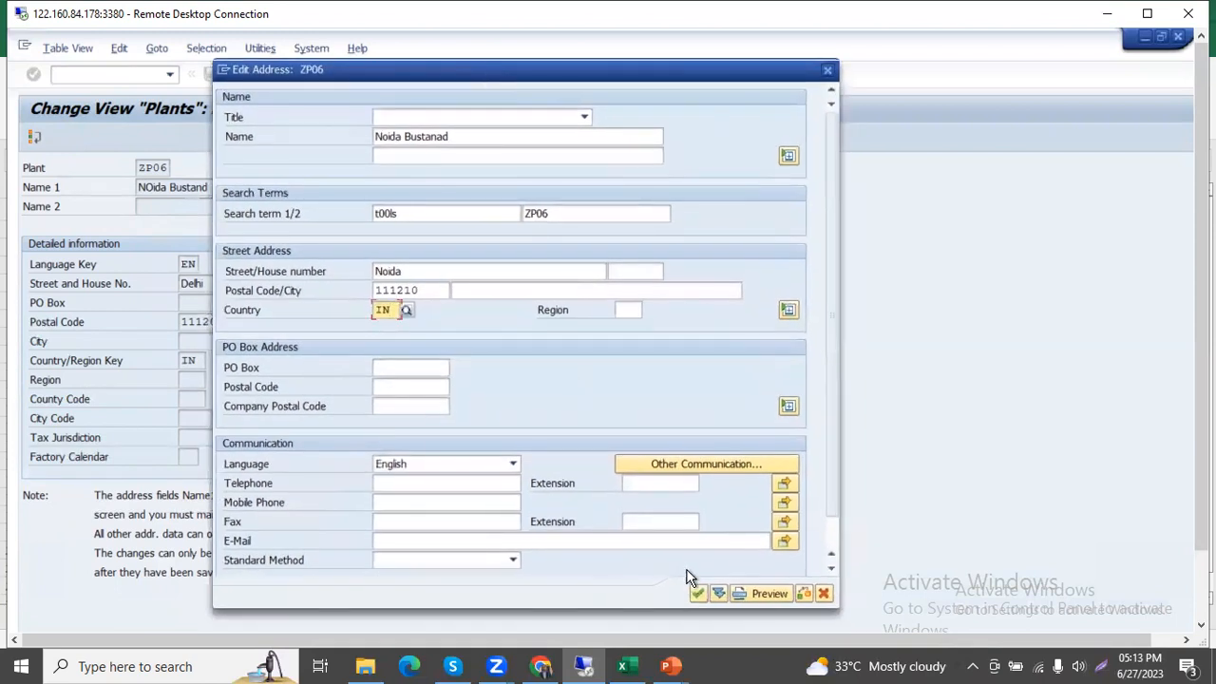
{"action": "left_click", "coordinate": [697, 593]}
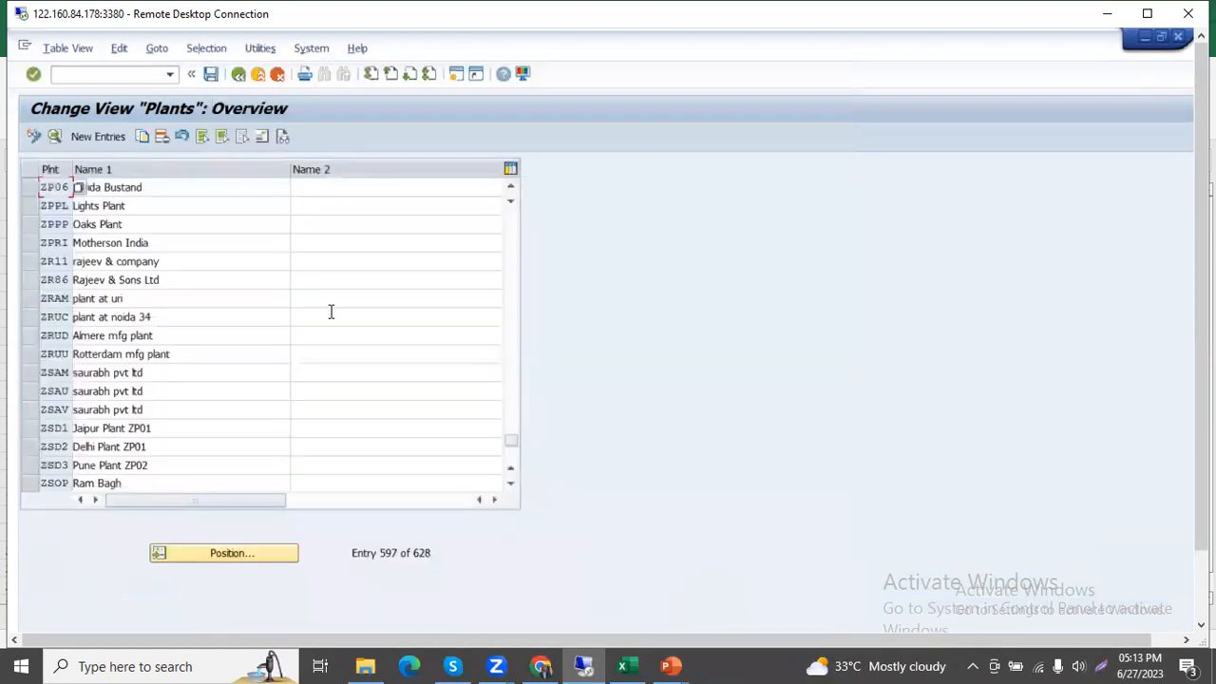
Leave the plant definition activity and open Define Location with a blank list for new entries.
{"action": "left_click", "coordinate": [238, 75]}
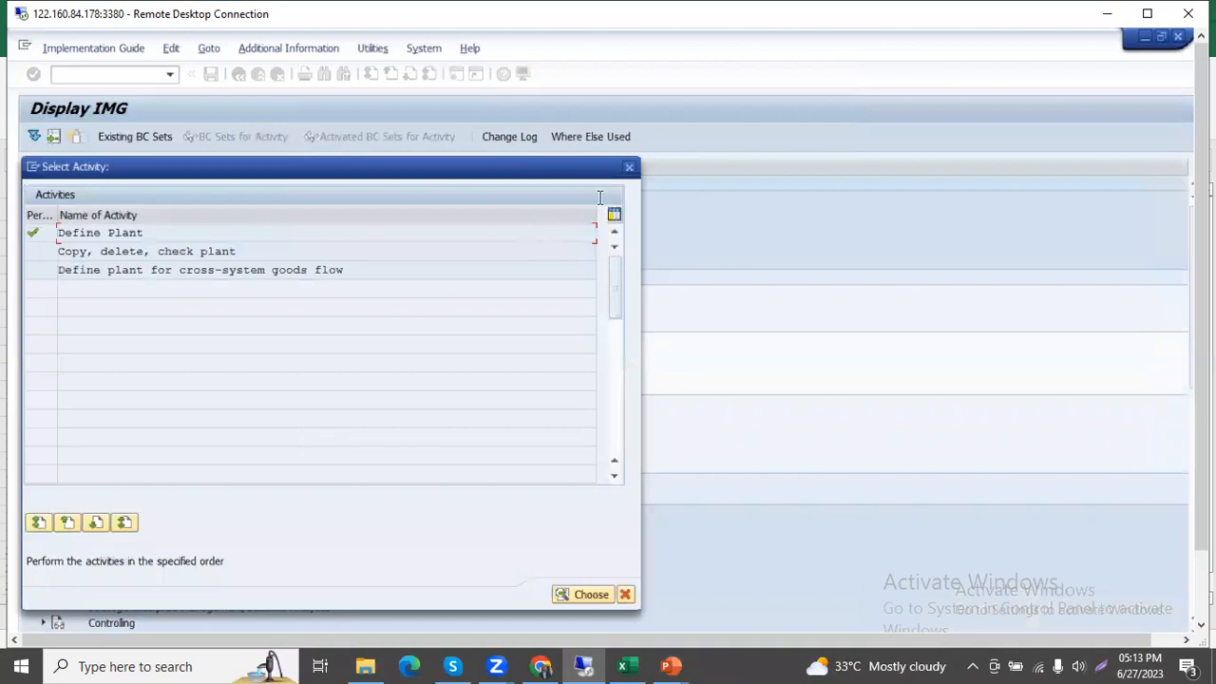
{"action": "left_click", "coordinate": [629, 169]}
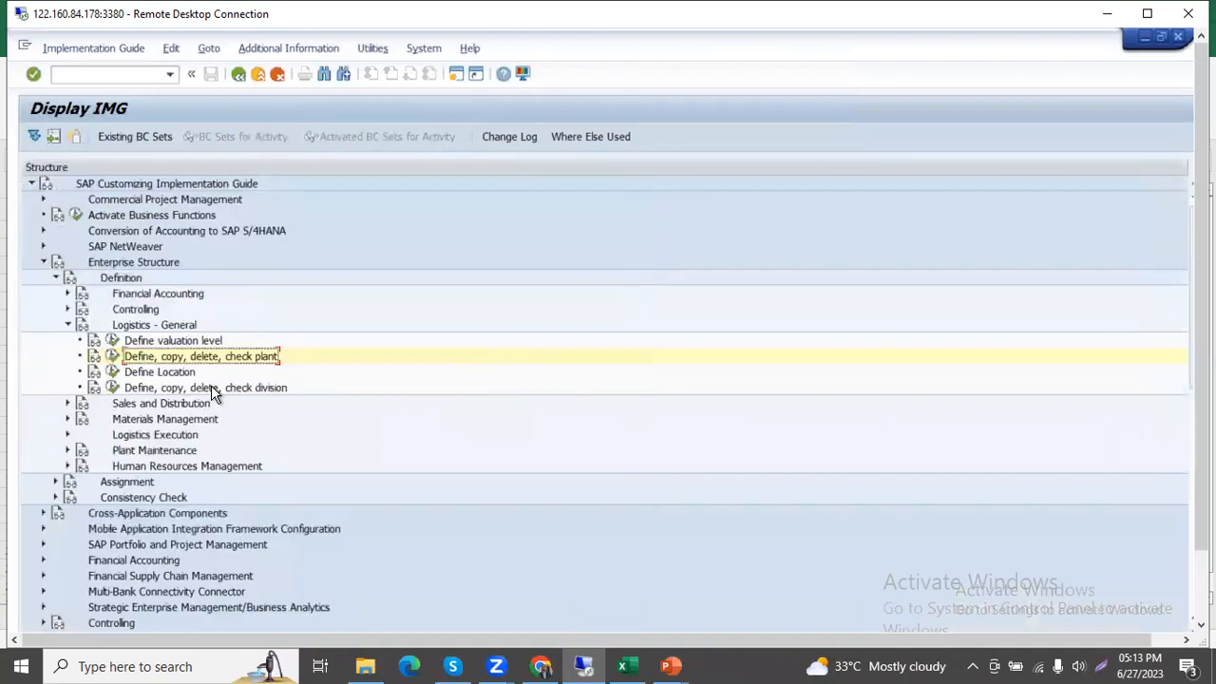
{"action": "left_click", "coordinate": [113, 373]}
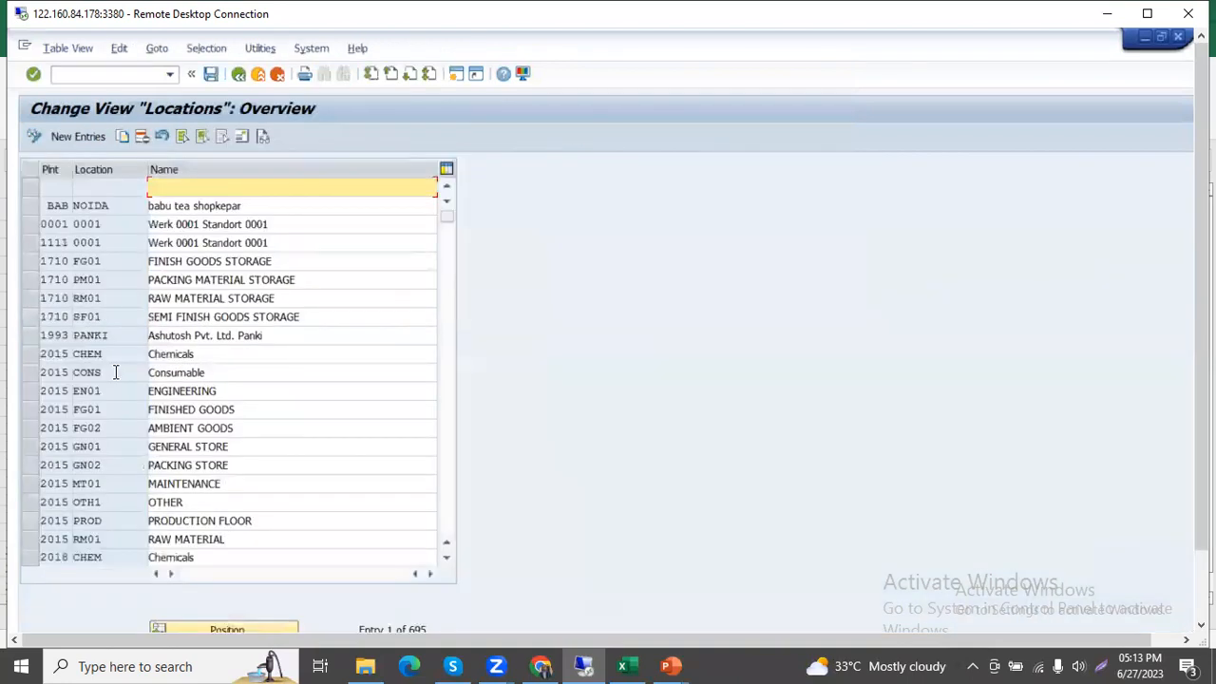
{"action": "left_click", "coordinate": [94, 142]}
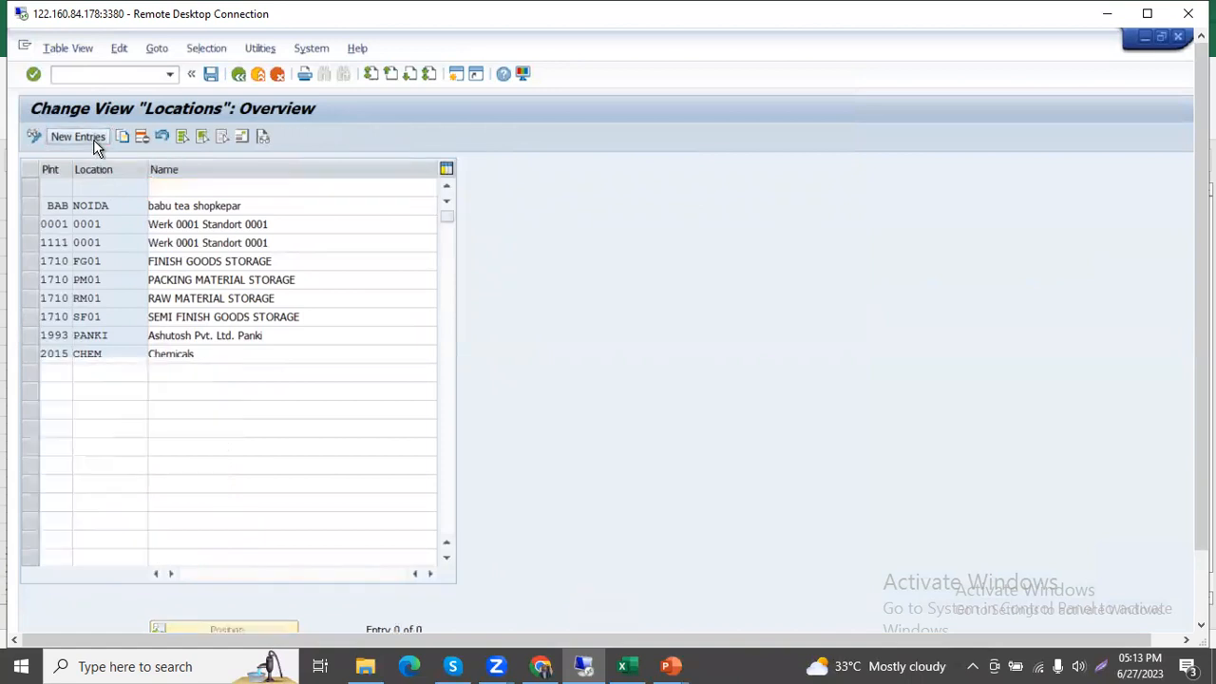
Enter plants ZP04, ZP05 and ZP06 in the first three rows of the new location entries.
{"action": "type", "text": "z"}
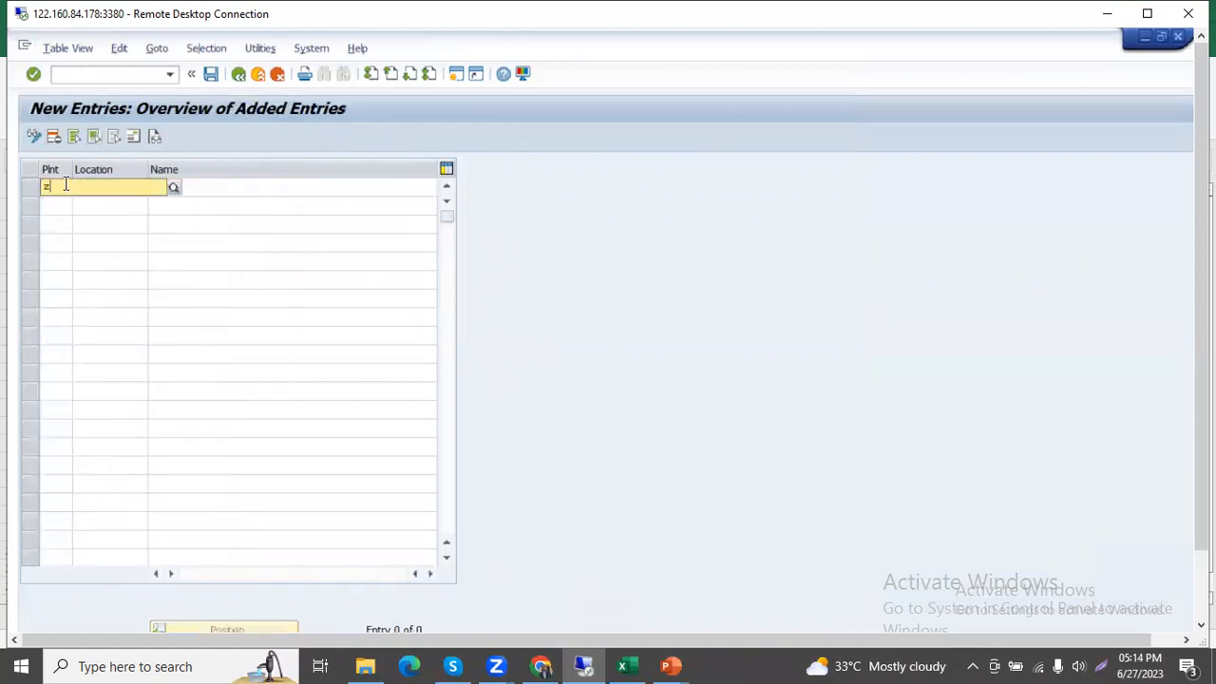
{"action": "type", "text": "p04"}
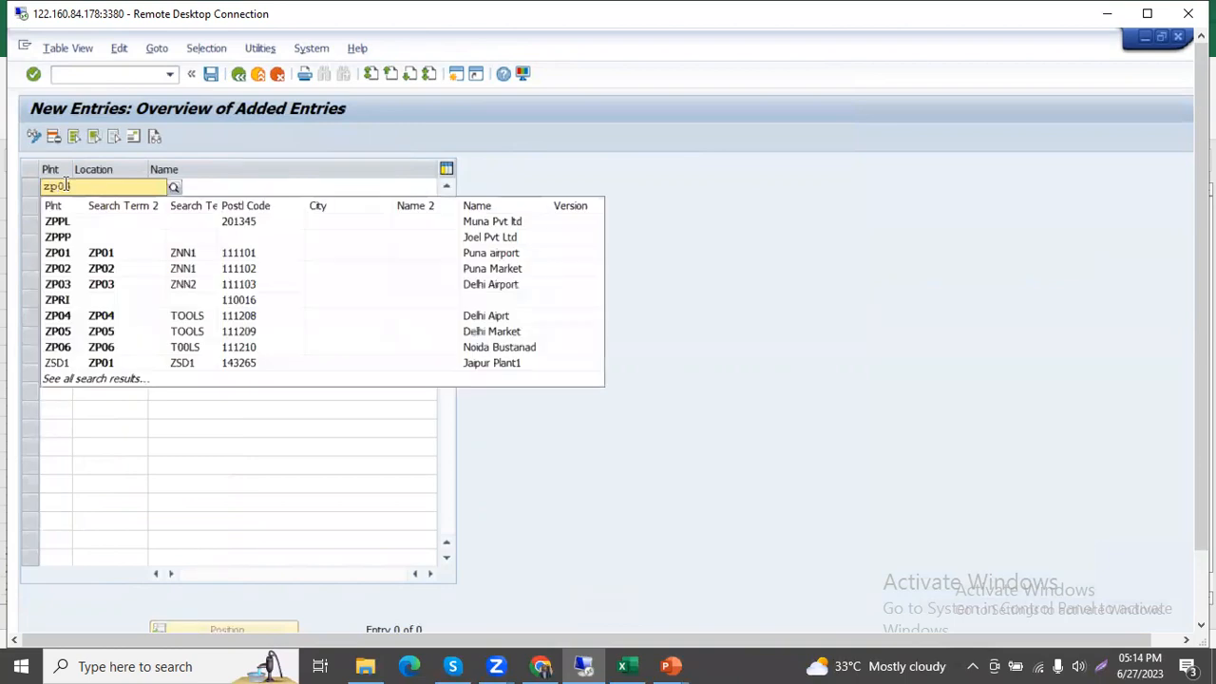
{"action": "left_click", "coordinate": [59, 227]}
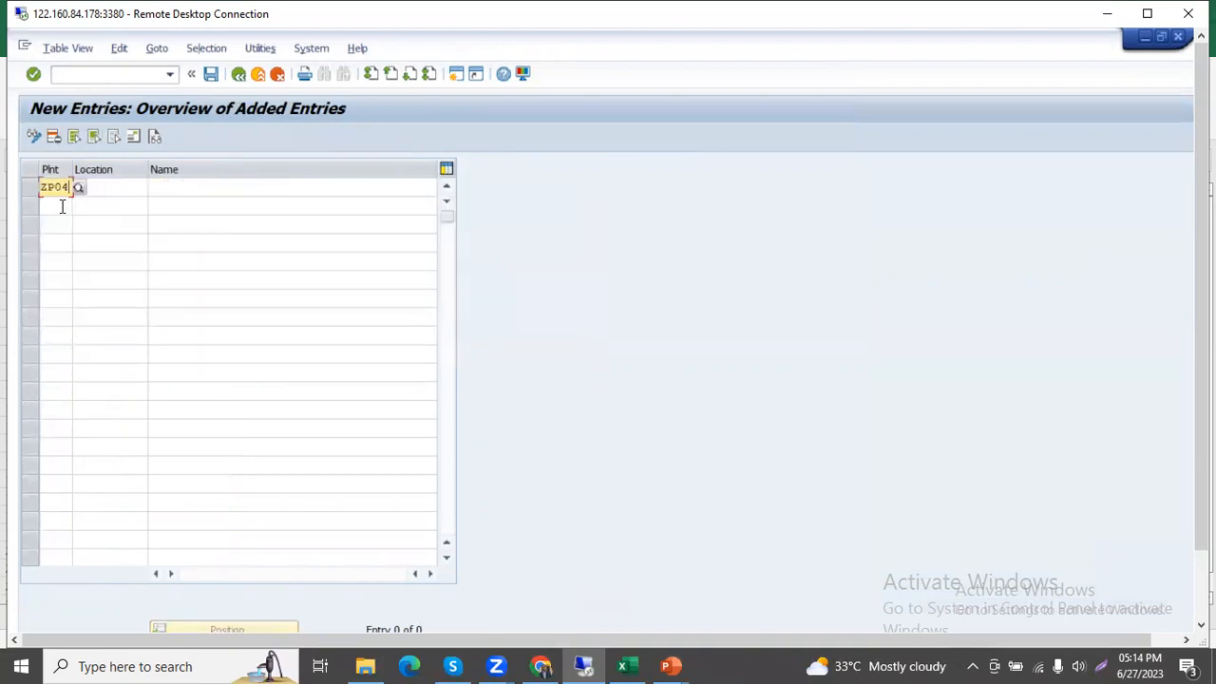
{"action": "left_click", "coordinate": [62, 206]}
{"action": "type", "text": "zp05"}
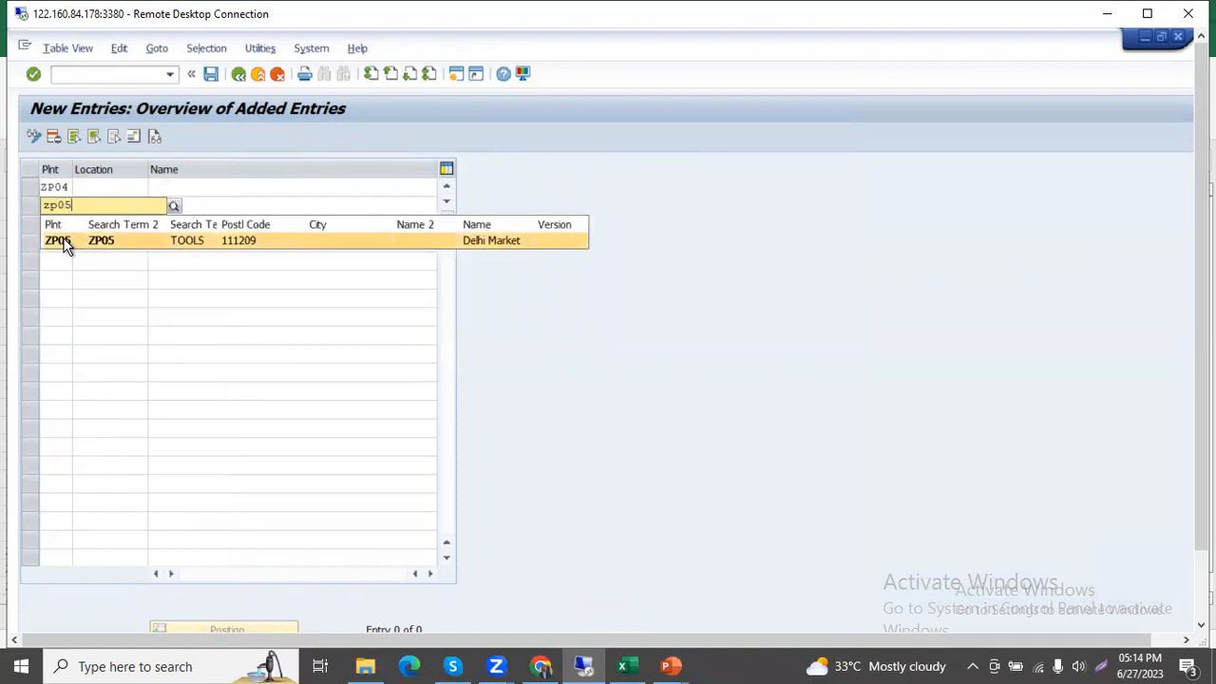
{"action": "left_click", "coordinate": [59, 240]}
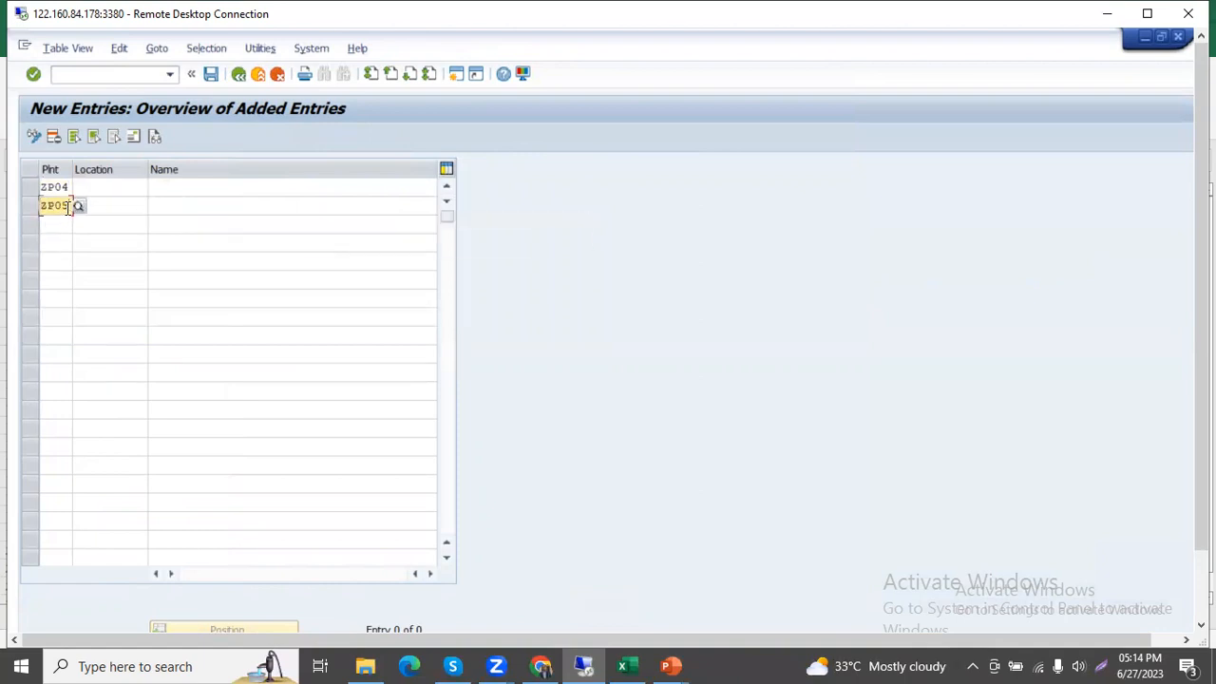
{"action": "left_click", "coordinate": [57, 221]}
{"action": "type", "text": "zp"}
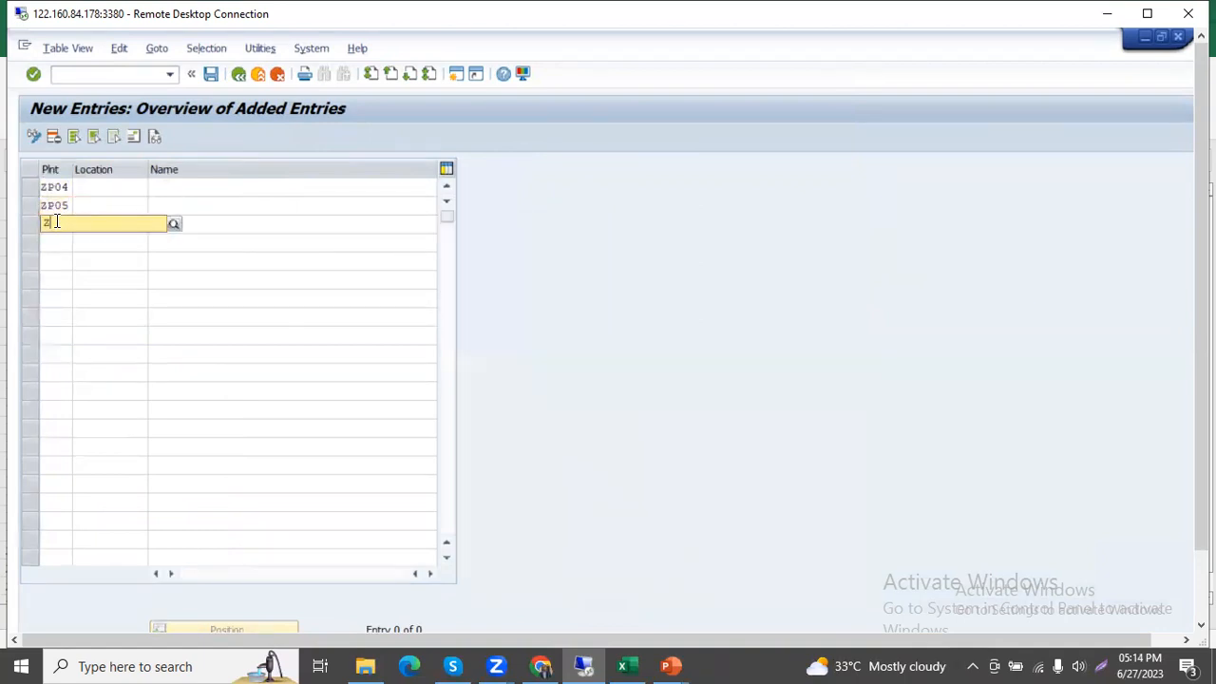
{"action": "type", "text": "06"}
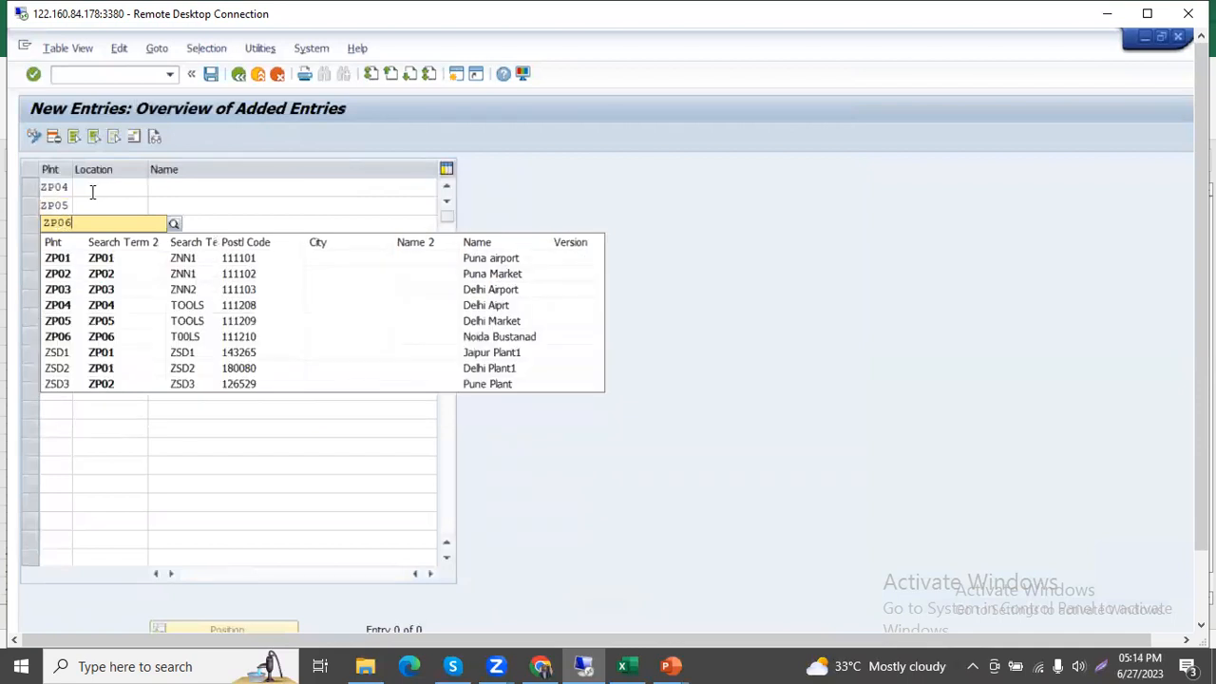
Set the location to New Delhi for plants ZP04 and ZP05, and to NOida for plant ZP06.
{"action": "left_click", "coordinate": [111, 189]}
{"action": "type", "text": "New Delhi"}
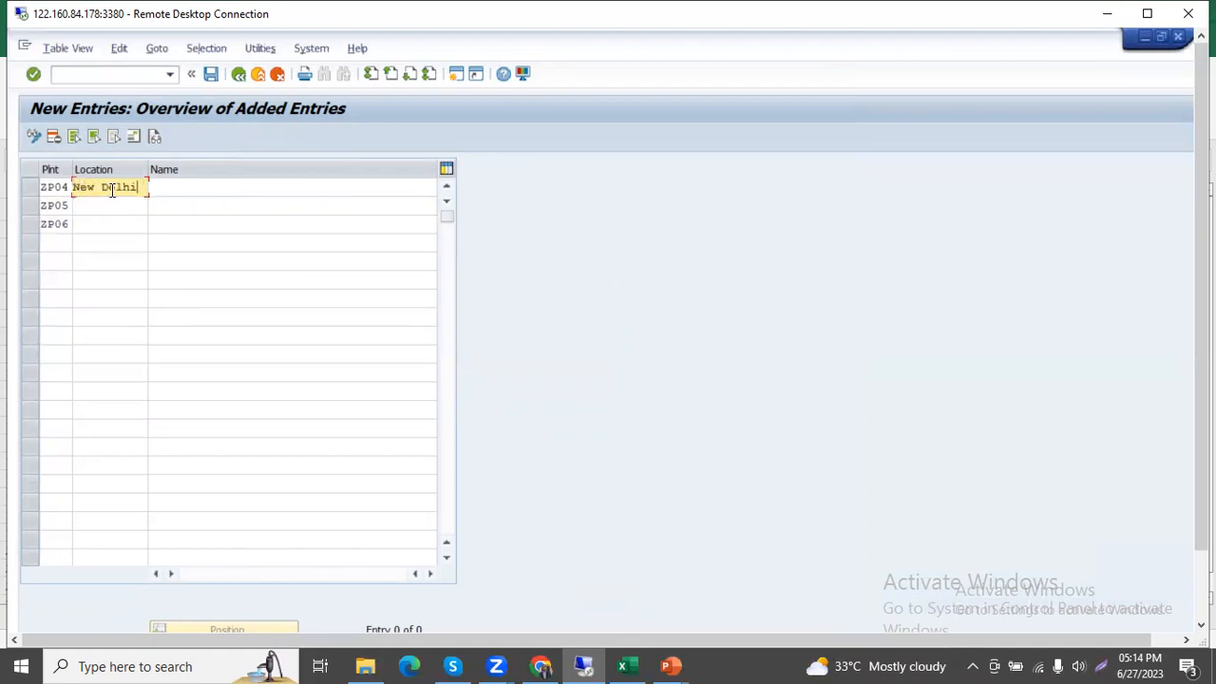
{"action": "left_click", "coordinate": [105, 202]}
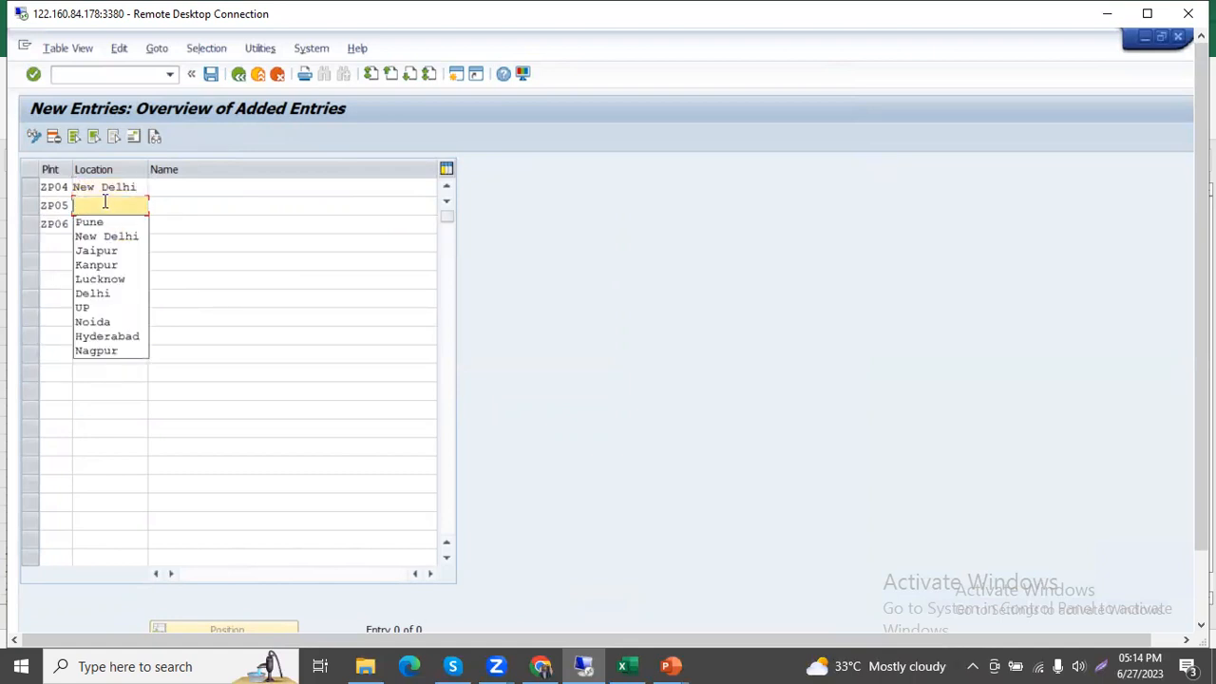
{"action": "key", "text": "Down"}
{"action": "key", "text": "Down"}
{"action": "key", "text": "Return"}
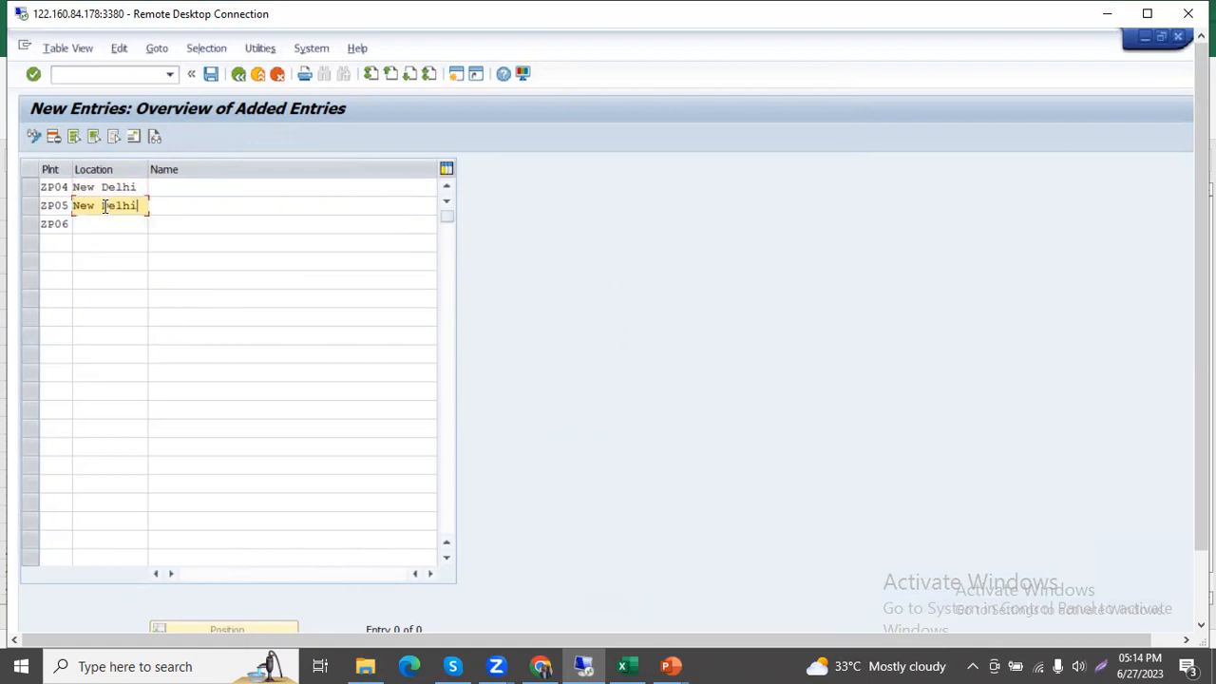
{"action": "left_click", "coordinate": [92, 222]}
{"action": "type", "text": "Noida"}
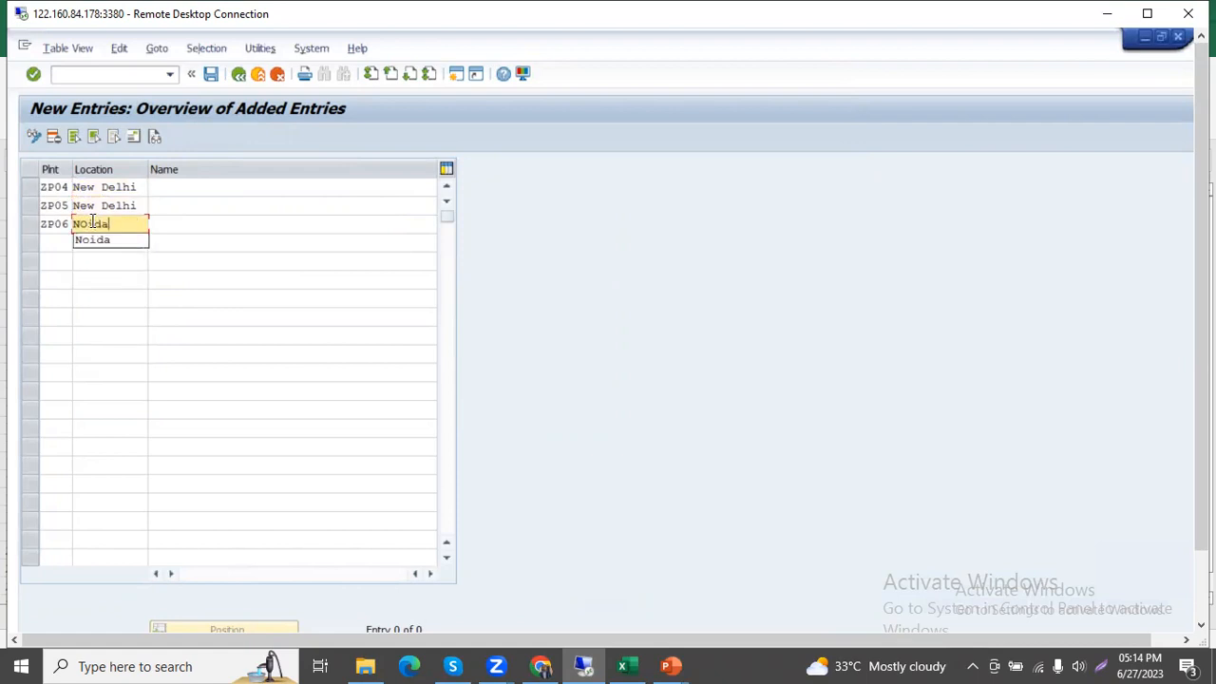
Clear the location entered for plant ZP06.
{"action": "key", "text": "BackSpace"}
{"action": "key", "text": "BackSpace"}
{"action": "key", "text": "BackSpace"}
{"action": "key", "text": "BackSpace"}
{"action": "key", "text": "BackSpace"}
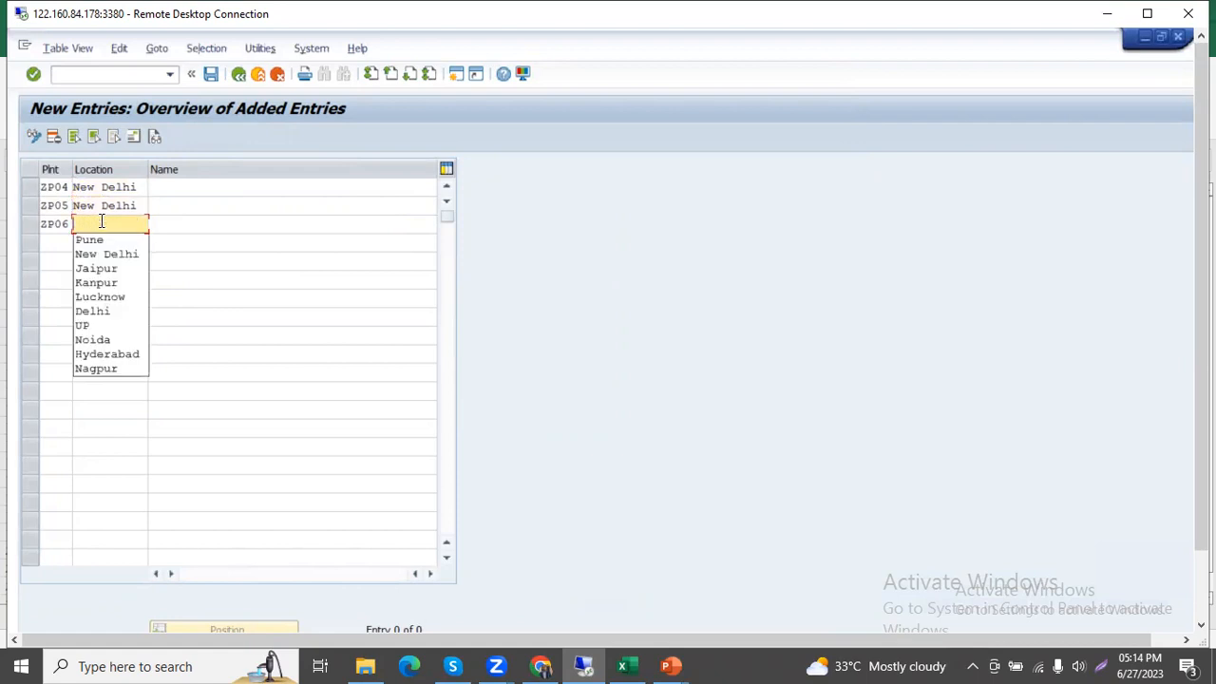
{"action": "type", "text": "Uttar Pras"}
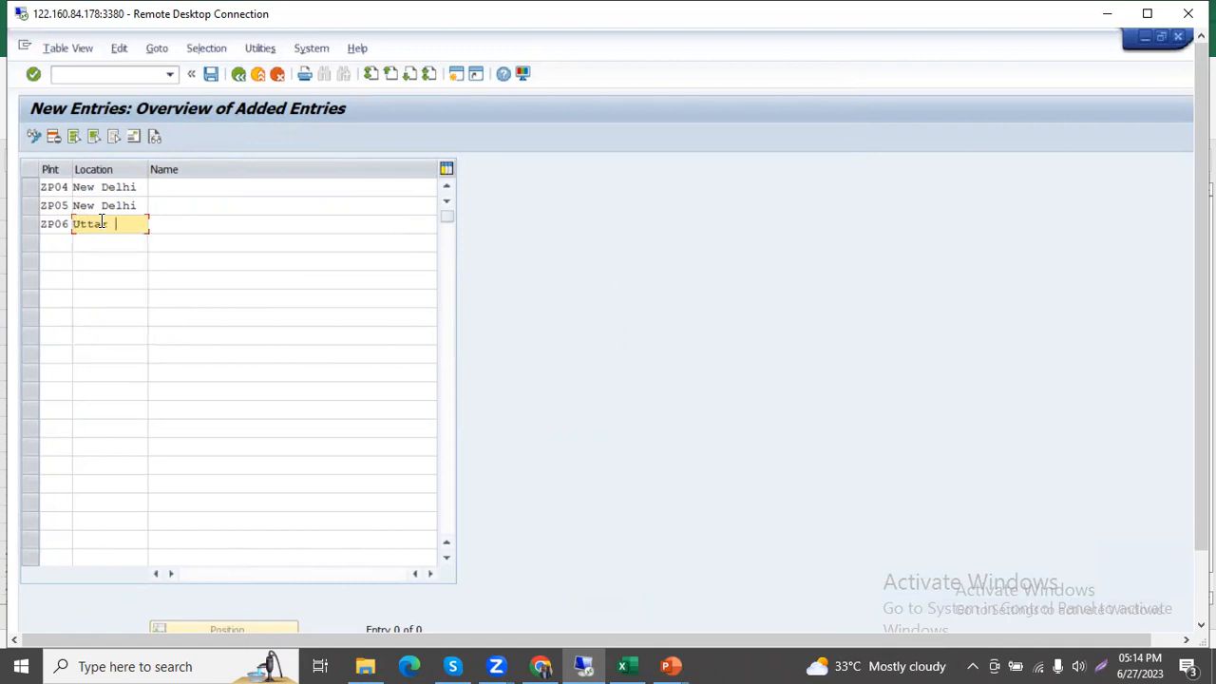
{"action": "key", "text": "BackSpace"}
{"action": "key", "text": "BackSpace"}
{"action": "key", "text": "BackSpace"}
{"action": "key", "text": "BackSpace"}
{"action": "key", "text": "BackSpace"}
{"action": "type", "text": "pras"}
{"action": "key", "text": "BackSpace"}
{"action": "key", "text": "BackSpace"}
{"action": "key", "text": "BackSpace"}
{"action": "key", "text": "BackSpace"}
{"action": "key", "text": "BackSpace"}
{"action": "key", "text": "BackSpace"}
{"action": "key", "text": "BackSpace"}
{"action": "key", "text": "BackSpace"}
{"action": "key", "text": "BackSpace"}
{"action": "key", "text": "BackSpace"}
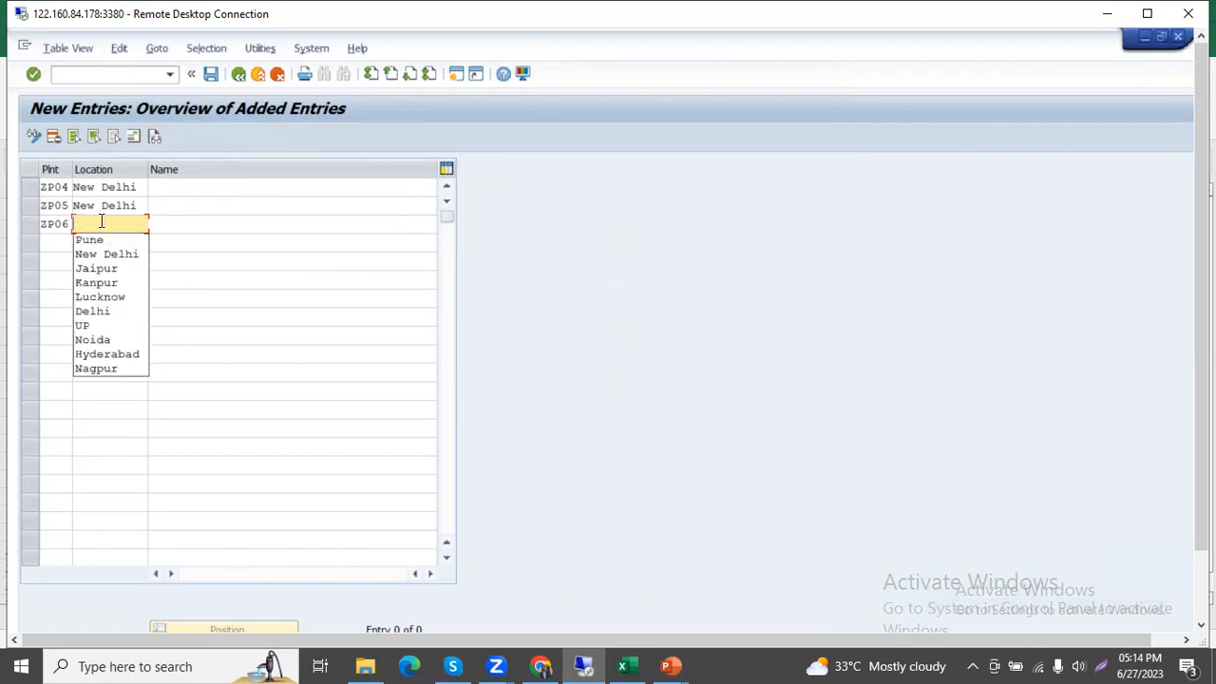
Set plant ZP06's location to UP and name the ZP04 location Delhi Airport.
{"action": "type", "text": "UP"}
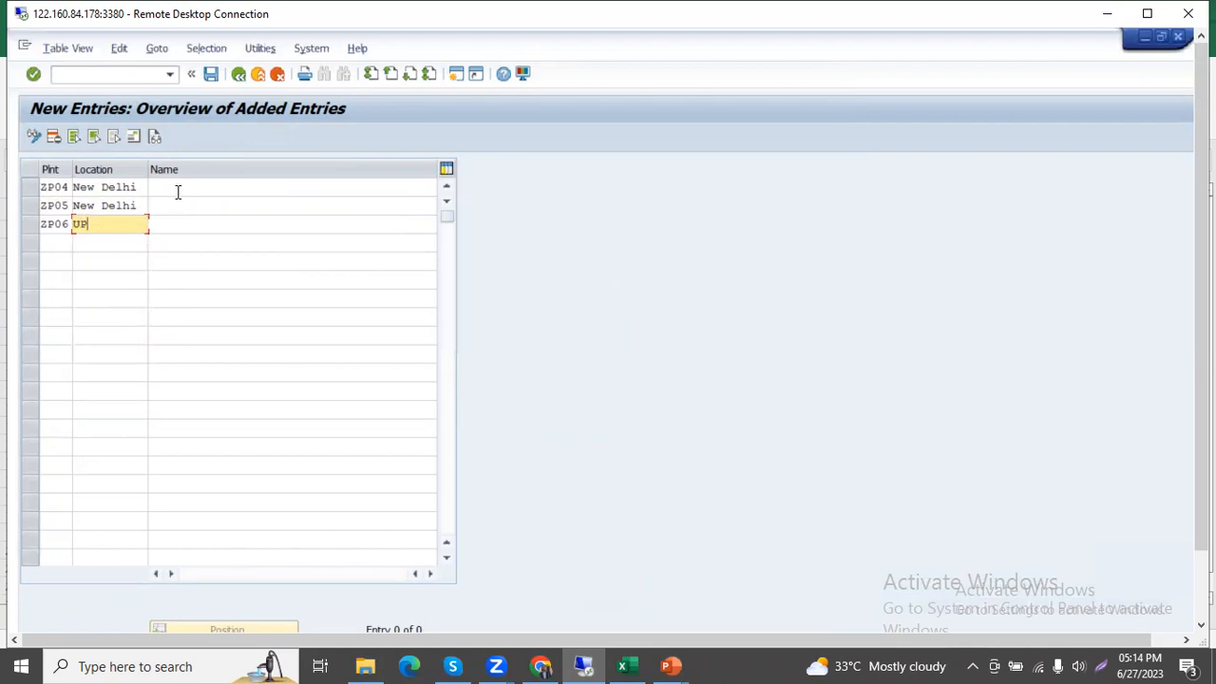
{"action": "left_click", "coordinate": [180, 190]}
{"action": "type", "text": "Delhin"}
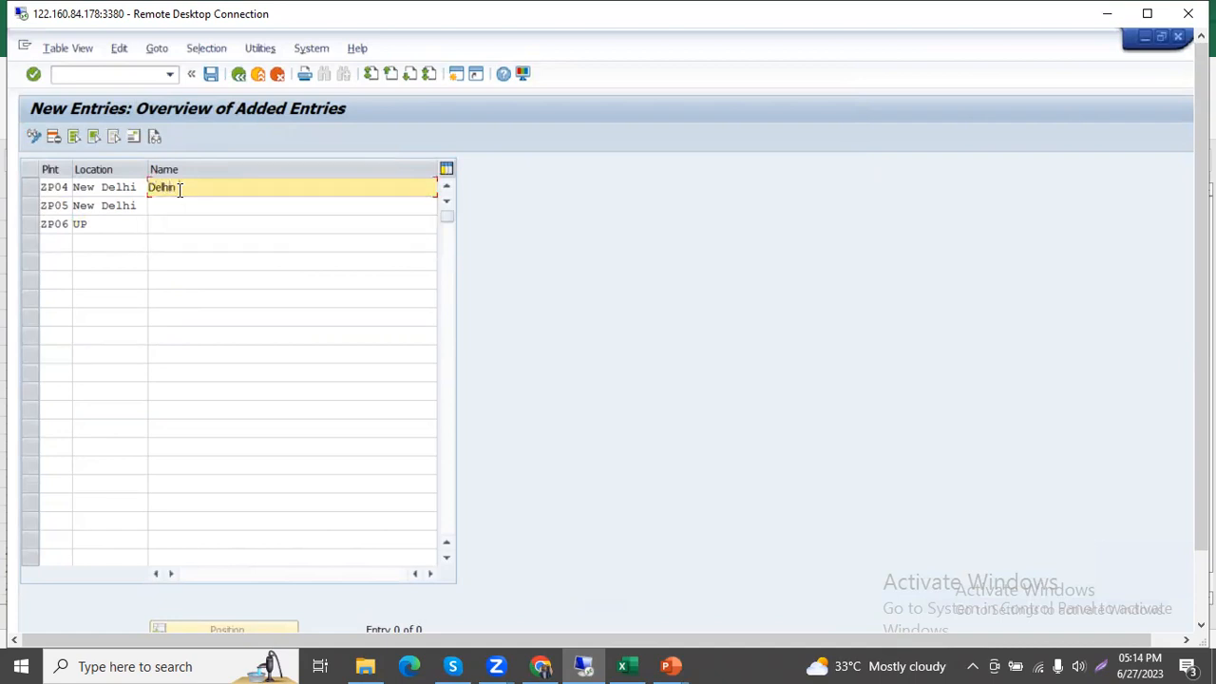
{"action": "type", "text": " Airport"}
{"action": "left_click", "coordinate": [183, 207]}
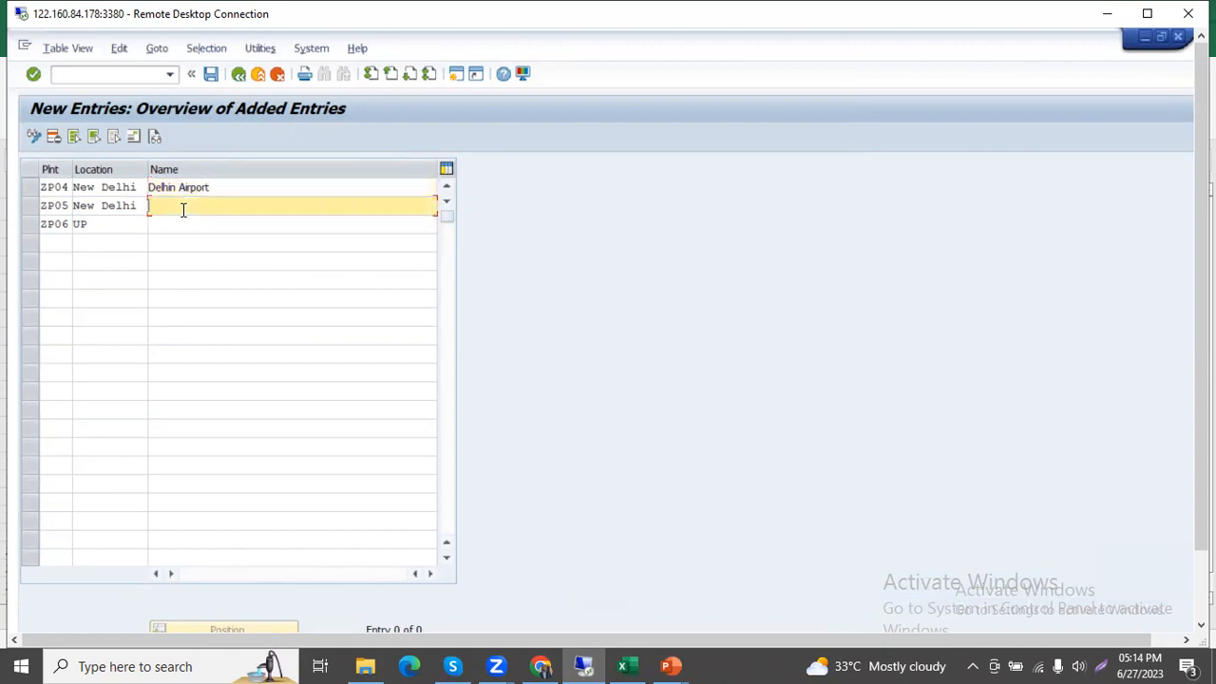
{"action": "left_click", "coordinate": [176, 189]}
{"action": "key", "text": "BackSpace"}
{"action": "key", "text": "BackSpace"}
{"action": "key", "text": "BackSpace"}
{"action": "type", "text": "lhi"}
Name the New Delhi location of plant ZP05 Delhi market.
{"action": "left_click", "coordinate": [174, 211]}
{"action": "type", "text": "Delhi"}
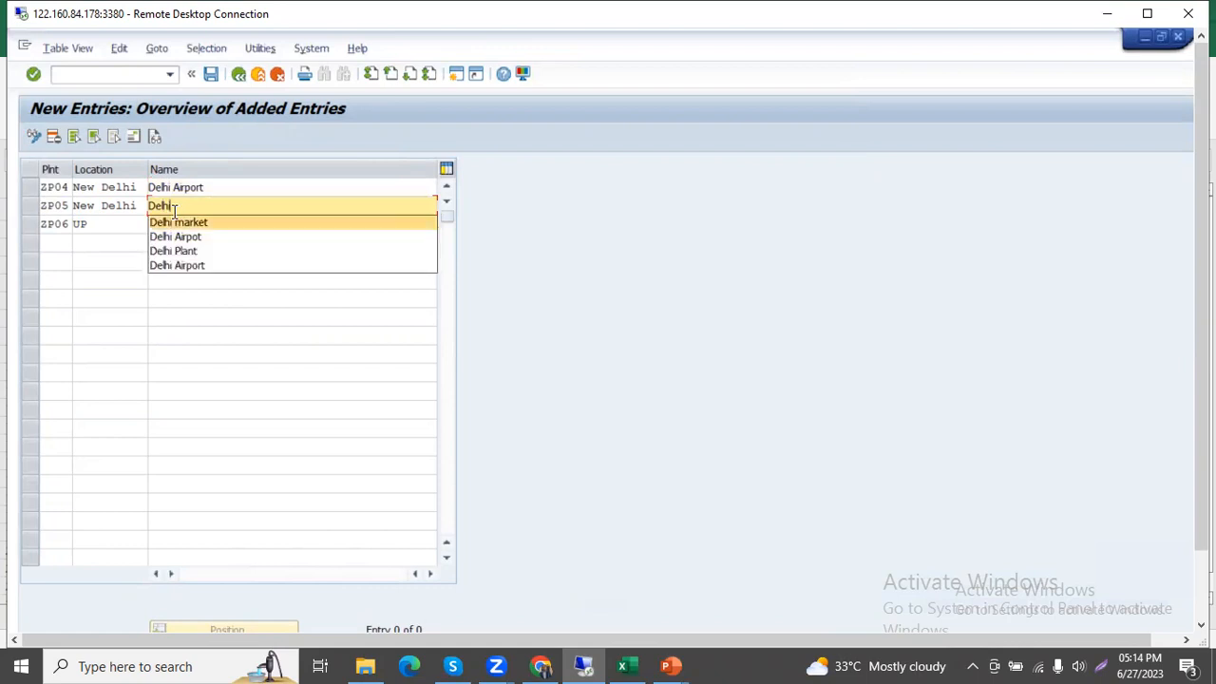
{"action": "key", "text": "Return"}
Name the UP location of plant ZP06 Noida Market.
{"action": "left_click", "coordinate": [173, 225]}
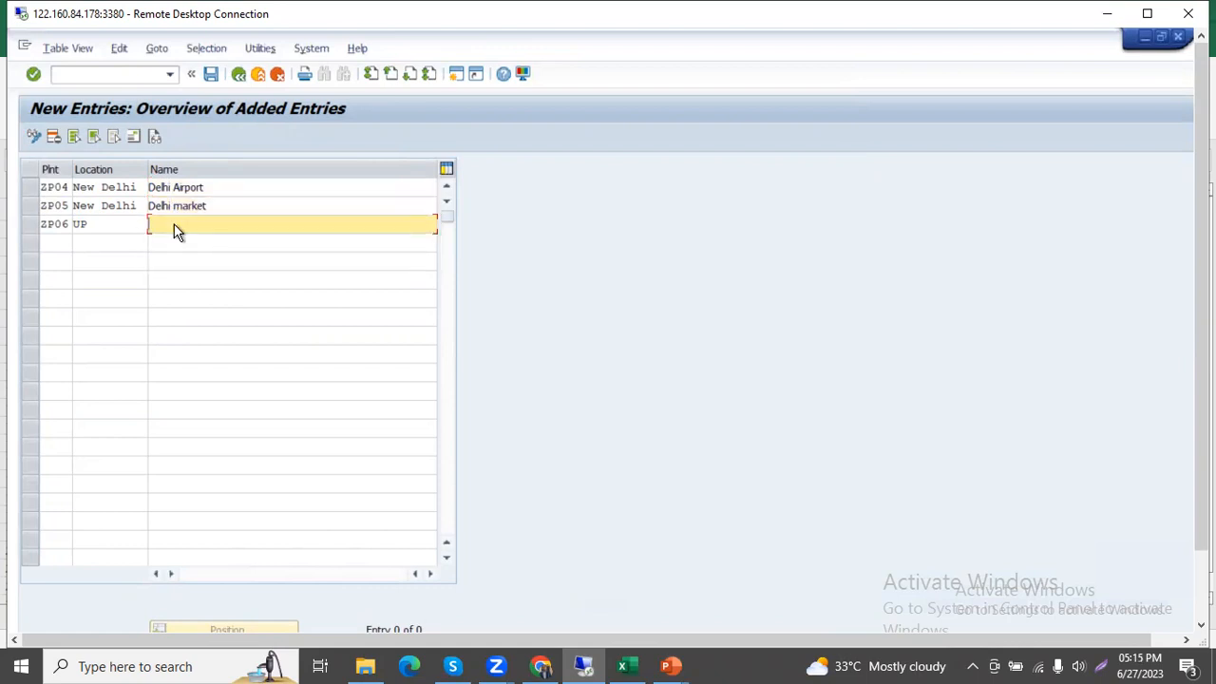
{"action": "type", "text": "NOI"}
{"action": "key", "text": "Down"}
{"action": "key", "text": "Down"}
{"action": "key", "text": "Down"}
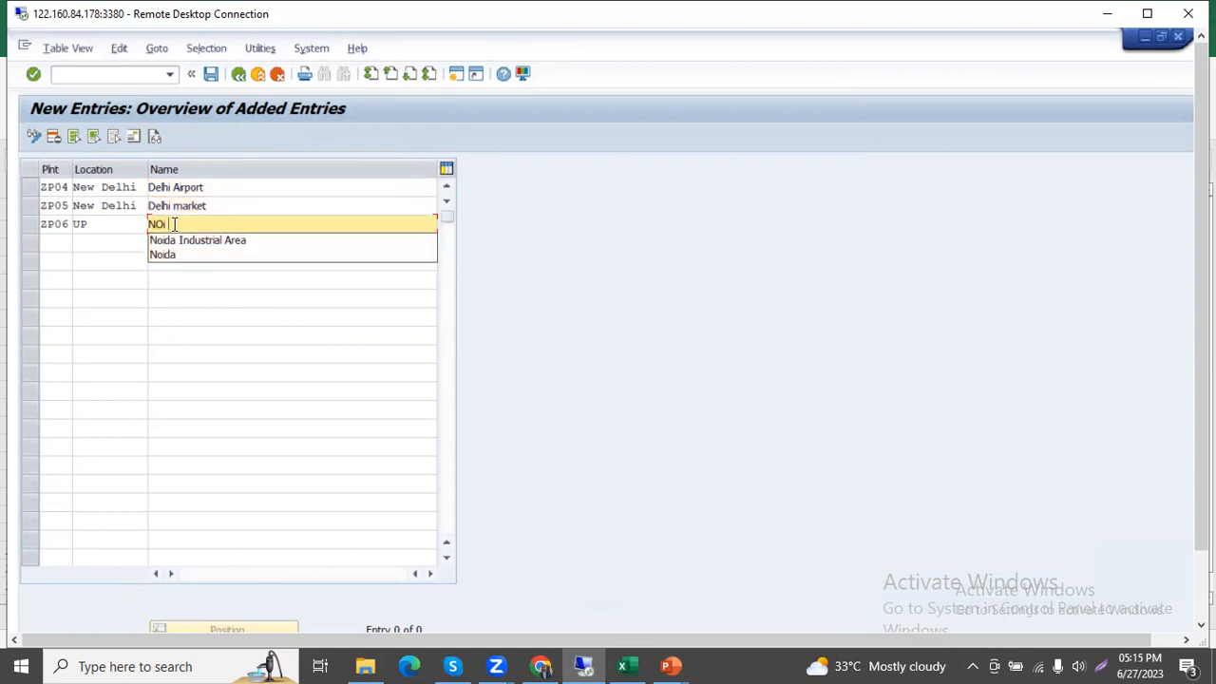
{"action": "key", "text": "Down"}
{"action": "key", "text": "Down"}
{"action": "key", "text": "Return"}
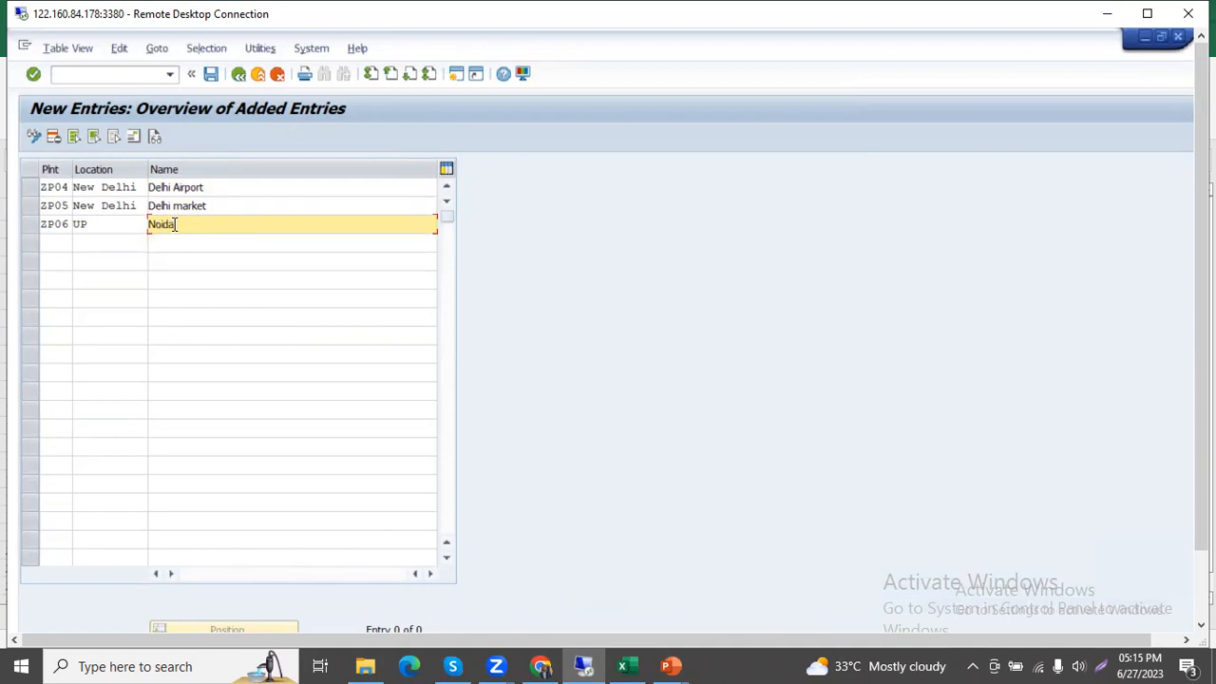
{"action": "type", "text": "Market"}
Save the new location entries and confirm the ZP04 New Delhi address with country IN (India).
{"action": "left_click", "coordinate": [211, 74]}
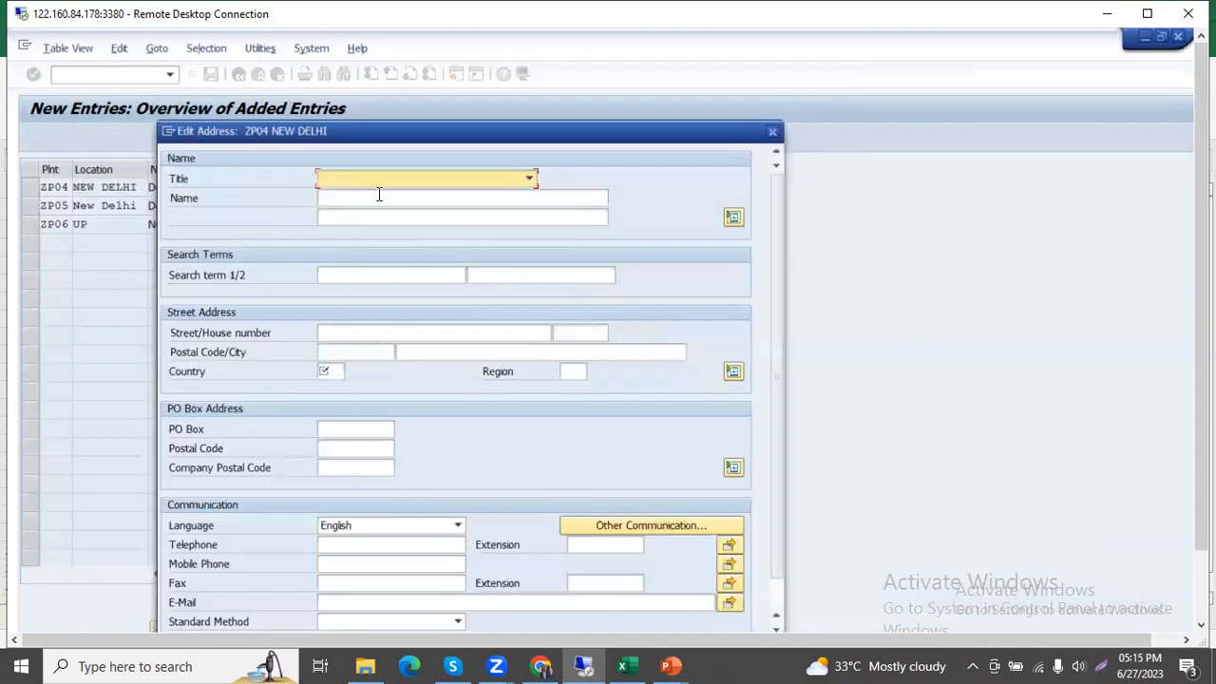
{"action": "left_click", "coordinate": [379, 197]}
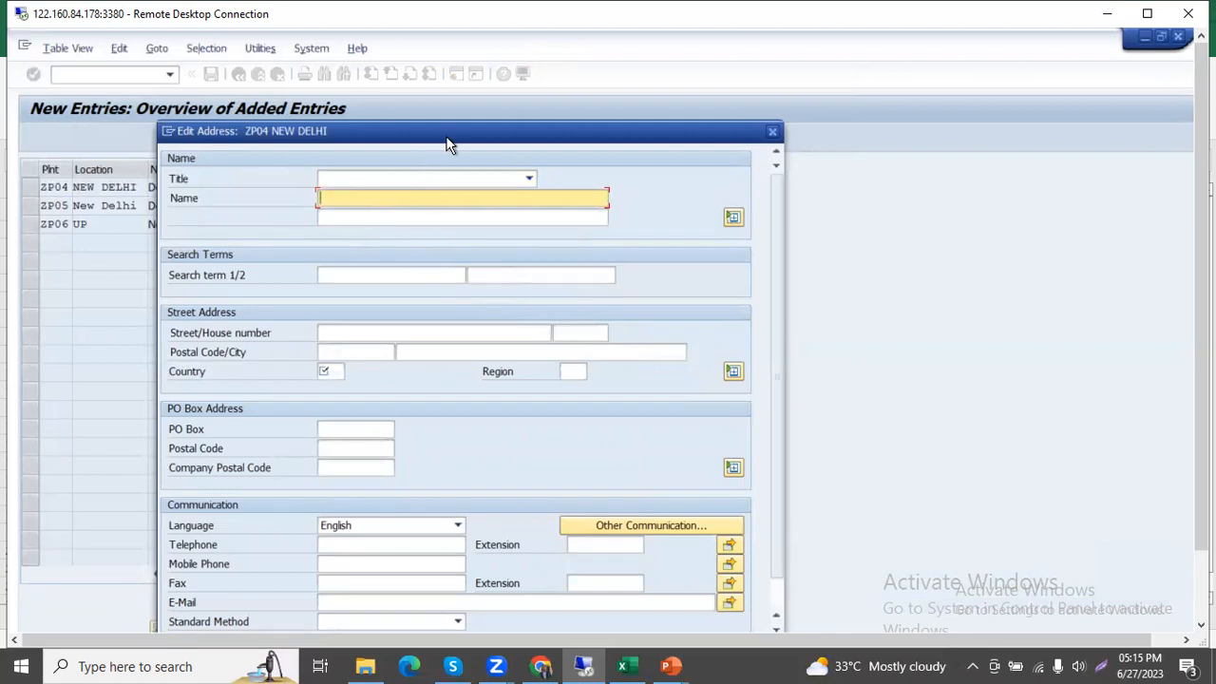
{"action": "left_click_drag", "start_coordinate": [448, 132], "coordinate": [467, 78]}
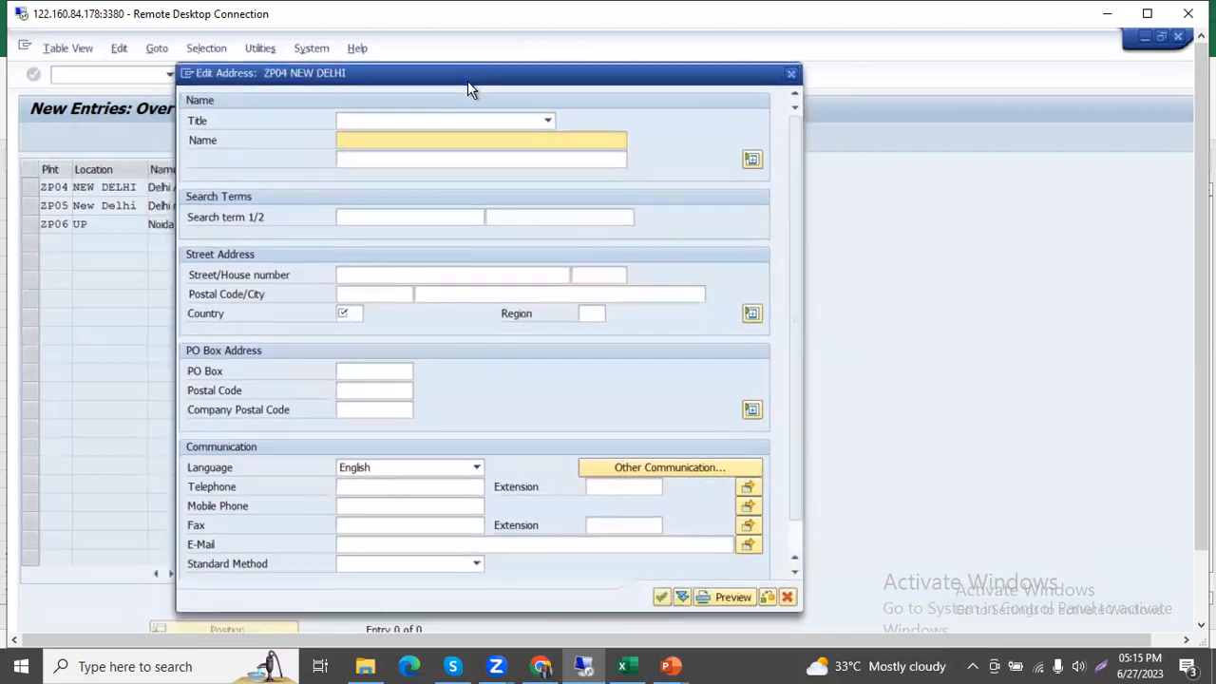
{"action": "left_click", "coordinate": [661, 598]}
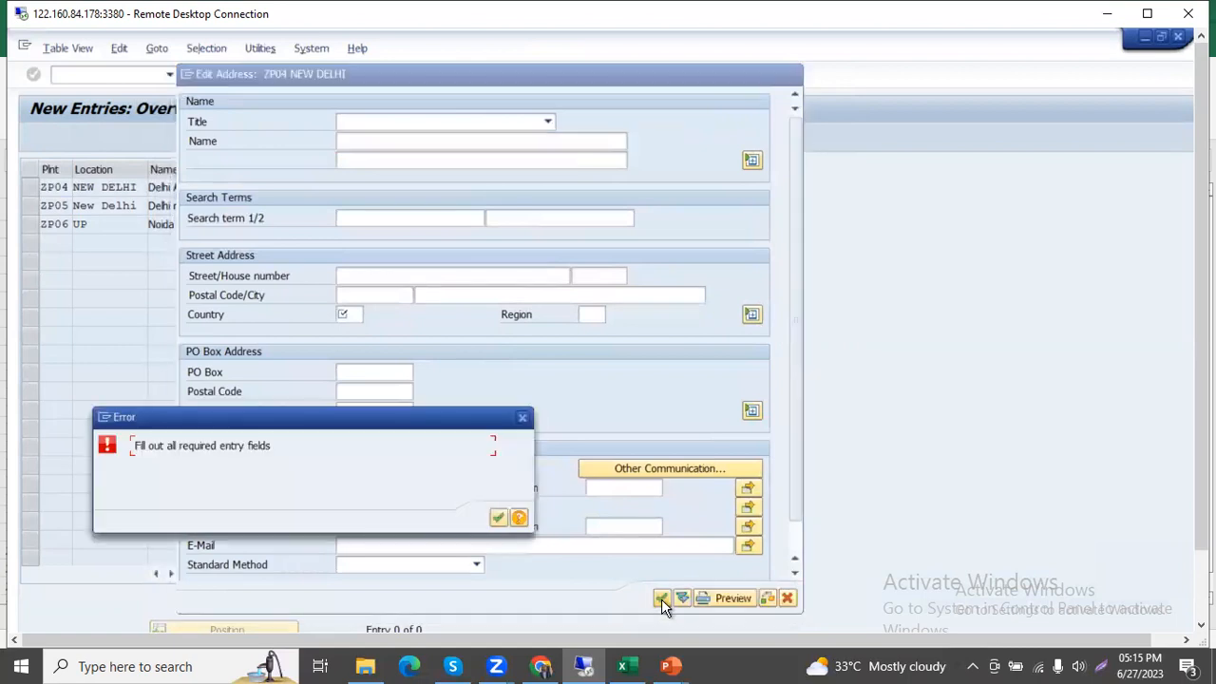
{"action": "left_click", "coordinate": [493, 518]}
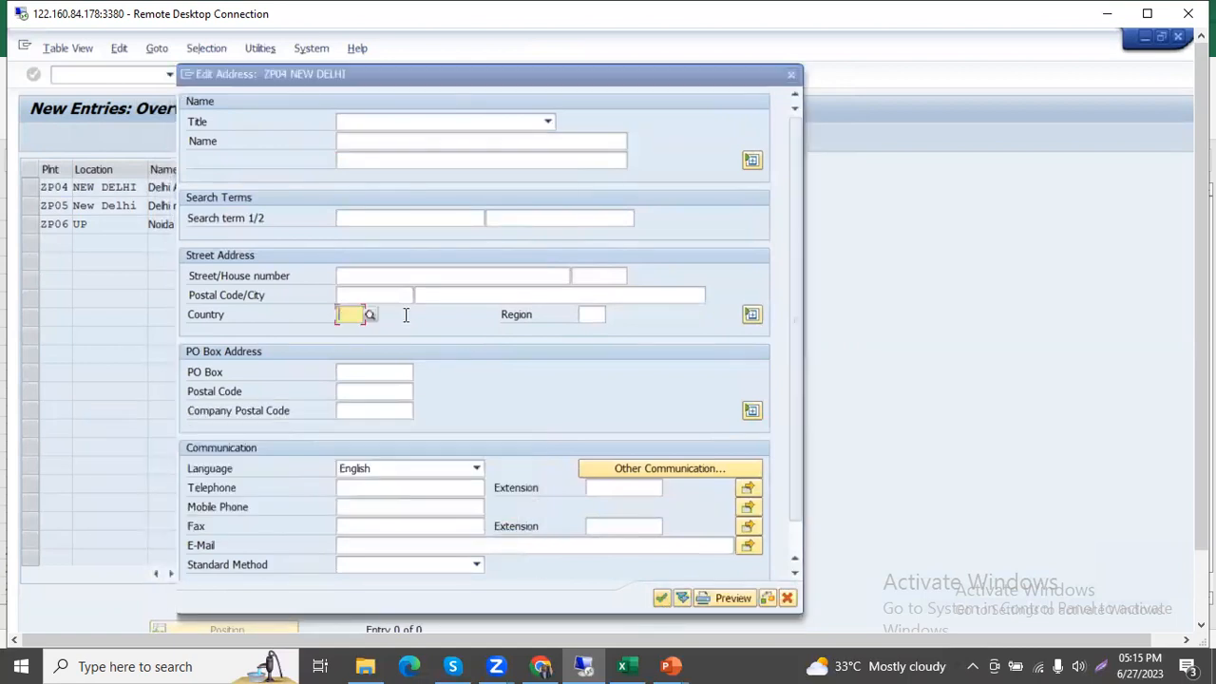
{"action": "type", "text": "IN"}
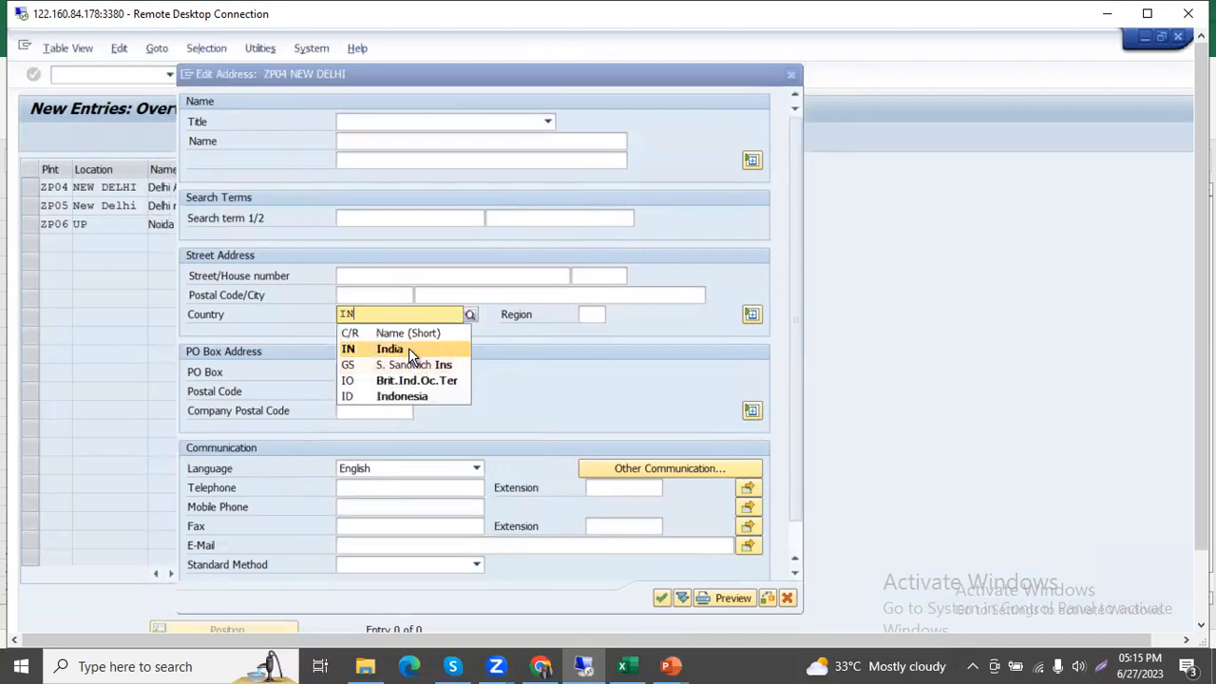
{"action": "left_click", "coordinate": [409, 348]}
{"action": "left_click", "coordinate": [662, 598]}
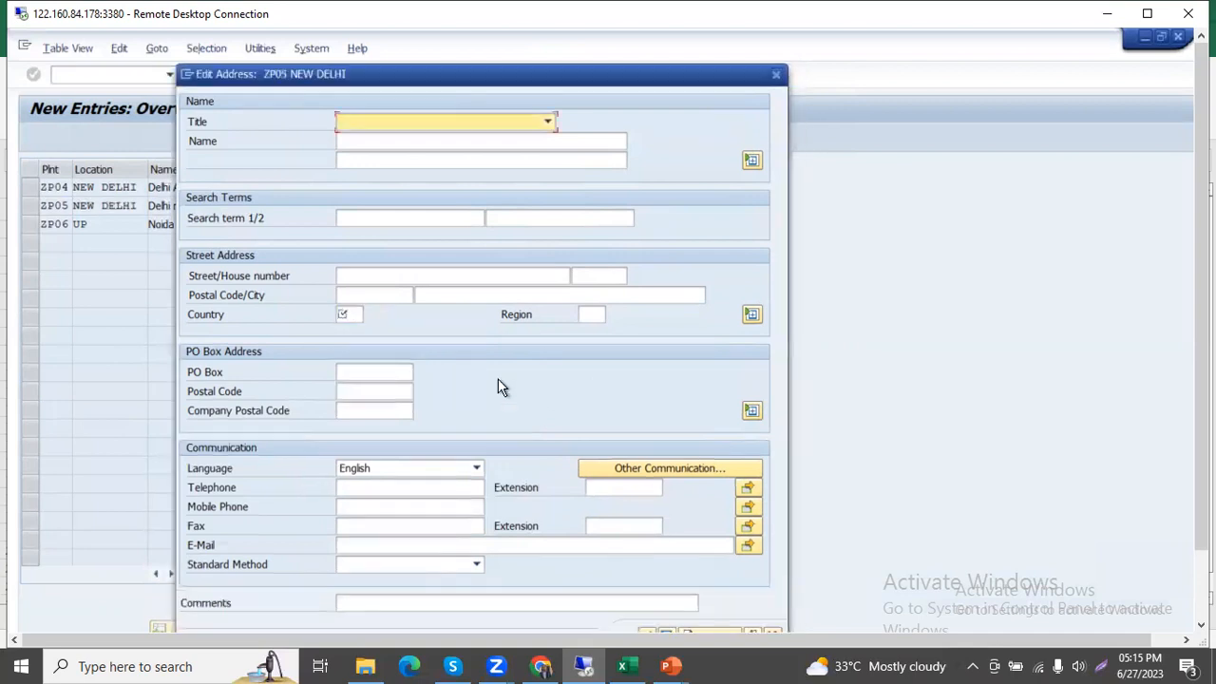
Set the country to IN (India) in the ZP05 New Delhi address and confirm the address.
{"action": "left_click", "coordinate": [347, 314]}
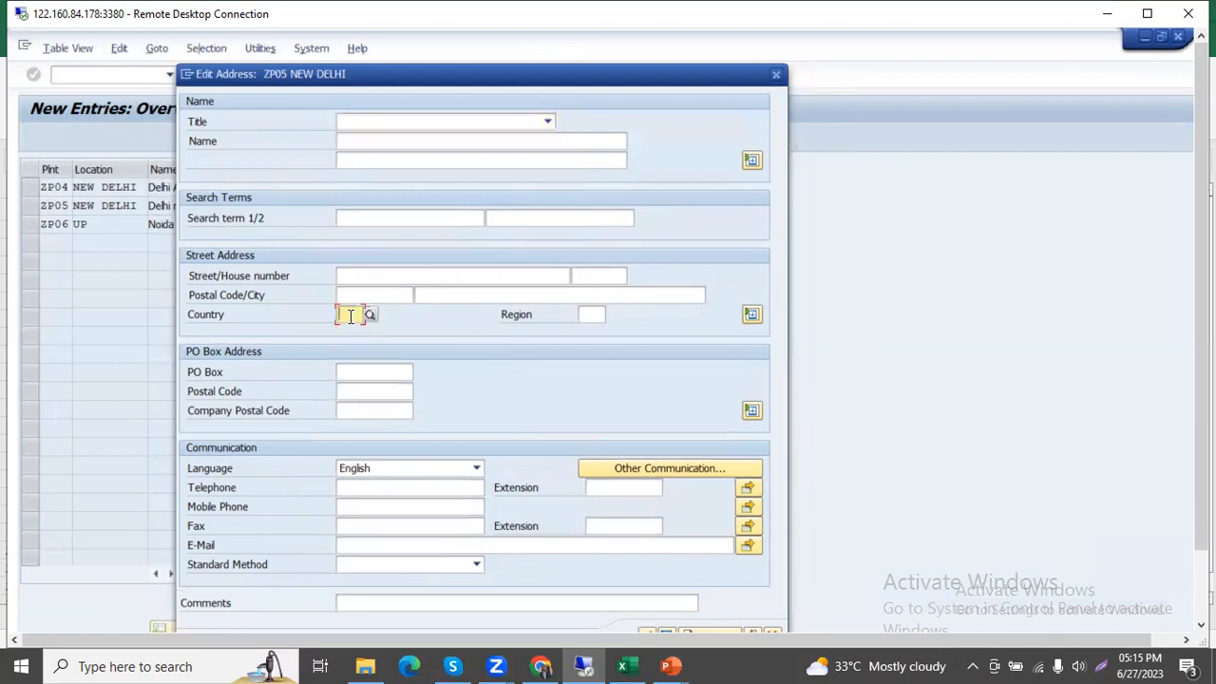
{"action": "type", "text": "In"}
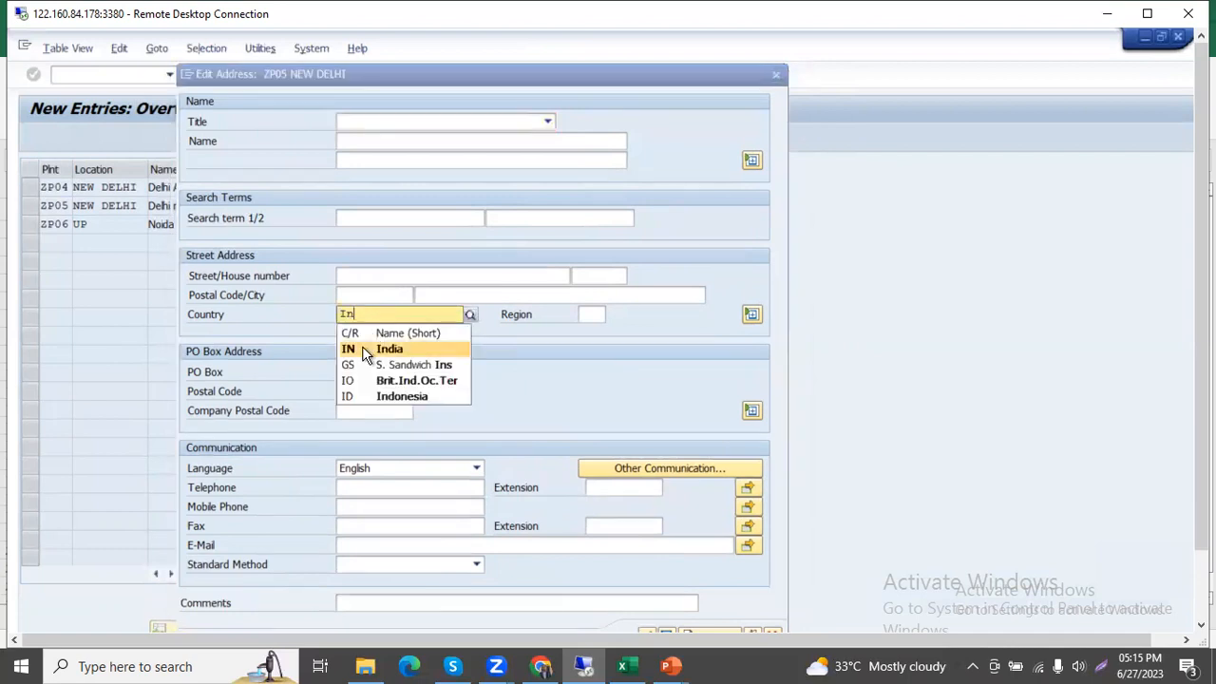
{"action": "left_click", "coordinate": [362, 348]}
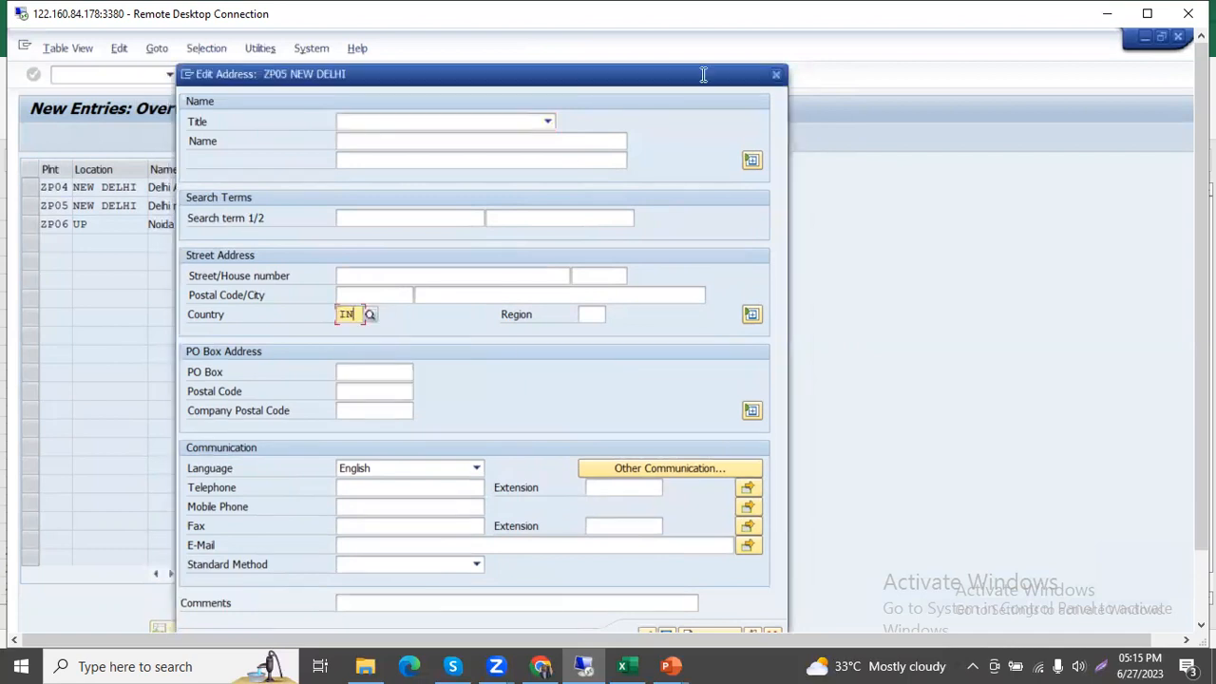
{"action": "left_click_drag", "start_coordinate": [704, 74], "coordinate": [696, 44]}
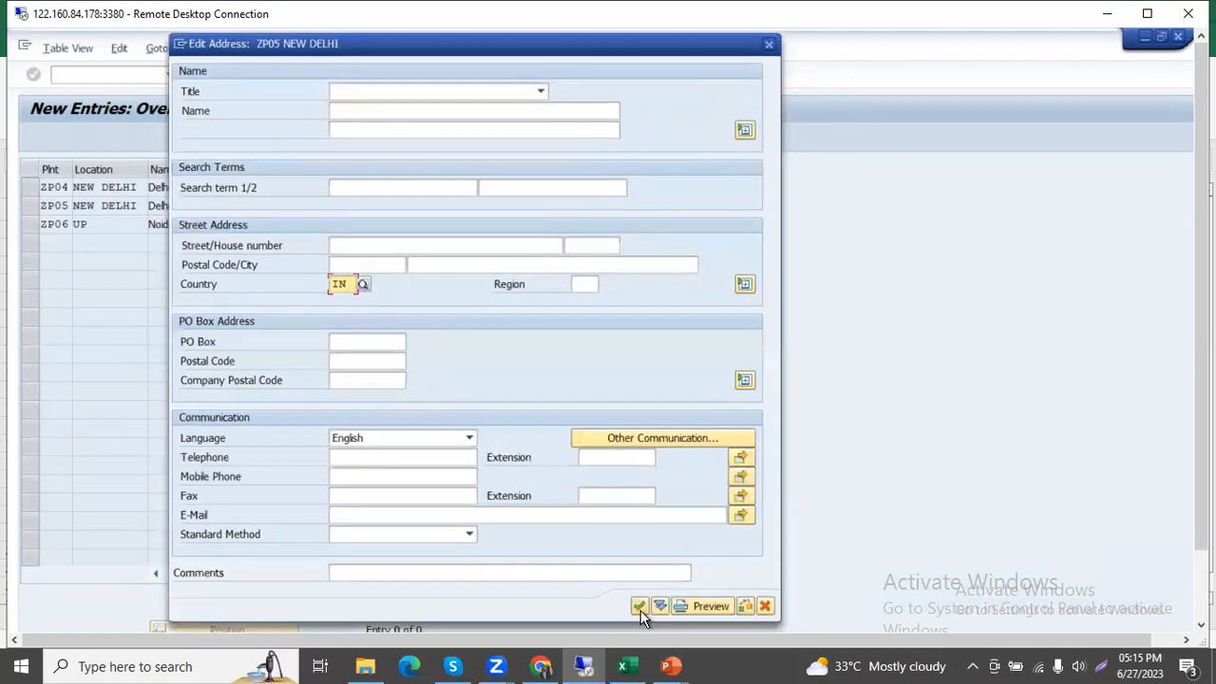
{"action": "left_click", "coordinate": [641, 610]}
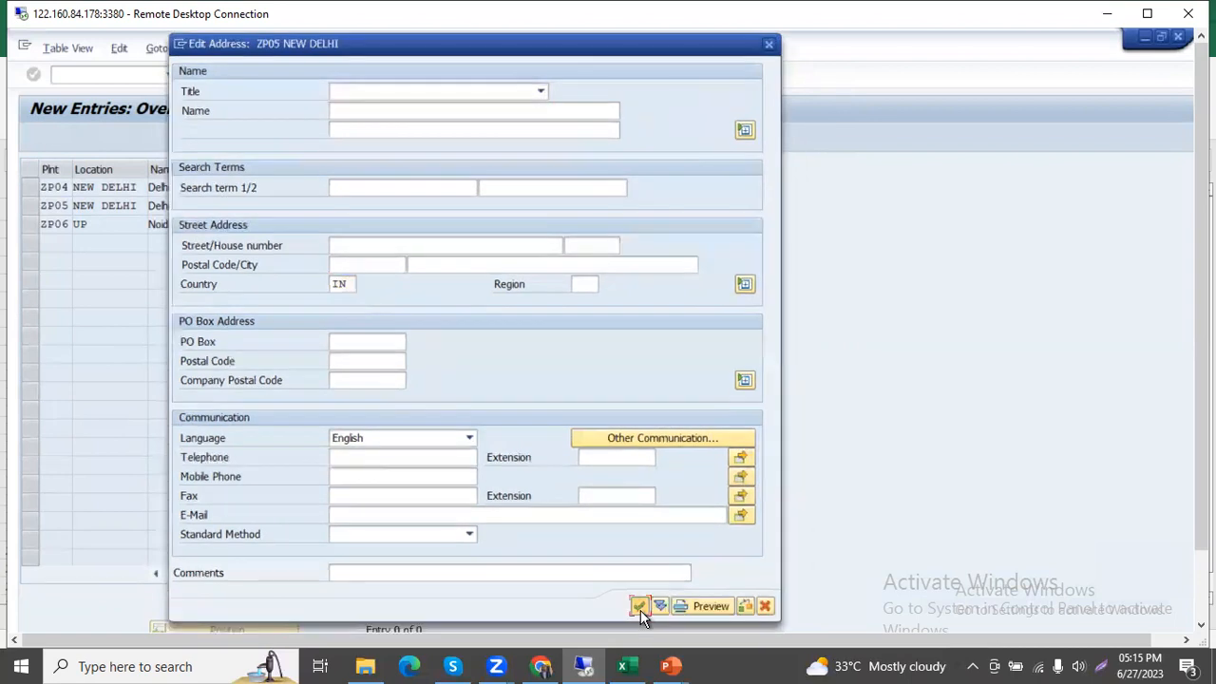
Set the country to IN in the ZP06 UP address, confirm it, and accept the proposed customizing request.
{"action": "left_click", "coordinate": [351, 284]}
{"action": "type", "text": "IN"}
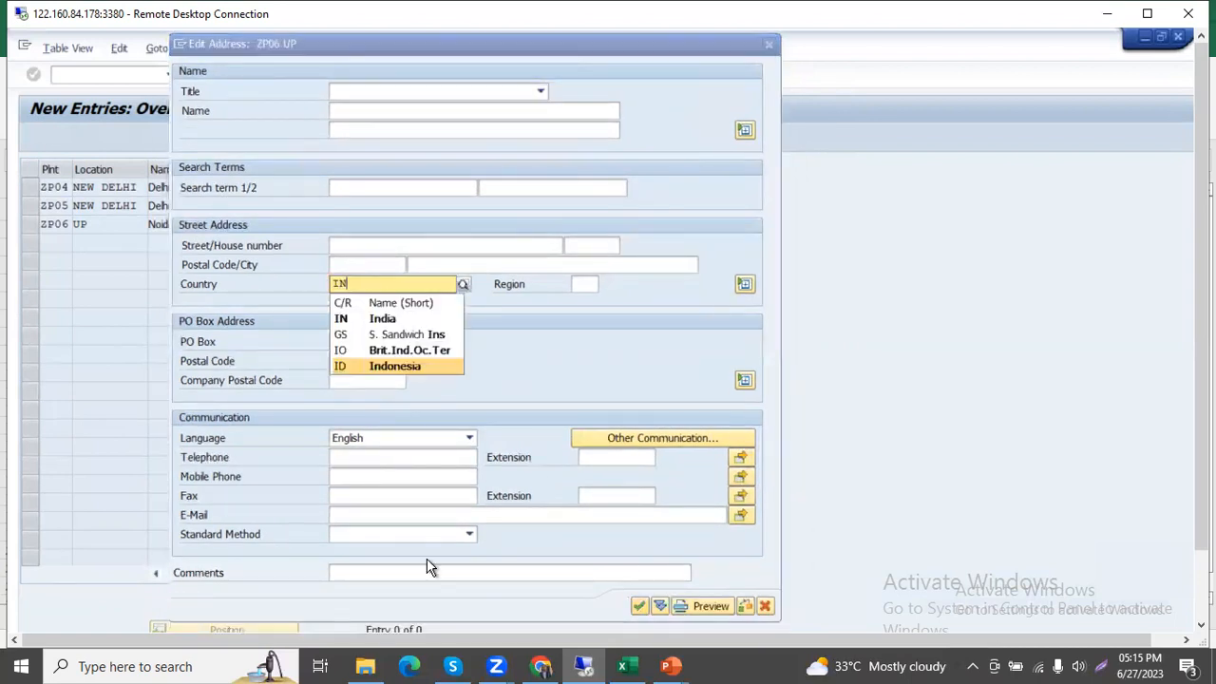
{"action": "left_click", "coordinate": [638, 606]}
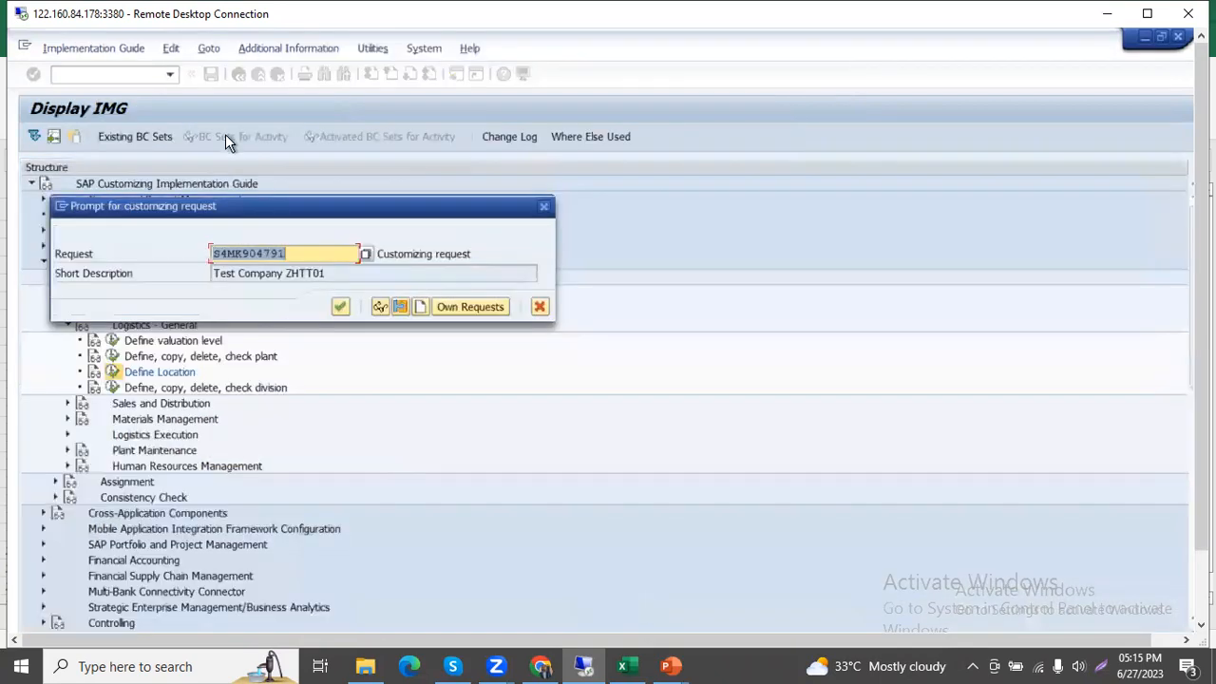
{"action": "left_click", "coordinate": [341, 302]}
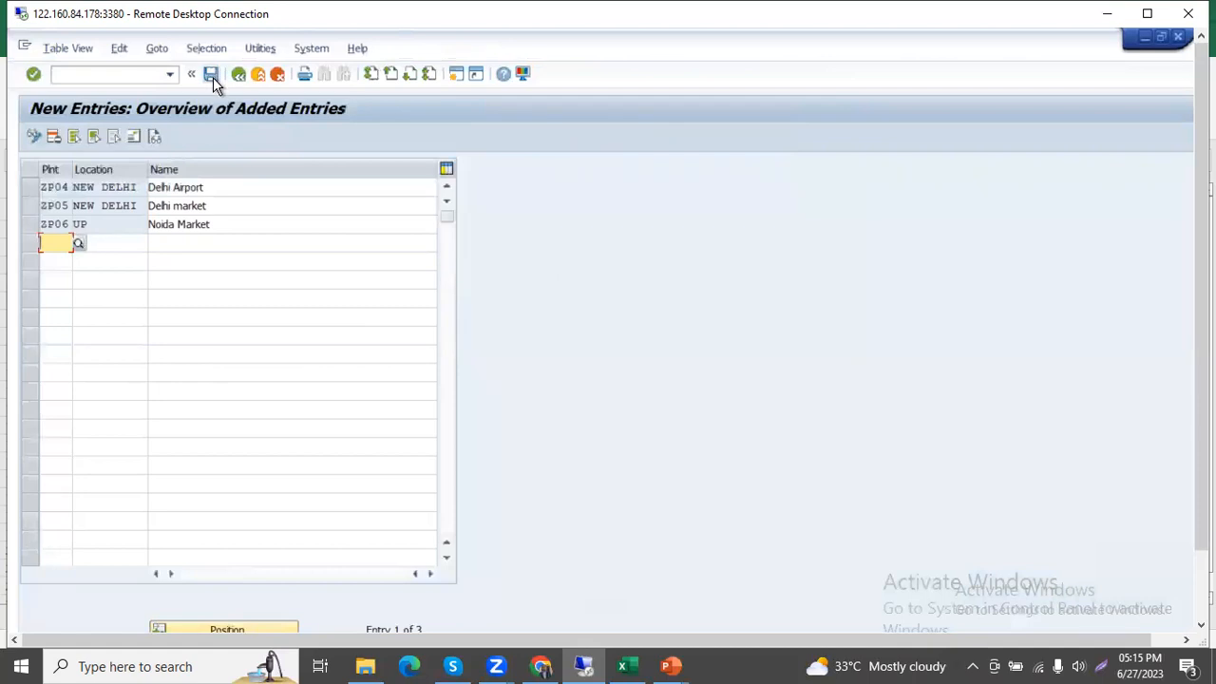
Return to the Locations overview and position the list at plant ZP04.
{"action": "left_click", "coordinate": [239, 76]}
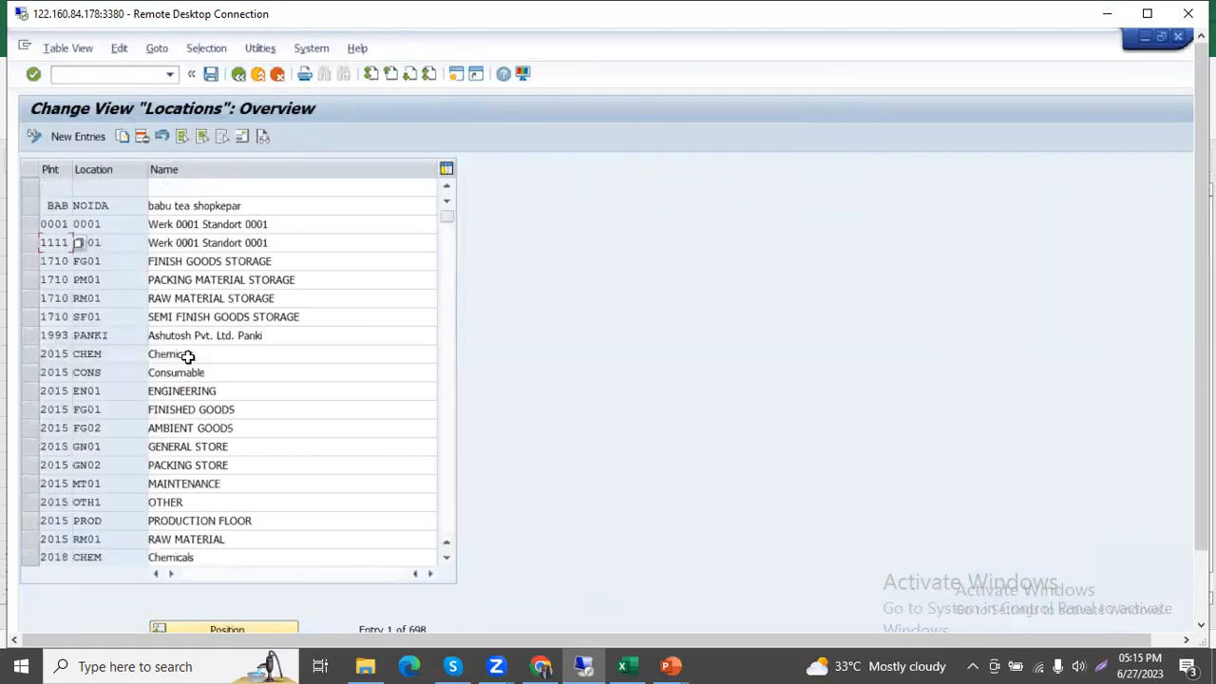
{"action": "left_click", "coordinate": [276, 632]}
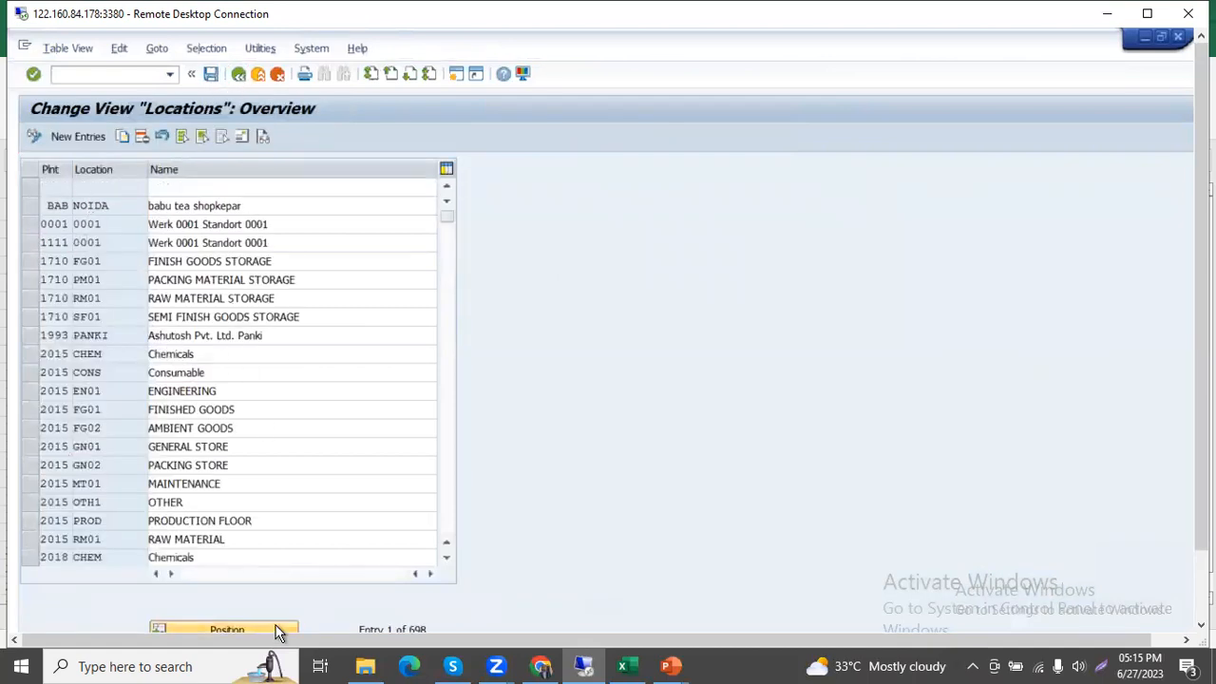
{"action": "type", "text": "zp04"}
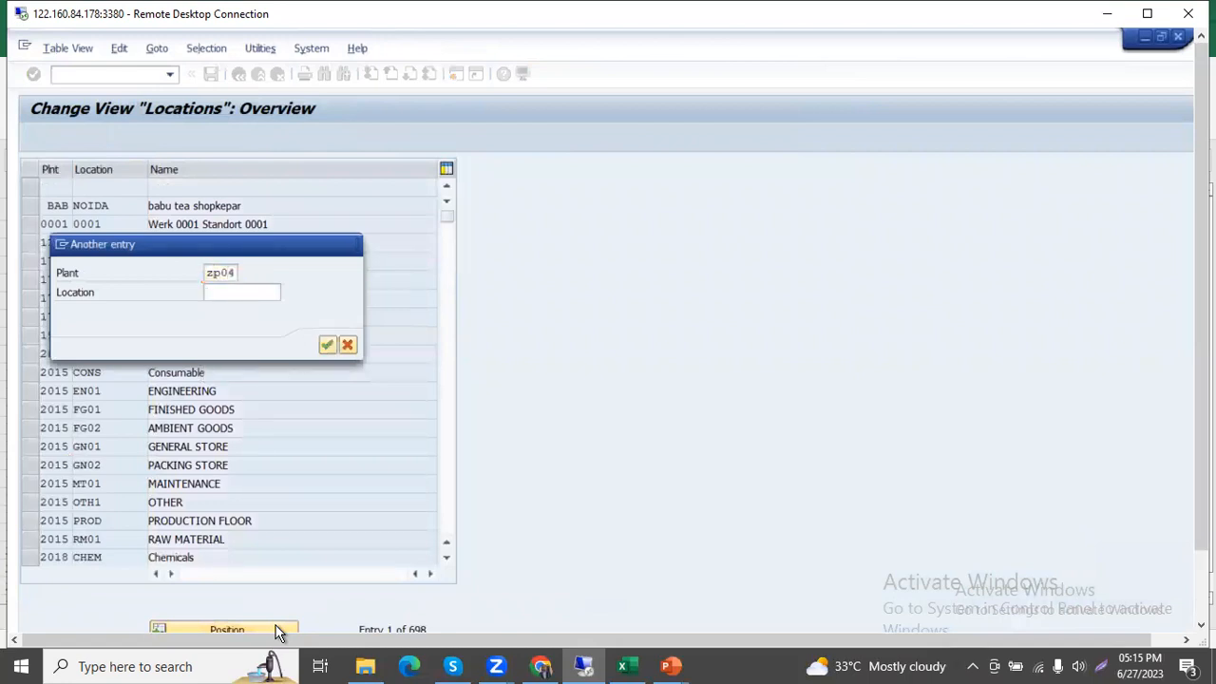
{"action": "key", "text": "Return"}
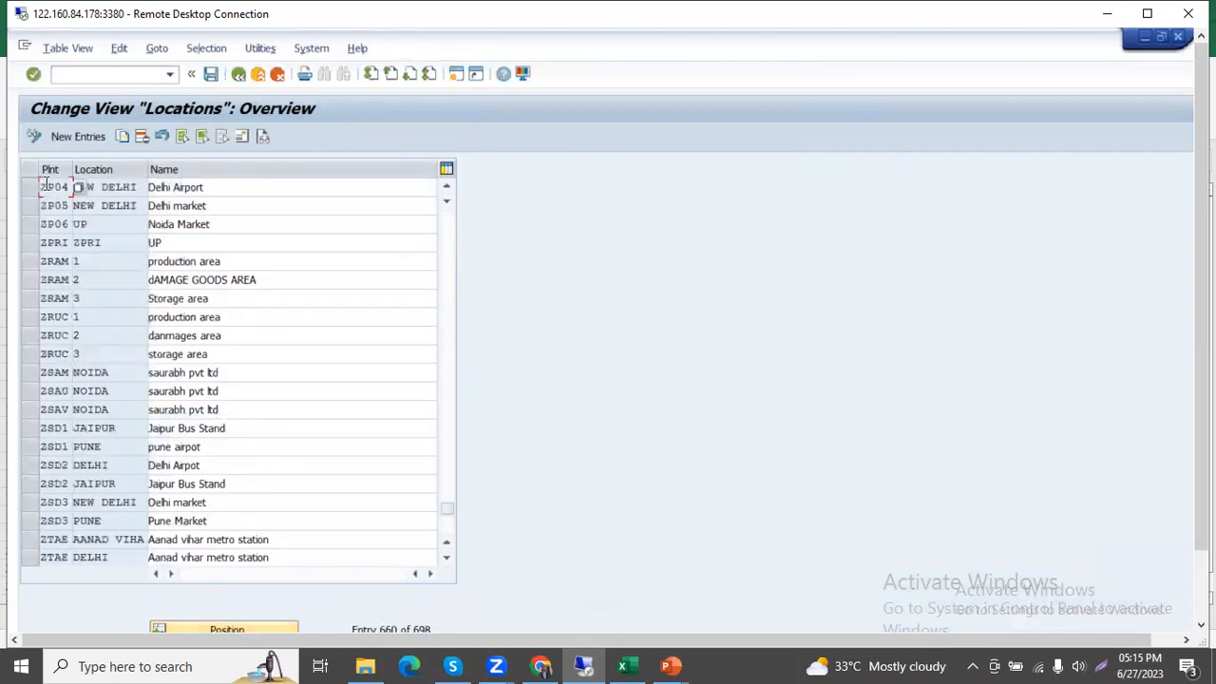
Examine the address details of the ZP04 New Delhi location, then close them and deselect the entry.
{"action": "left_click", "coordinate": [112, 188]}
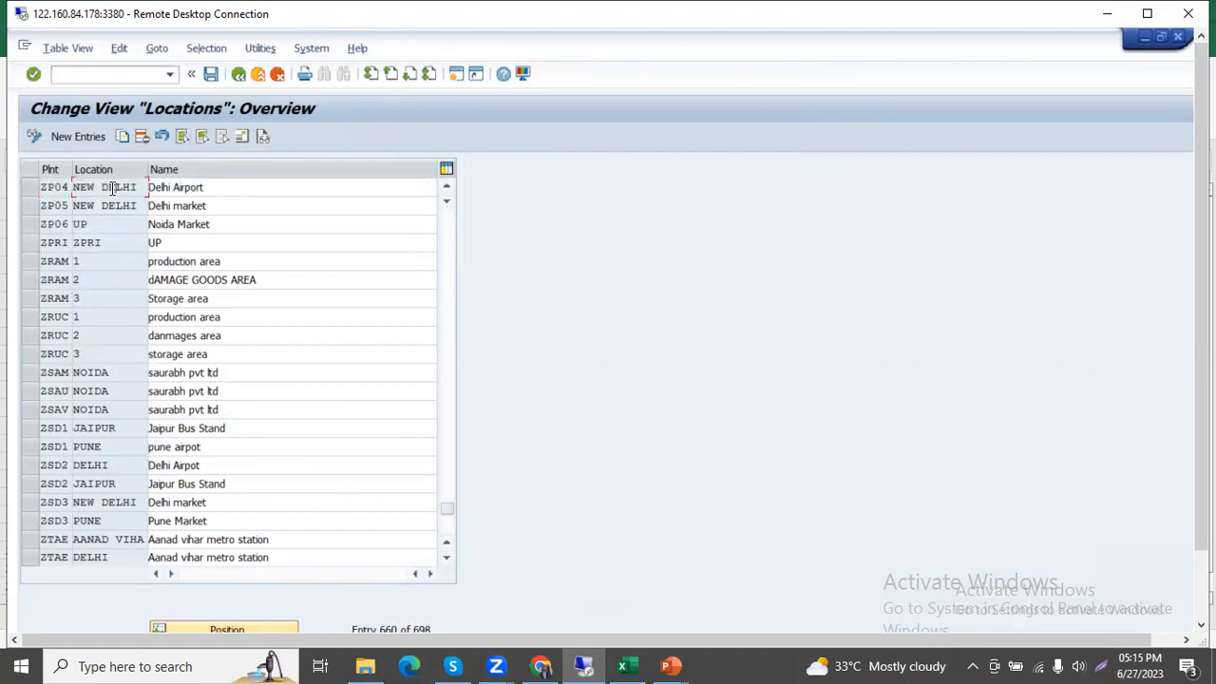
{"action": "left_click", "coordinate": [28, 187]}
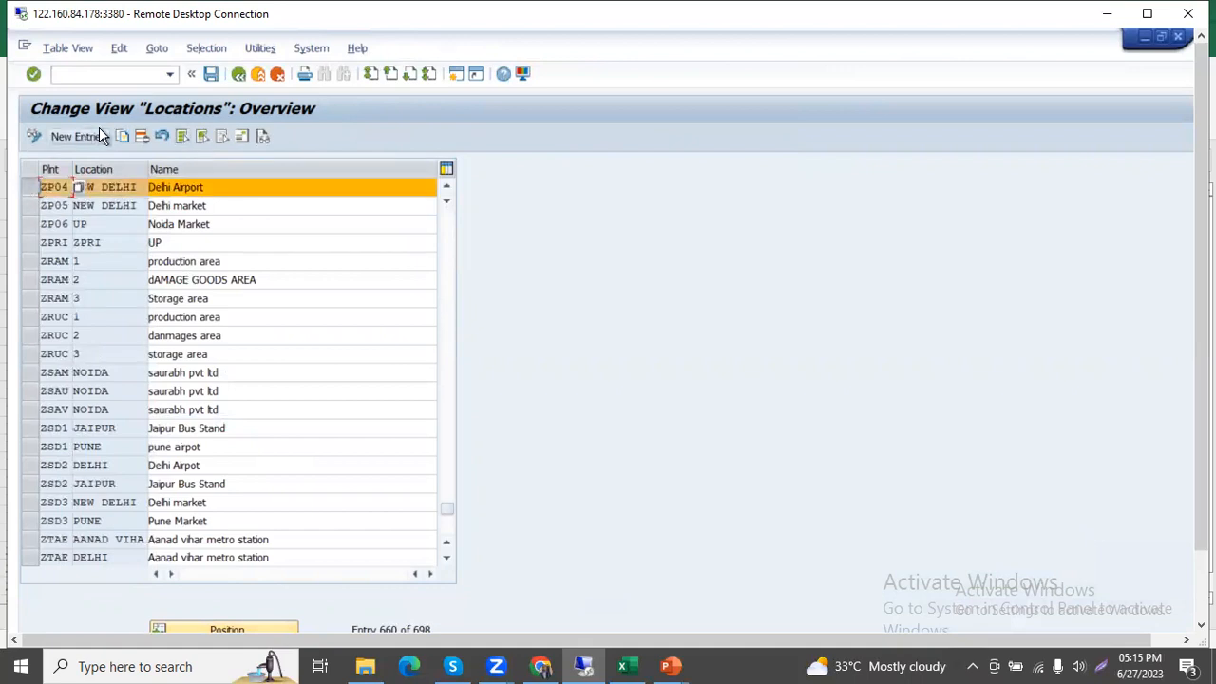
{"action": "left_click", "coordinate": [241, 138]}
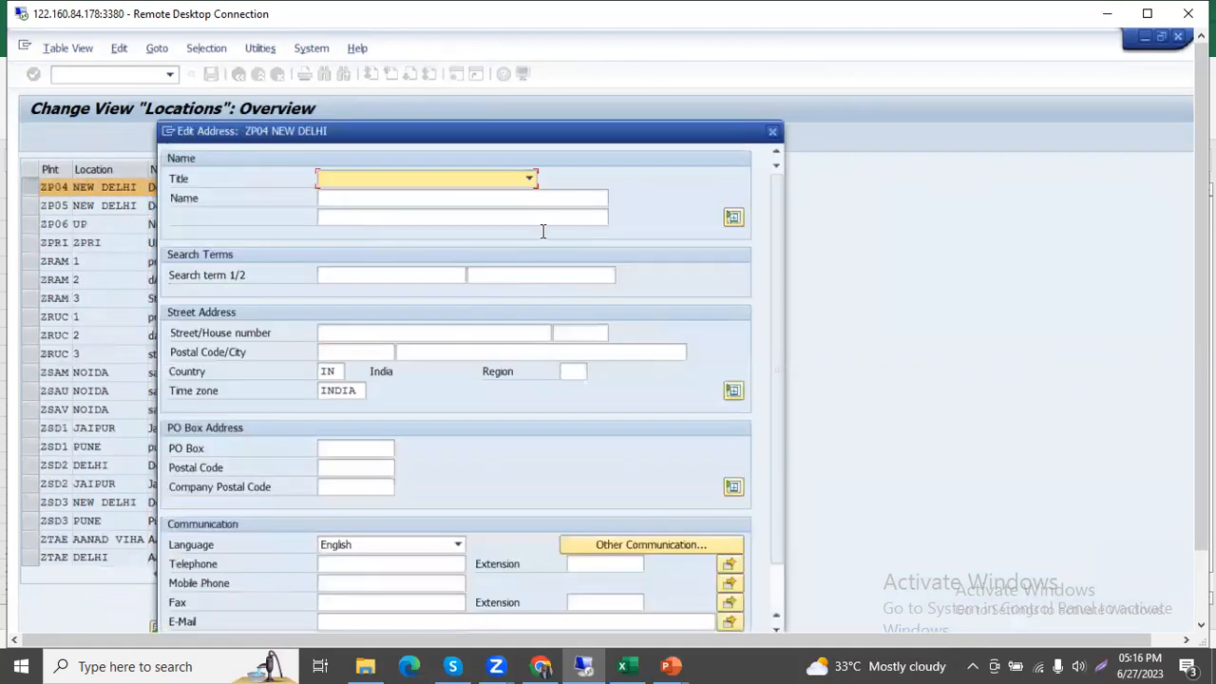
{"action": "left_click", "coordinate": [773, 134]}
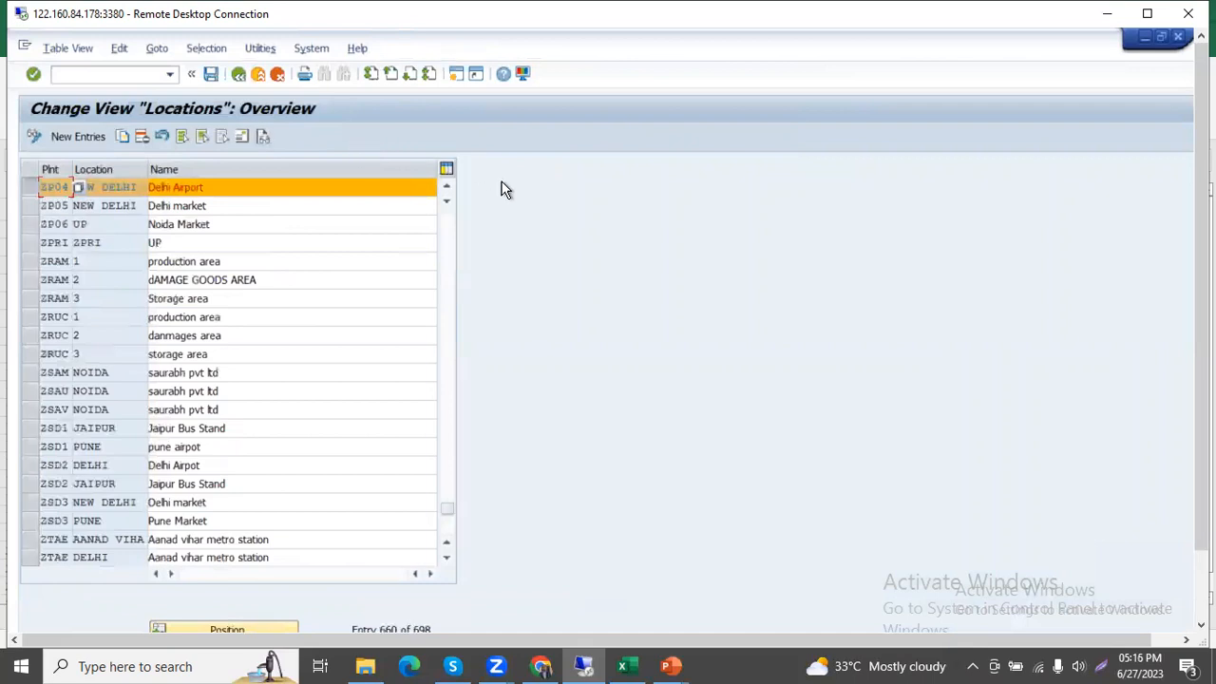
{"action": "left_click", "coordinate": [27, 187]}
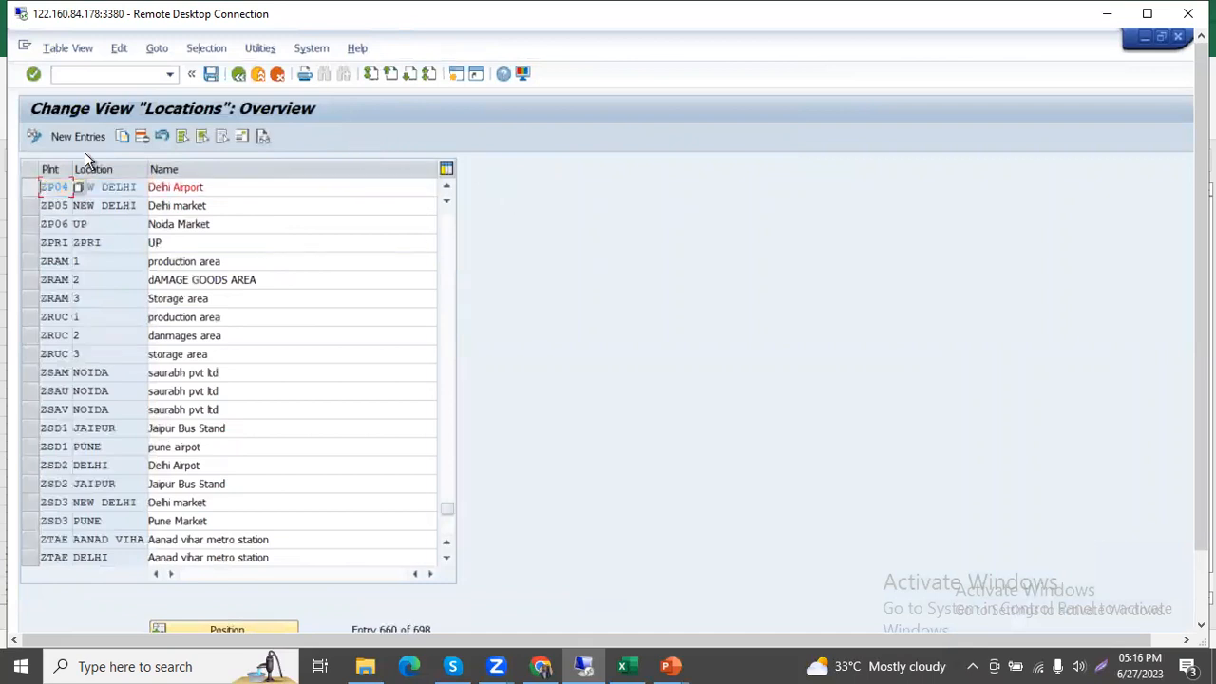
Leave the Define Location activity and expand the Assignment node under Enterprise Structure.
{"action": "left_click", "coordinate": [238, 75]}
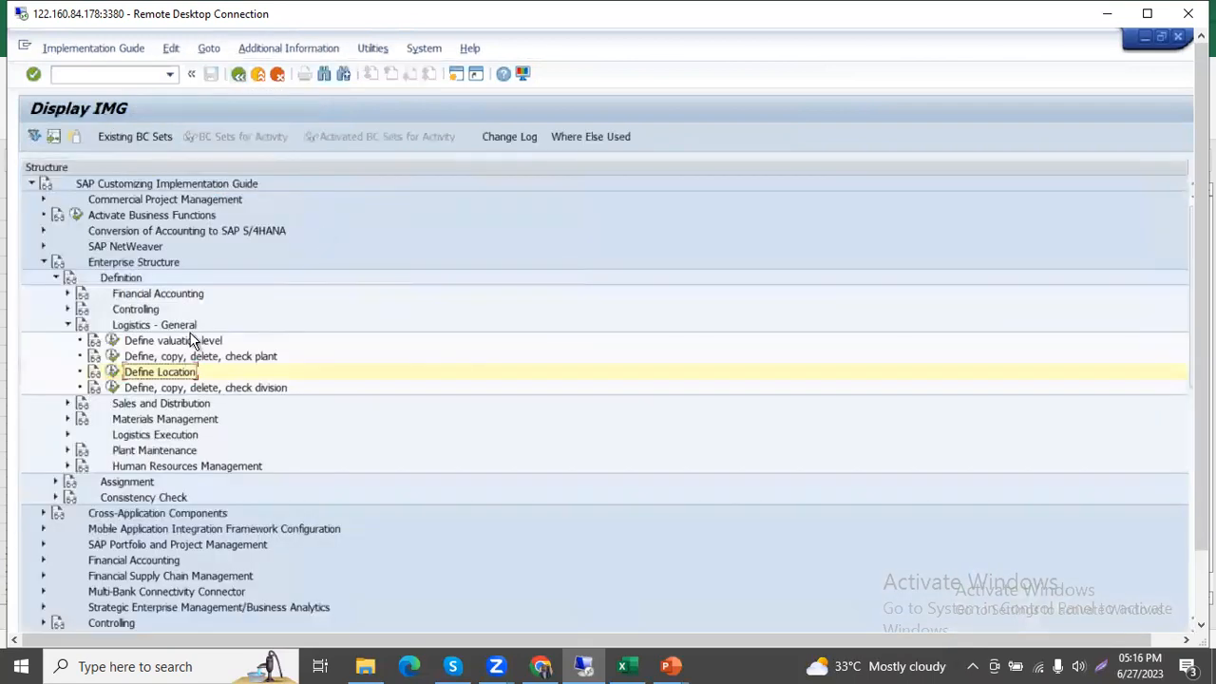
{"action": "scroll", "coordinate": [200, 344], "scroll_direction": "down", "scroll_amount": 2}
{"action": "scroll", "coordinate": [190, 340], "scroll_direction": "down", "scroll_amount": 3}
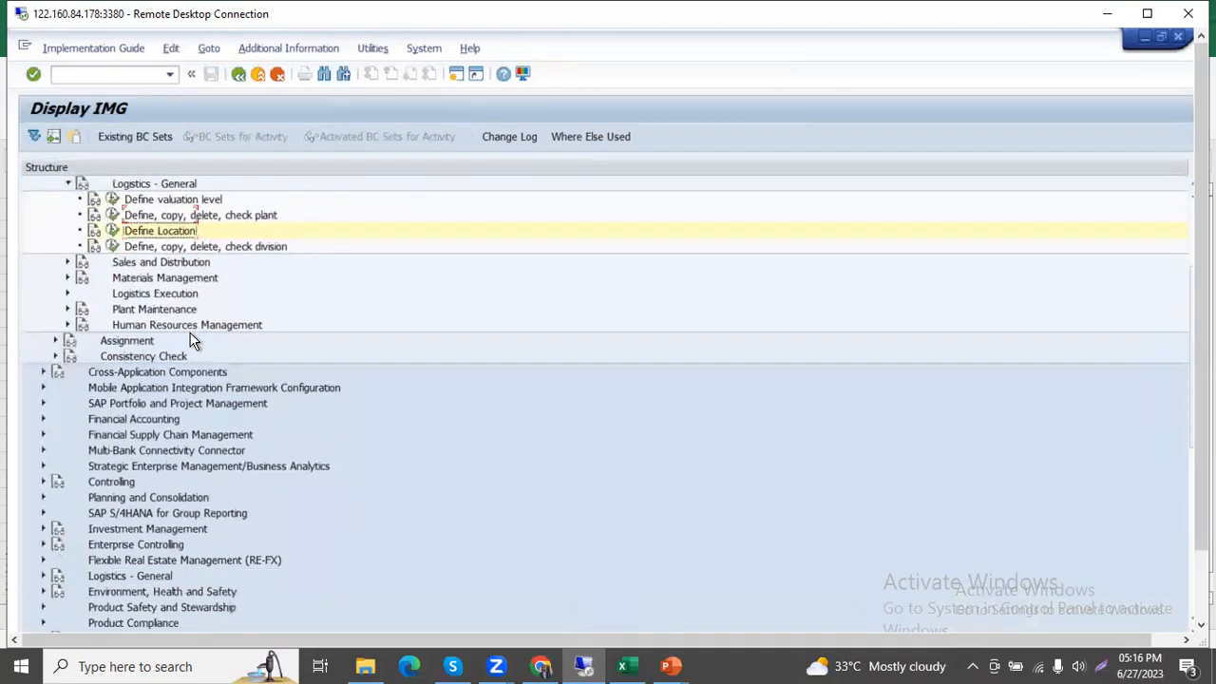
{"action": "left_click", "coordinate": [55, 246]}
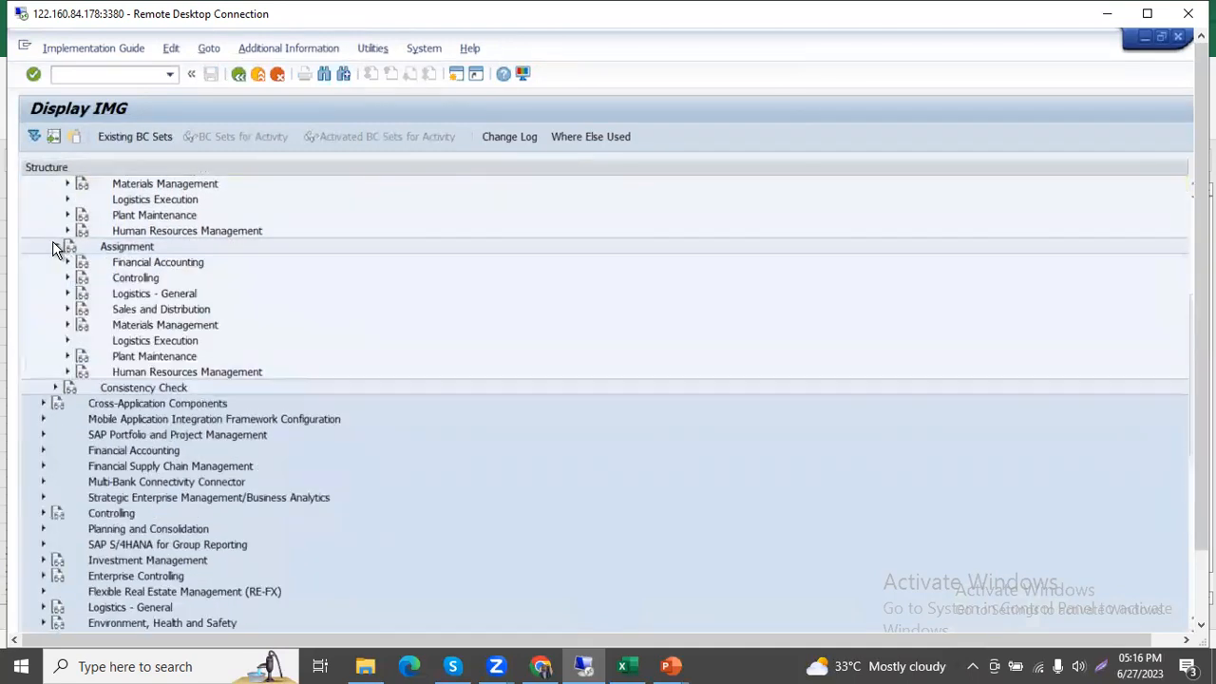
Open the Assign plant to company code activity under the Logistics - General assignment, acknowledge the lock notice, and return to the IMG structure.
{"action": "left_click", "coordinate": [67, 294]}
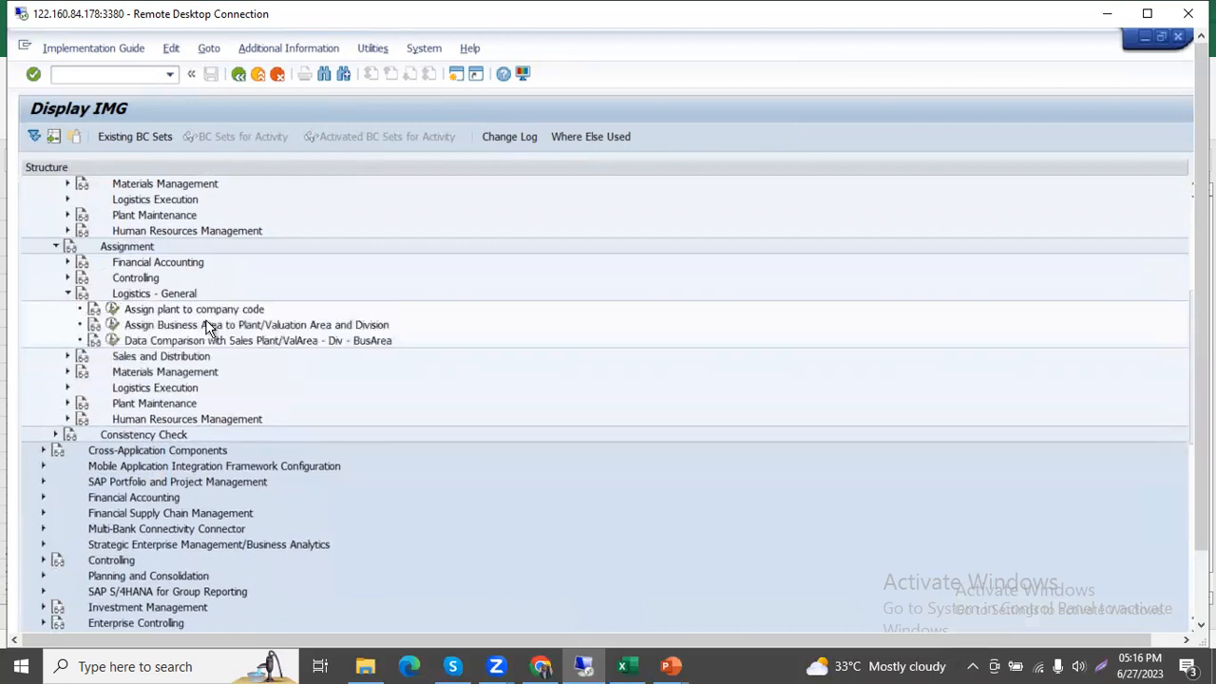
{"action": "left_click", "coordinate": [112, 309]}
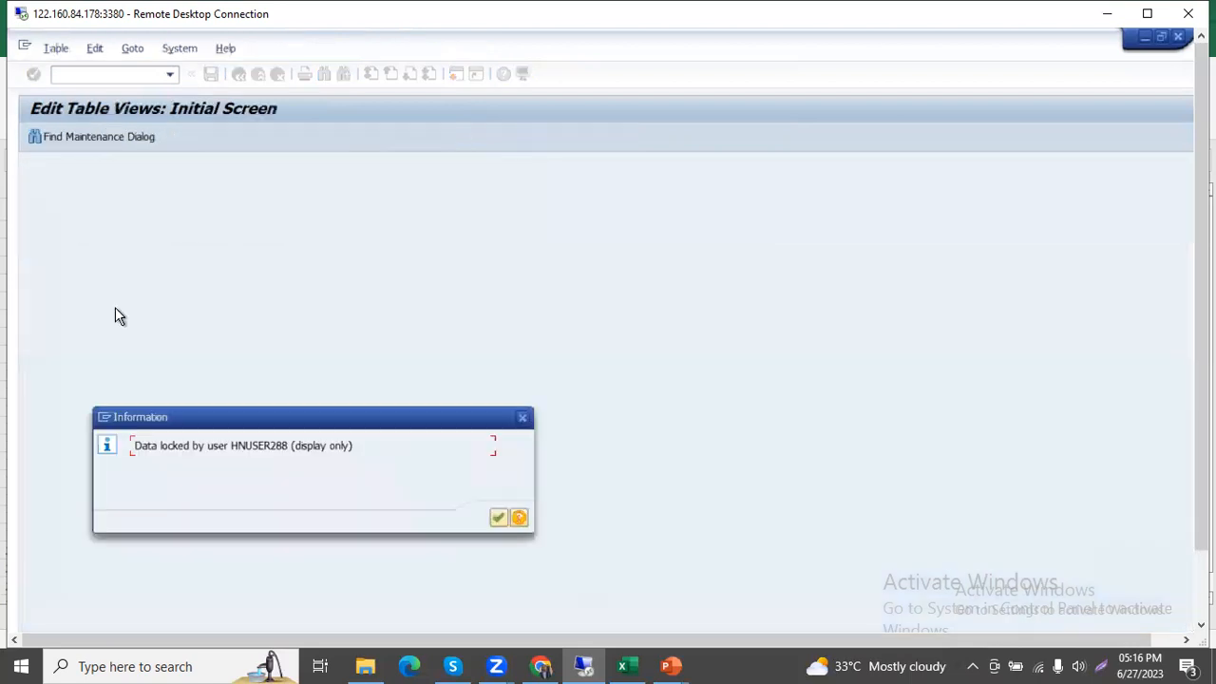
{"action": "left_click", "coordinate": [494, 519]}
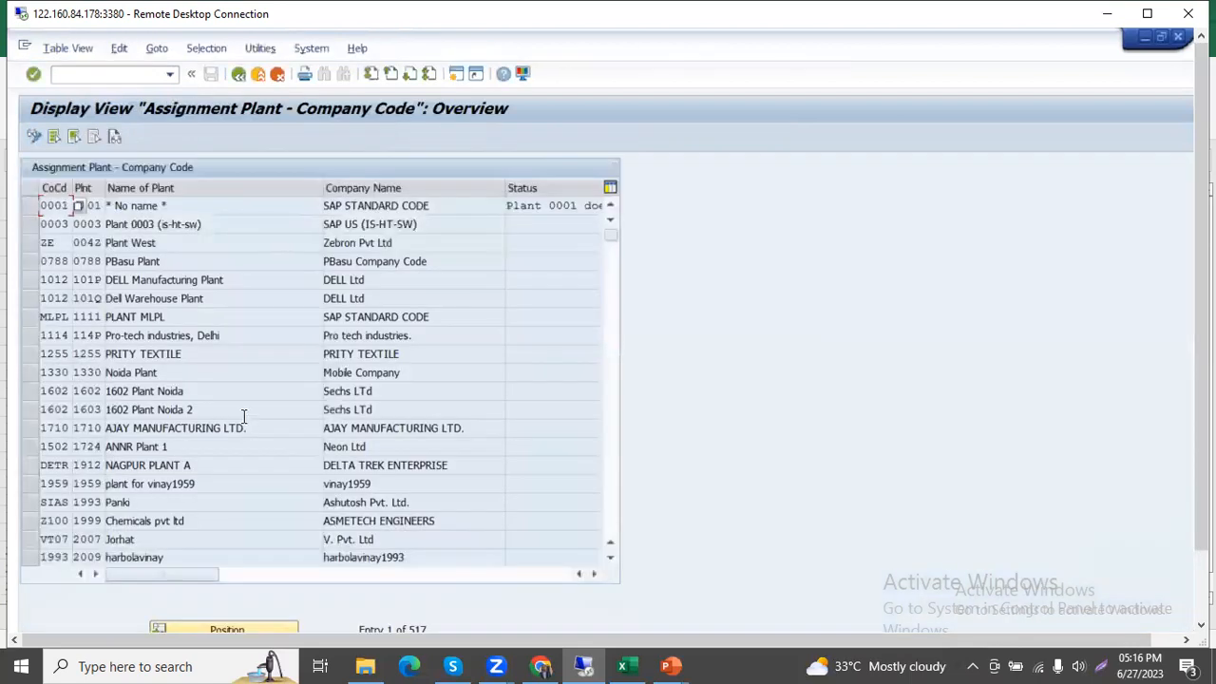
{"action": "left_click", "coordinate": [239, 74]}
Switch to the PowerPoint slide show and review the Enterprise Structure slides, from plant and location definition through company code assignment to the organization diagram.
{"action": "key", "text": "alt+Tab"}
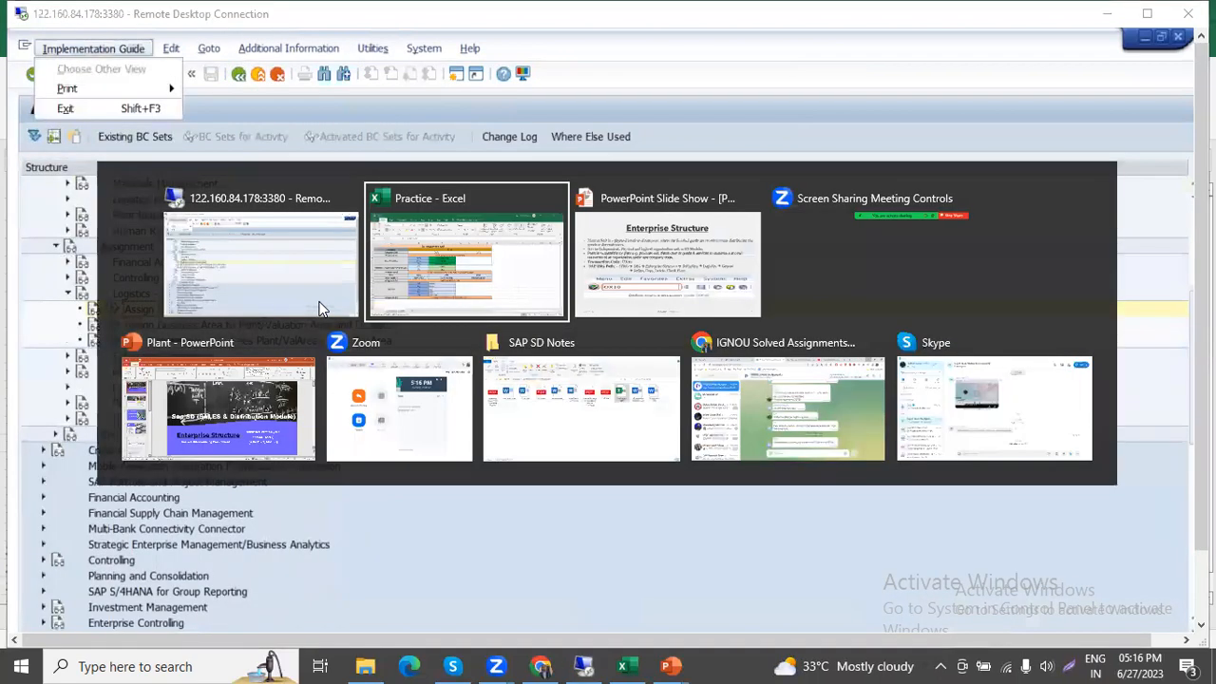
{"action": "key", "text": "alt+Tab"}
{"action": "key", "text": "alt+Tab"}
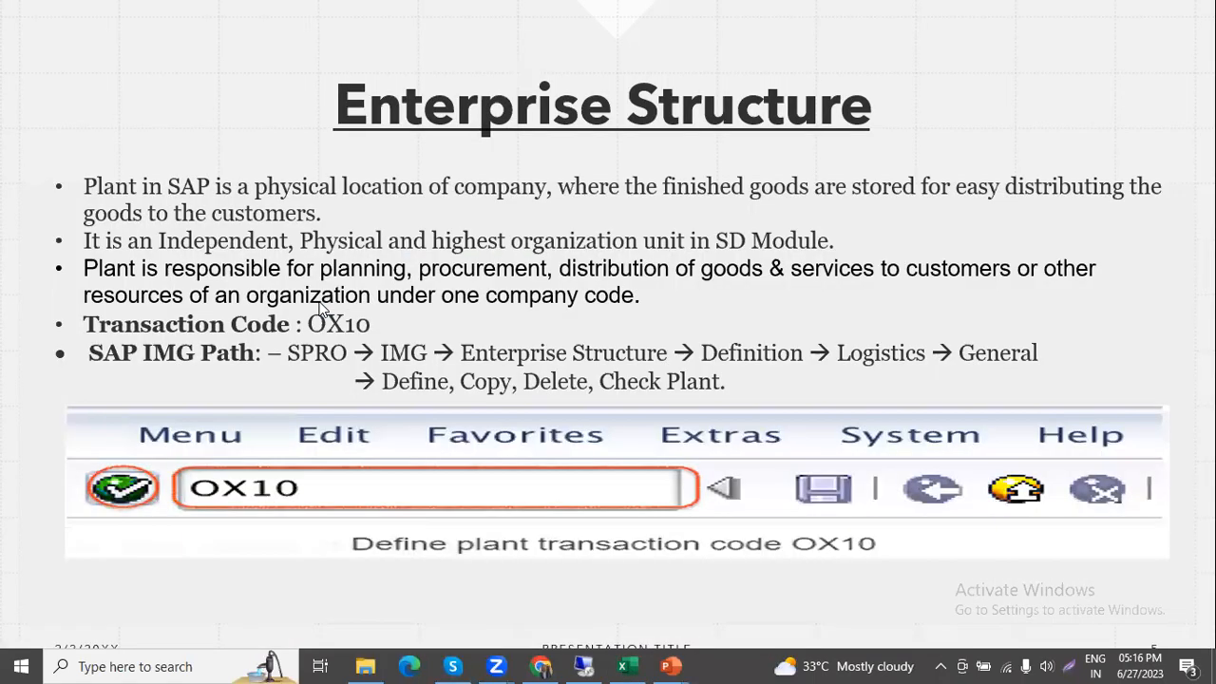
{"action": "left_click", "coordinate": [719, 400]}
{"action": "left_click", "coordinate": [719, 400]}
{"action": "left_click", "coordinate": [719, 400]}
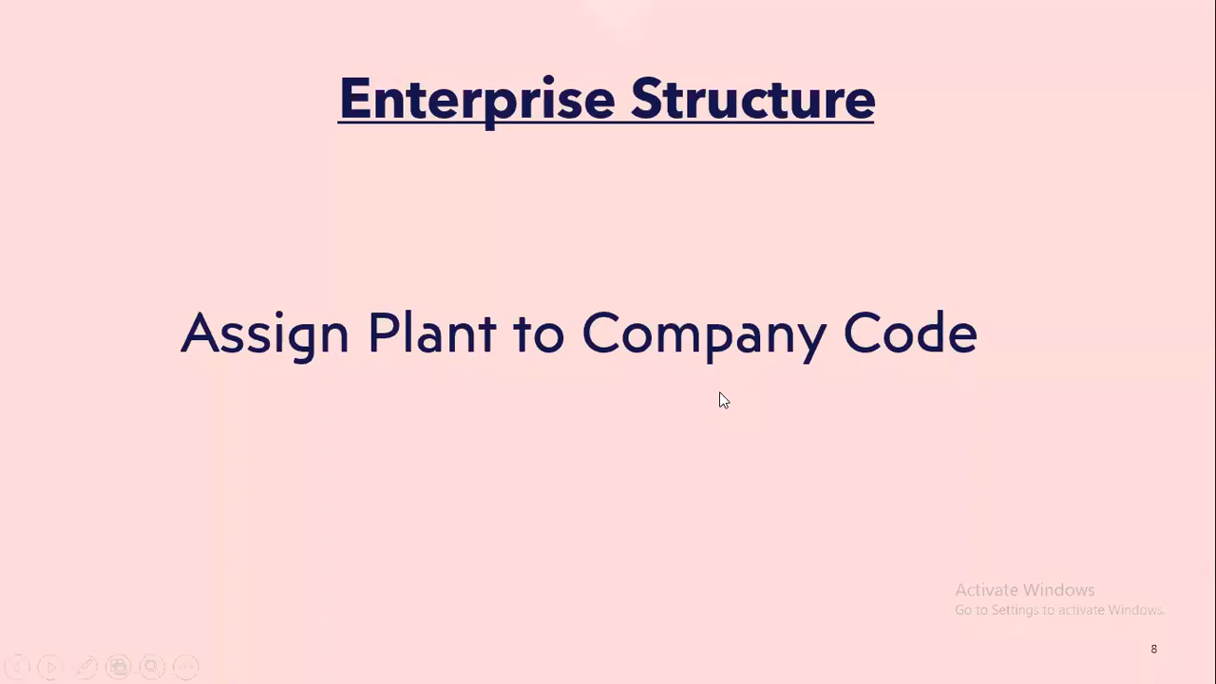
{"action": "key", "text": "Left"}
{"action": "key", "text": "Left"}
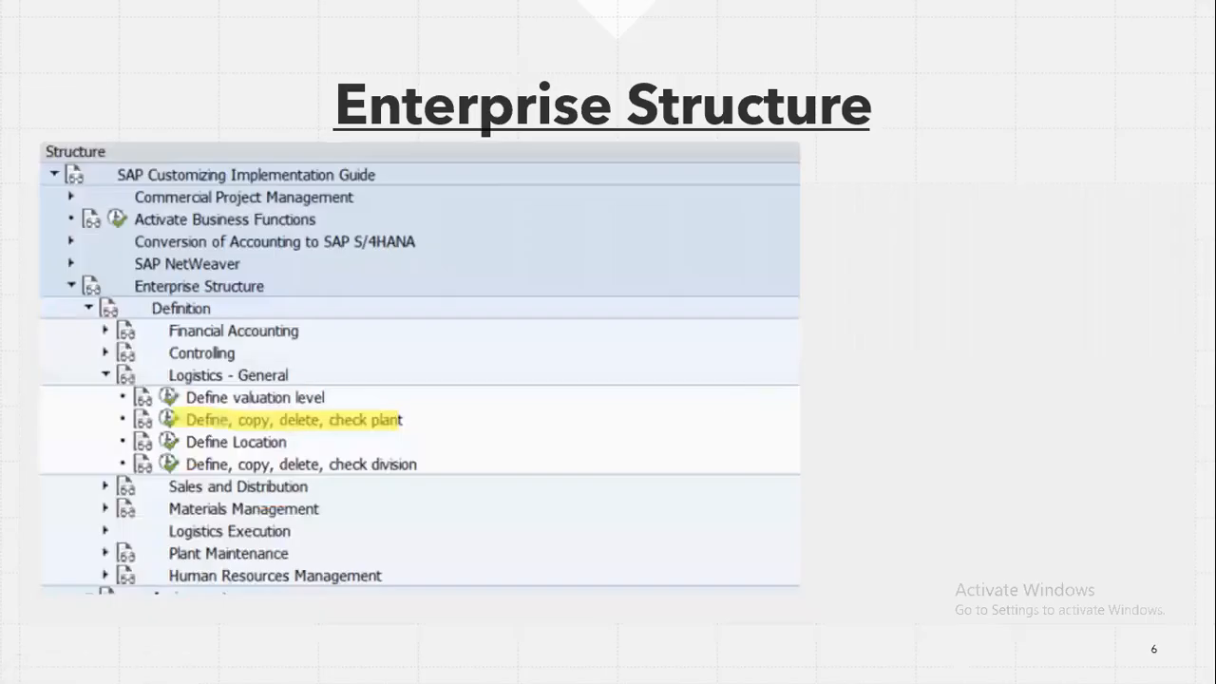
{"action": "key", "text": "Right"}
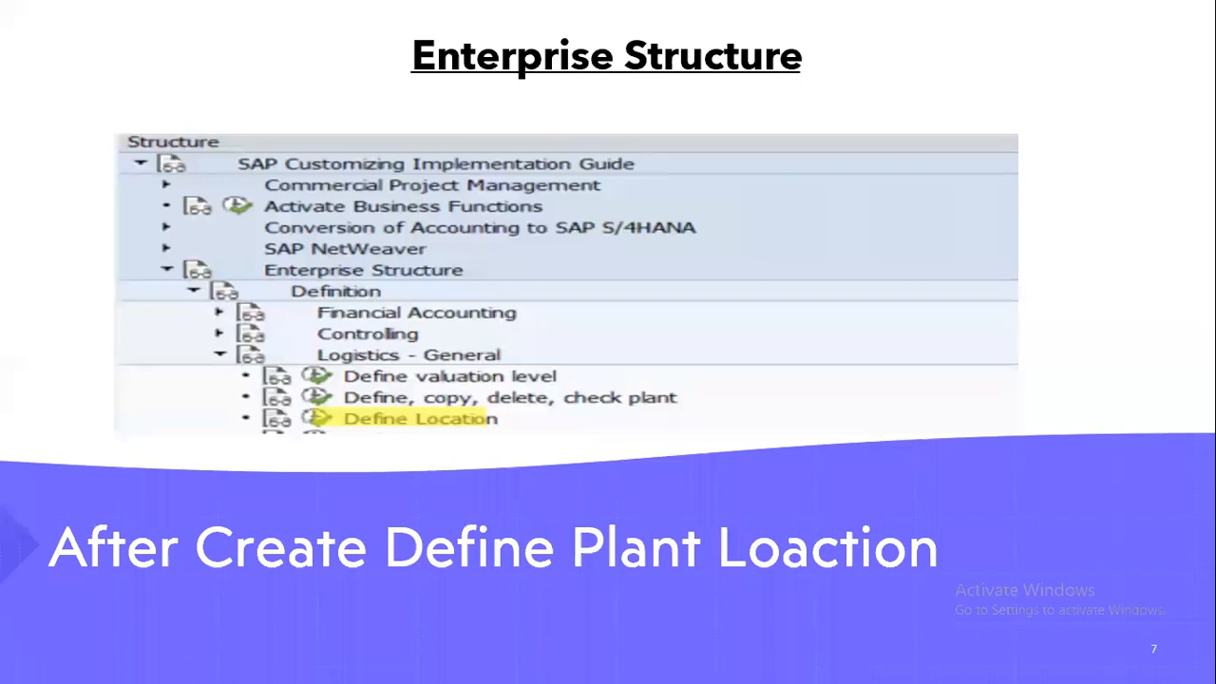
{"action": "key", "text": "Right"}
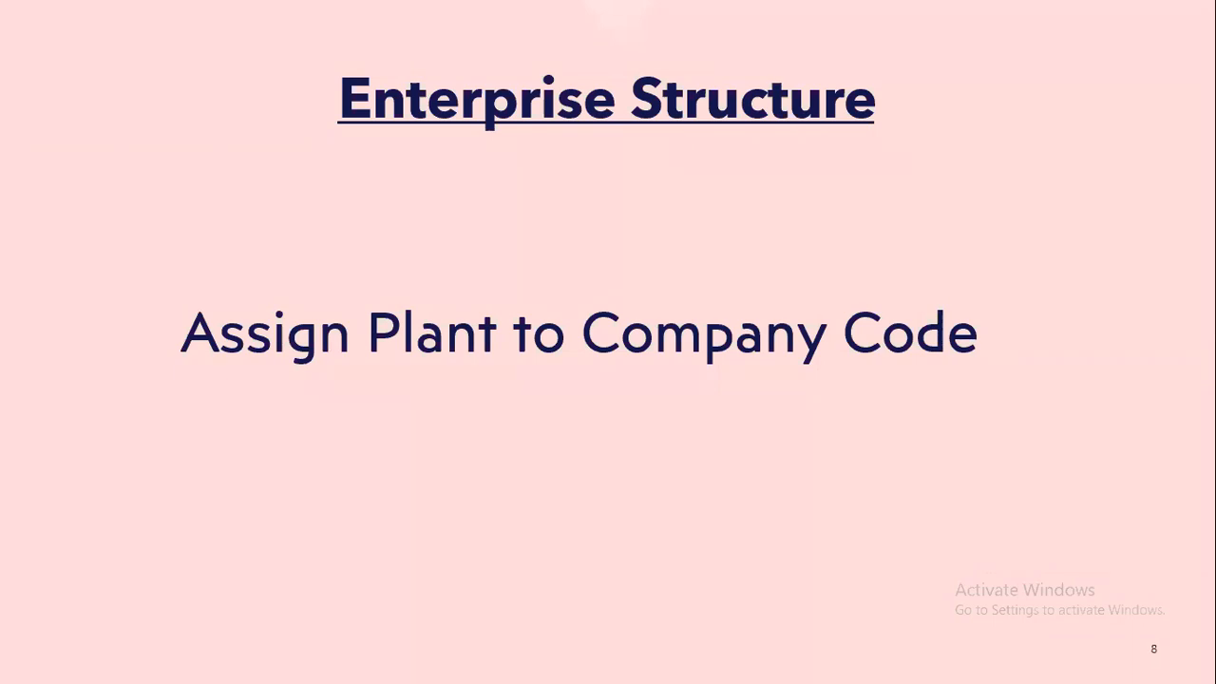
{"action": "key", "text": "Right"}
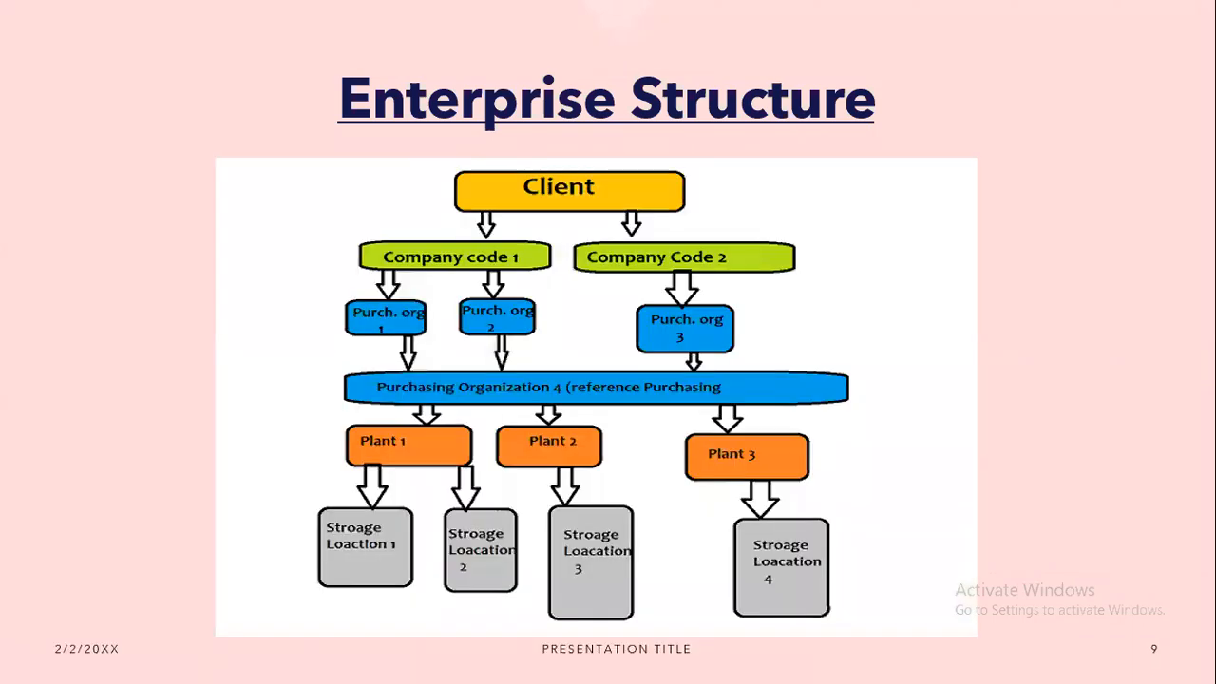
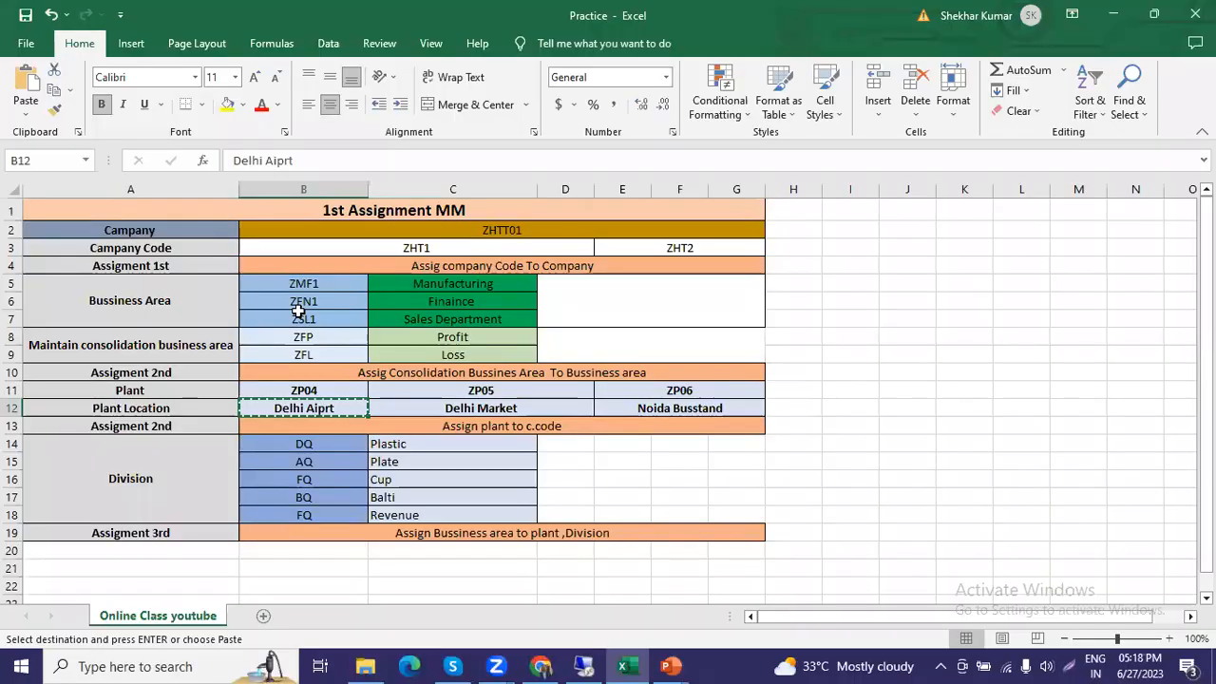
Copy the five division codes and names from the Practice workbook into new entries of the SAP Divisions view.
{"action": "left_click_drag", "start_coordinate": [304, 444], "coordinate": [428, 512]}
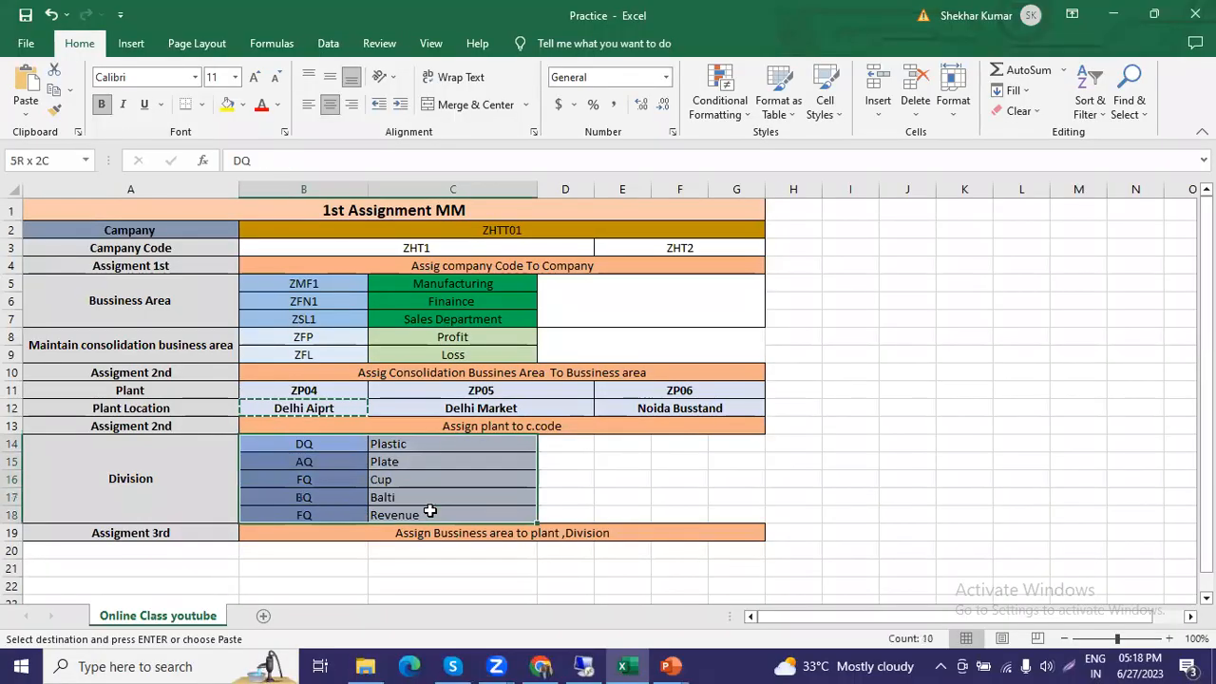
{"action": "key", "text": "ctrl+c"}
{"action": "key", "text": "alt+Tab"}
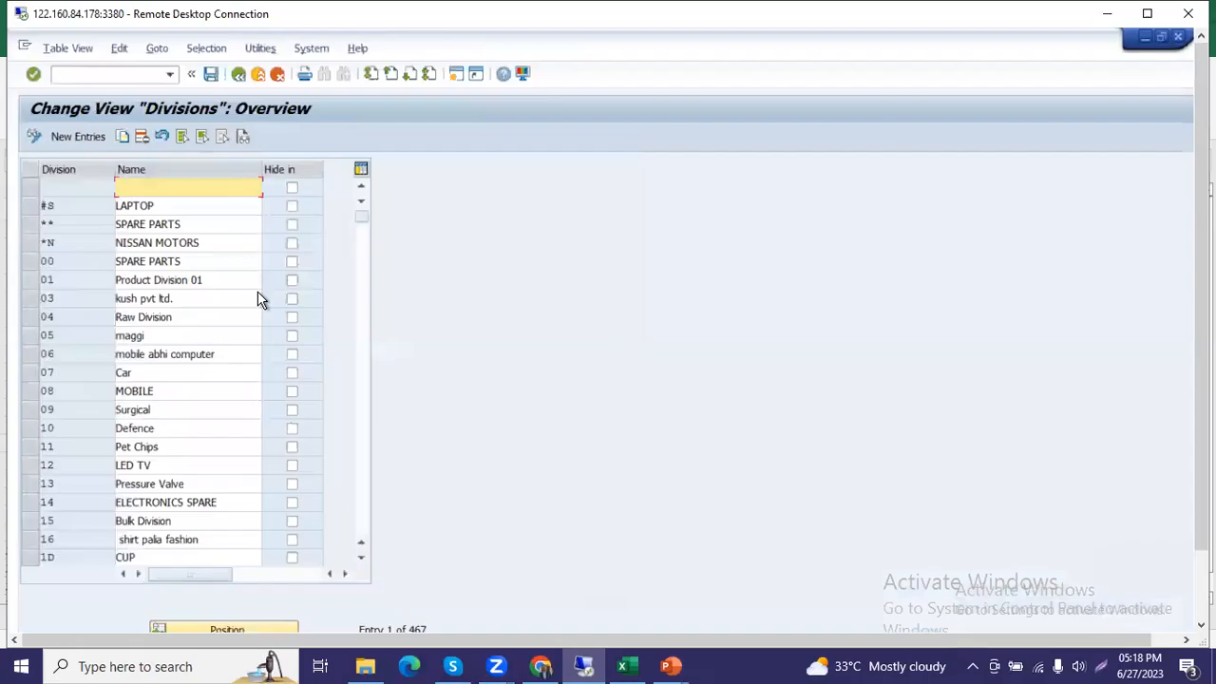
{"action": "left_click", "coordinate": [76, 137]}
{"action": "key", "text": "ctrl+v"}
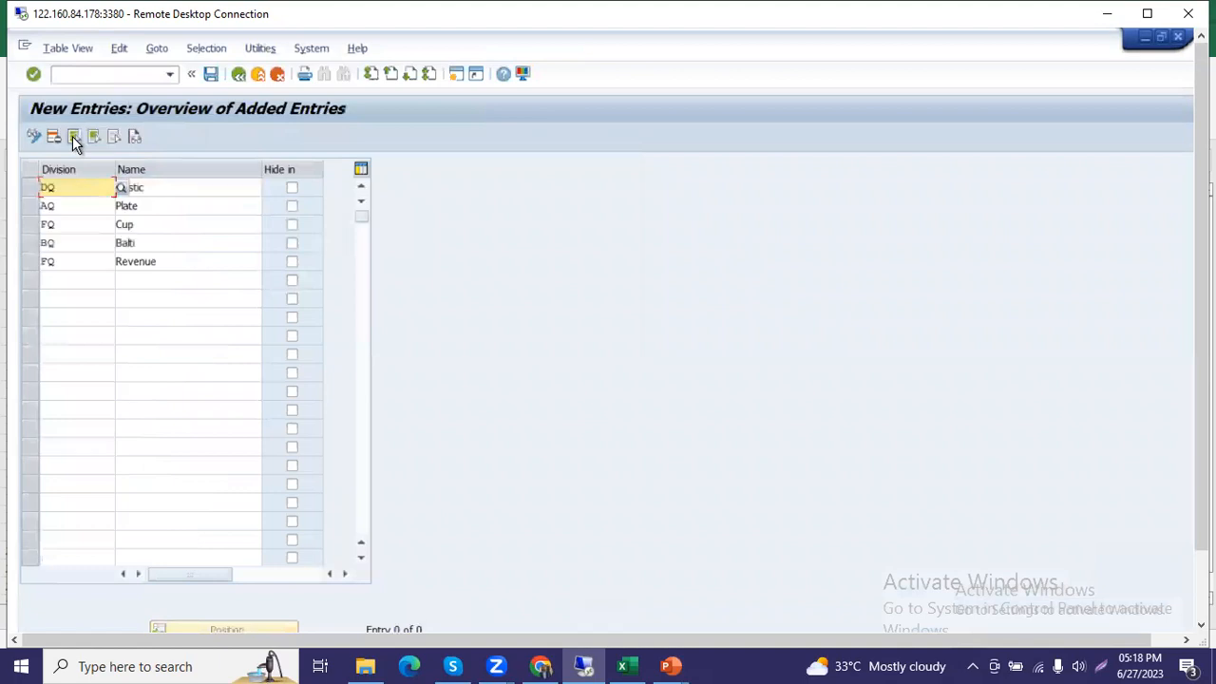
{"action": "key", "text": "Return"}
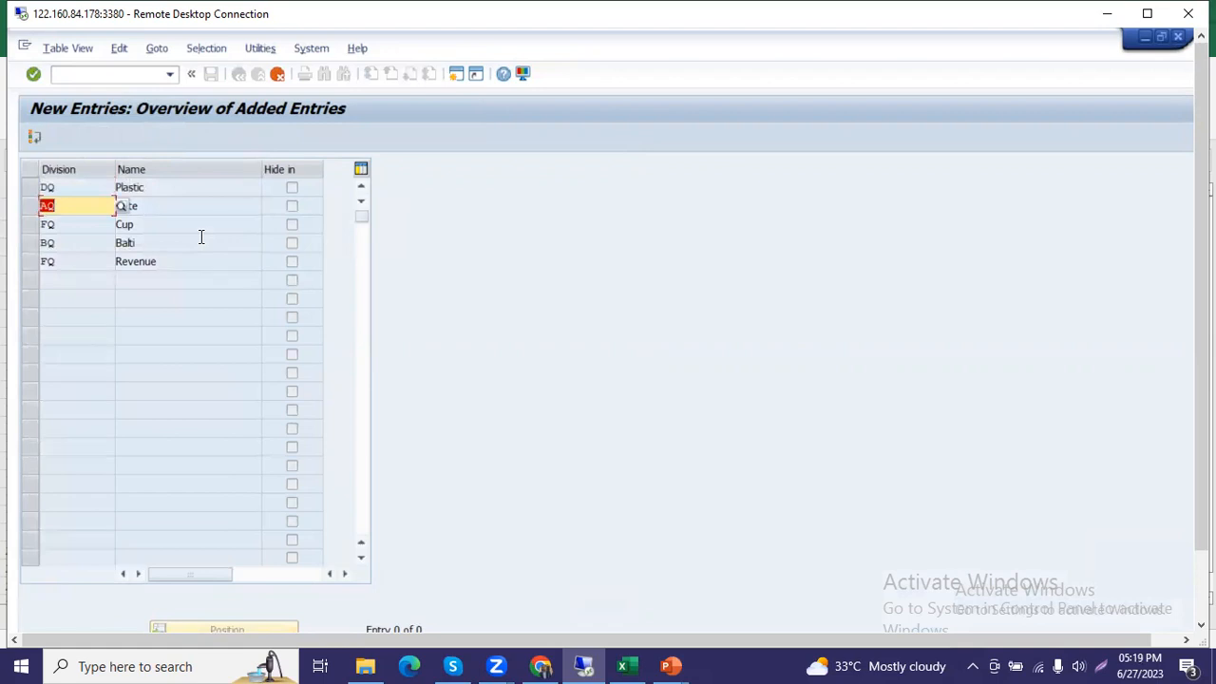
Change the division code of Plate to MQ and of Revenue to KQ in the new entries.
{"action": "type", "text": "MQ"}
{"action": "key", "text": "Return"}
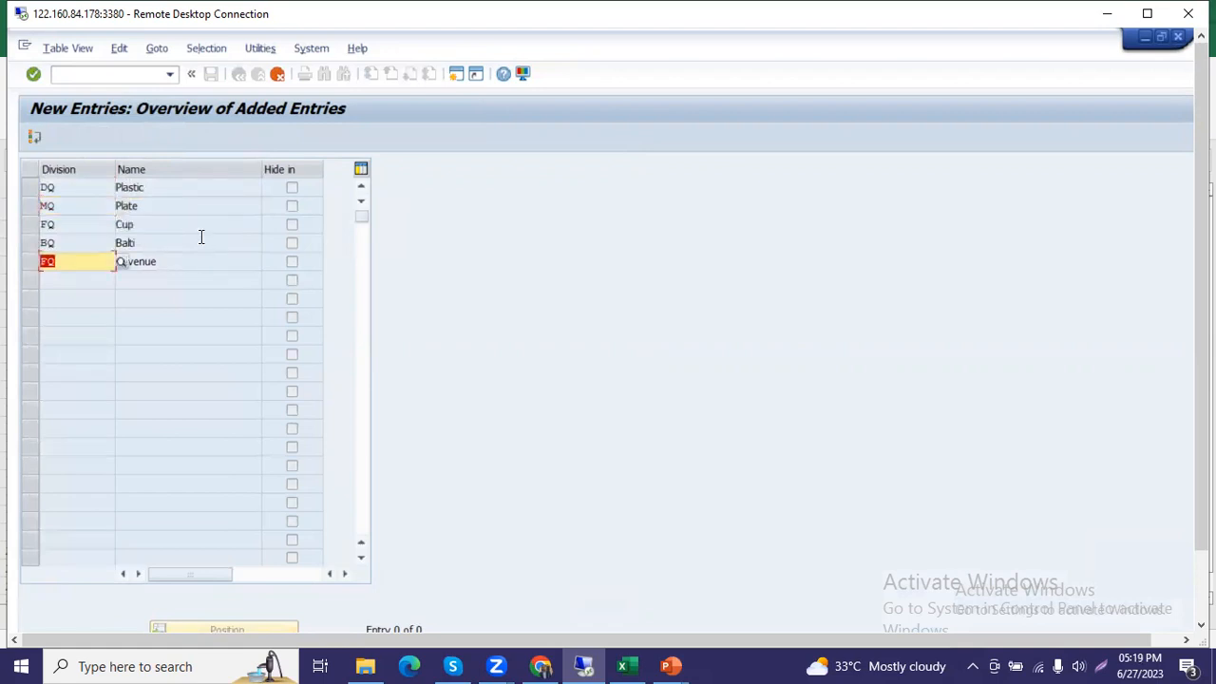
{"action": "type", "text": "RQ"}
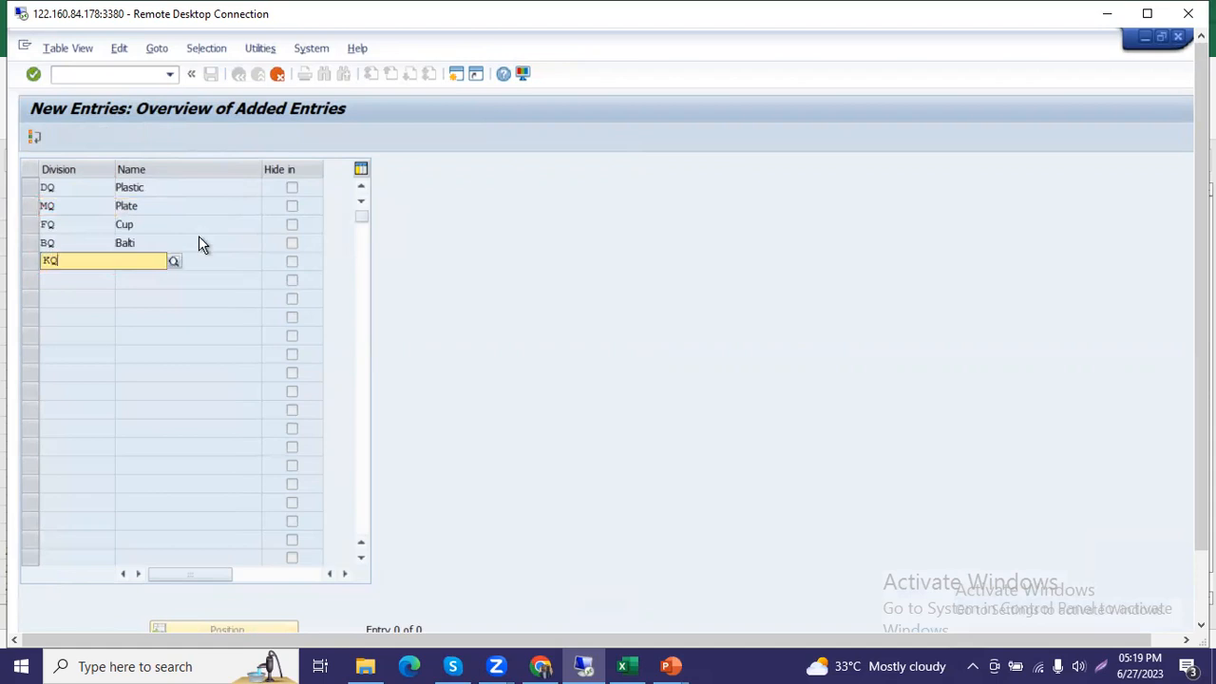
{"action": "key", "text": "Return"}
Switch to the Practice workbook, set the Plate division code to MQ and the Revenue code to KQ, and save the workbook.
{"action": "key", "text": "alt+Tab"}
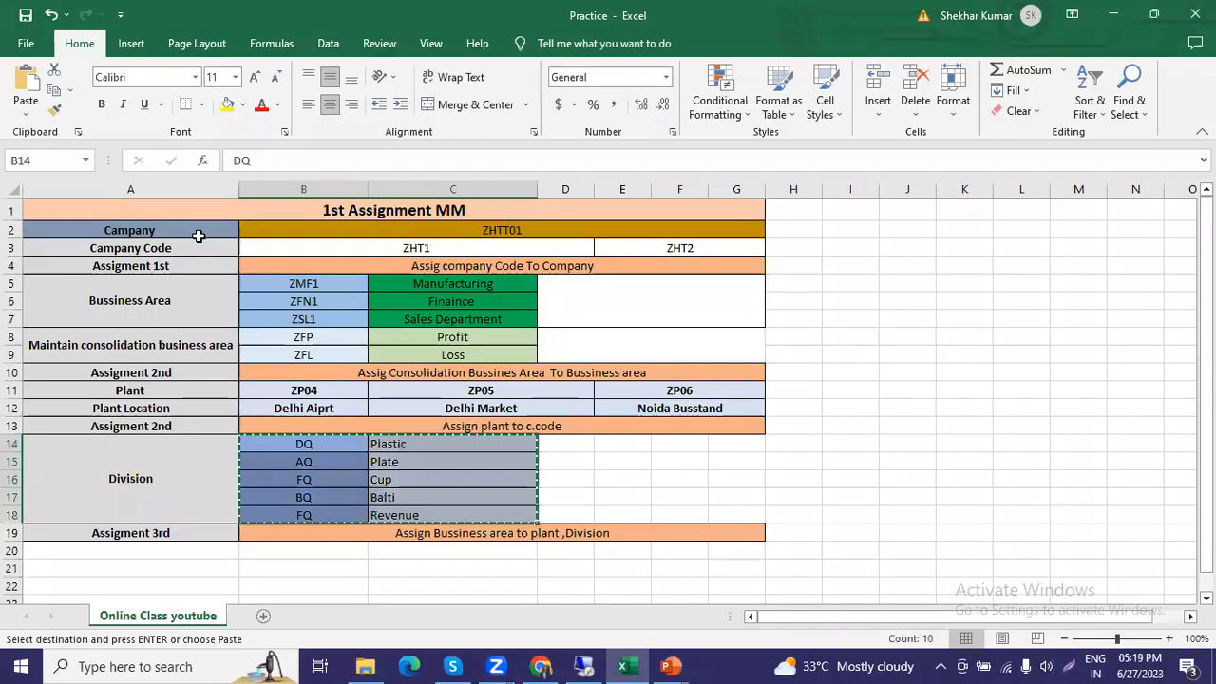
{"action": "left_click", "coordinate": [320, 462]}
{"action": "type", "text": "MQ"}
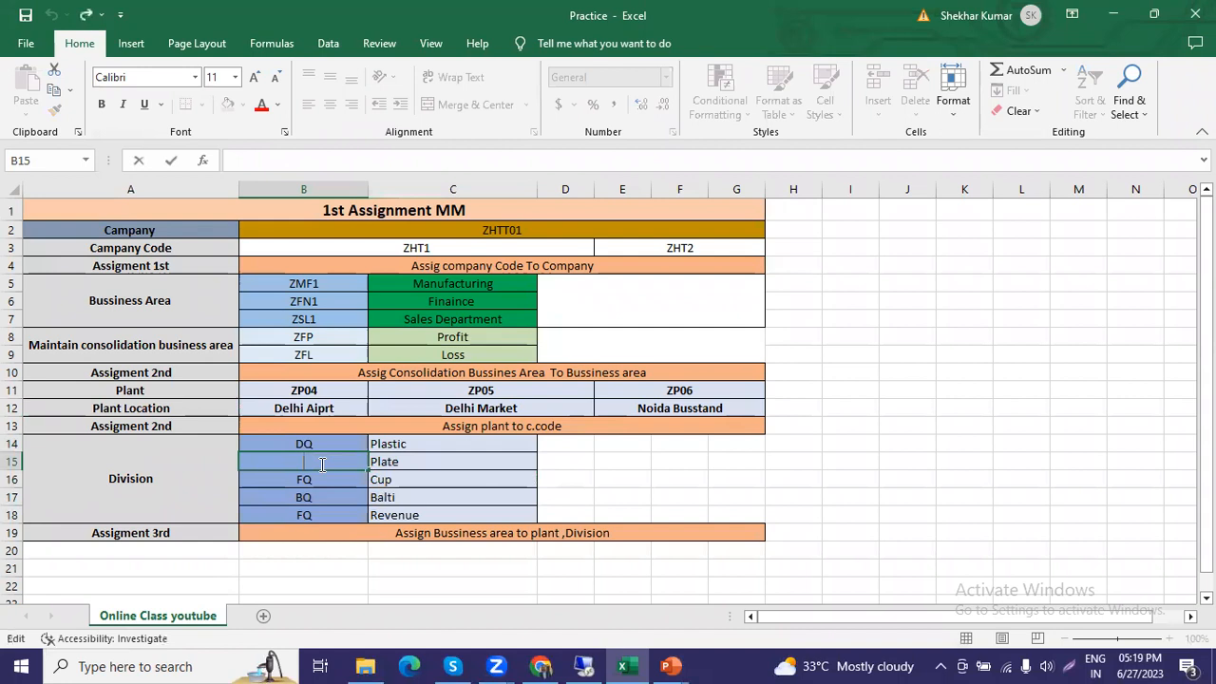
{"action": "double_click", "coordinate": [315, 515]}
{"action": "key", "text": "BackSpace"}
{"action": "type", "text": "KQ"}
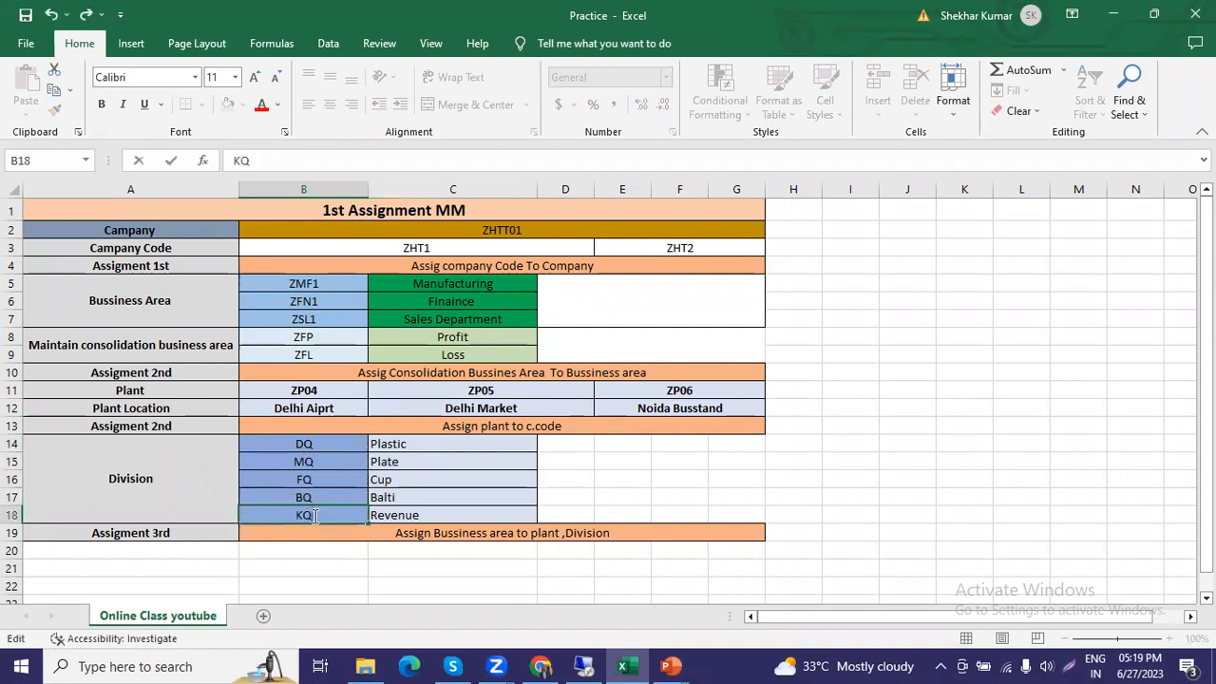
{"action": "key", "text": "ctrl+s"}
Return to SAP, save the new divisions under the Test Company ZHTT01 customizing request, and go back to the IMG structure.
{"action": "key", "text": "alt+Tab"}
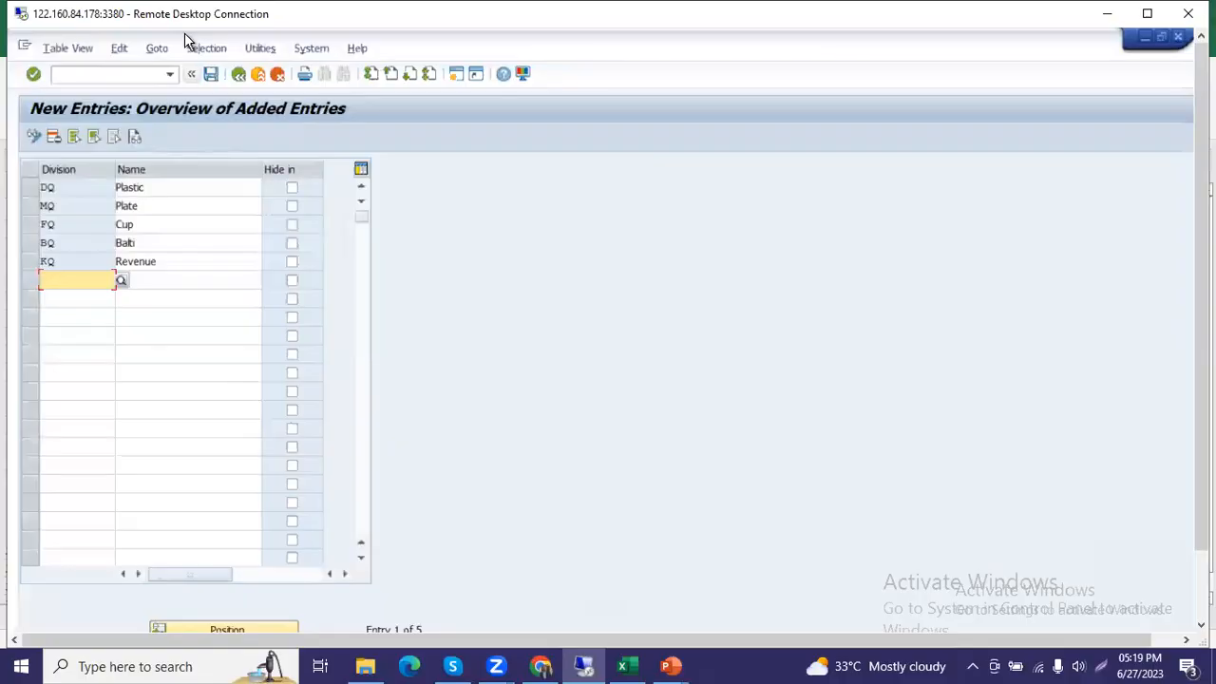
{"action": "left_click", "coordinate": [209, 76]}
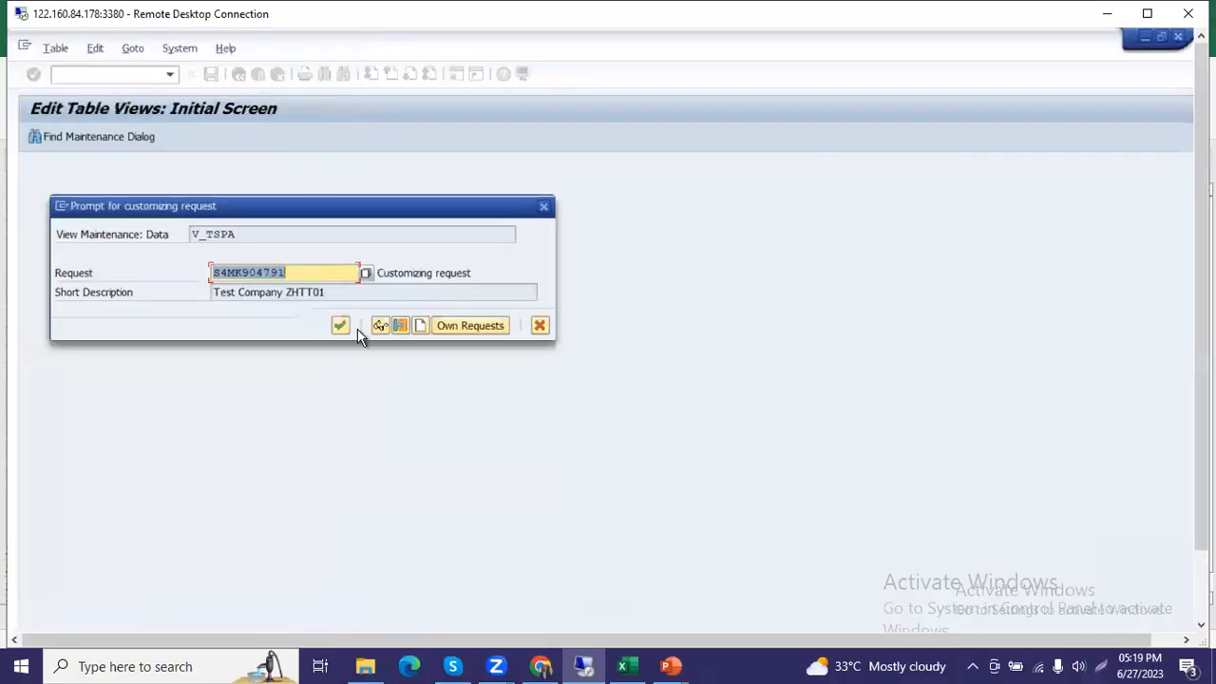
{"action": "left_click", "coordinate": [341, 325]}
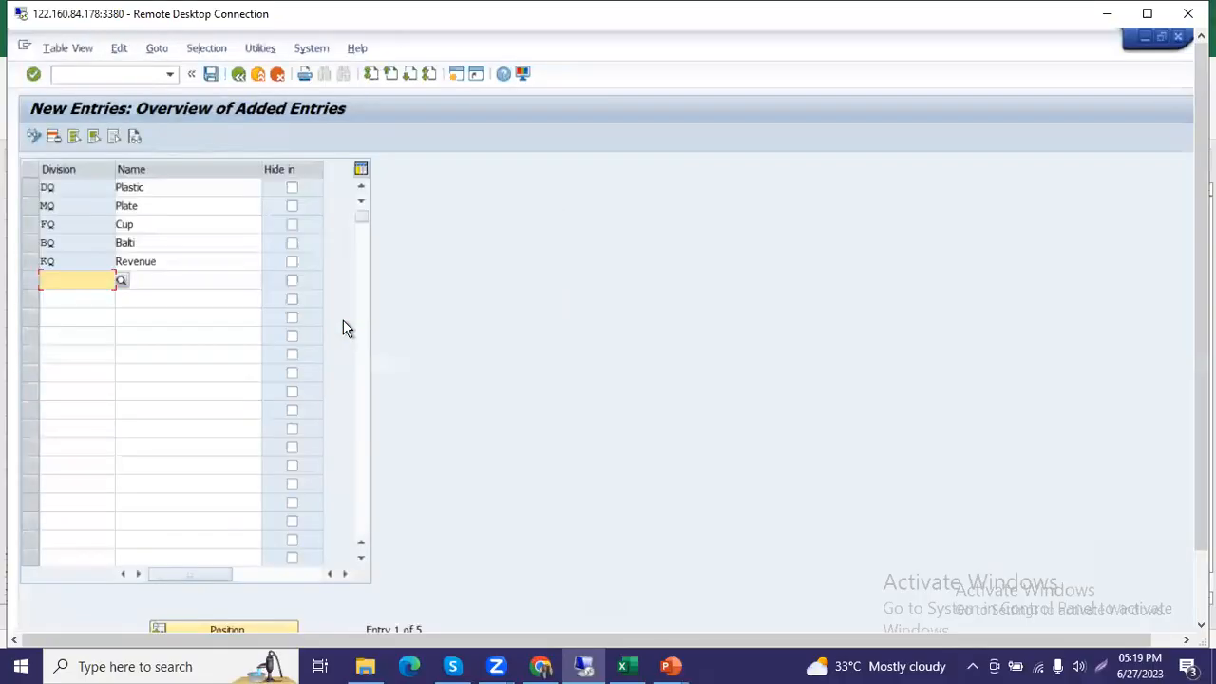
{"action": "left_click", "coordinate": [239, 76]}
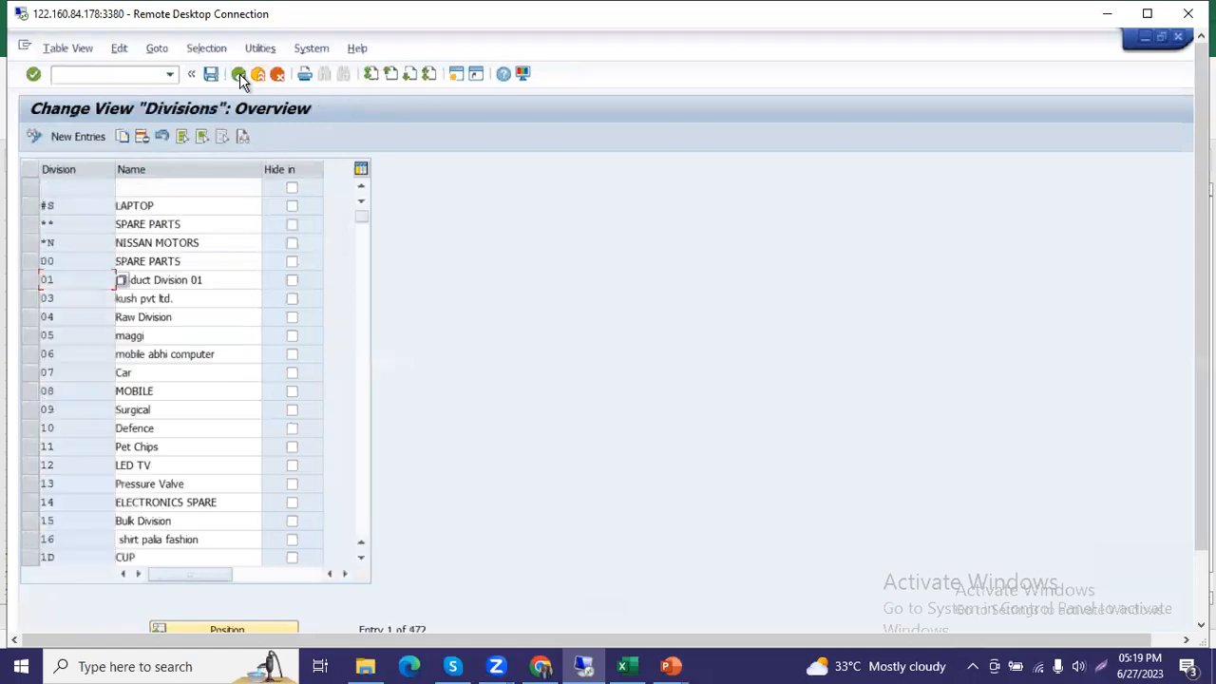
{"action": "left_click", "coordinate": [238, 76]}
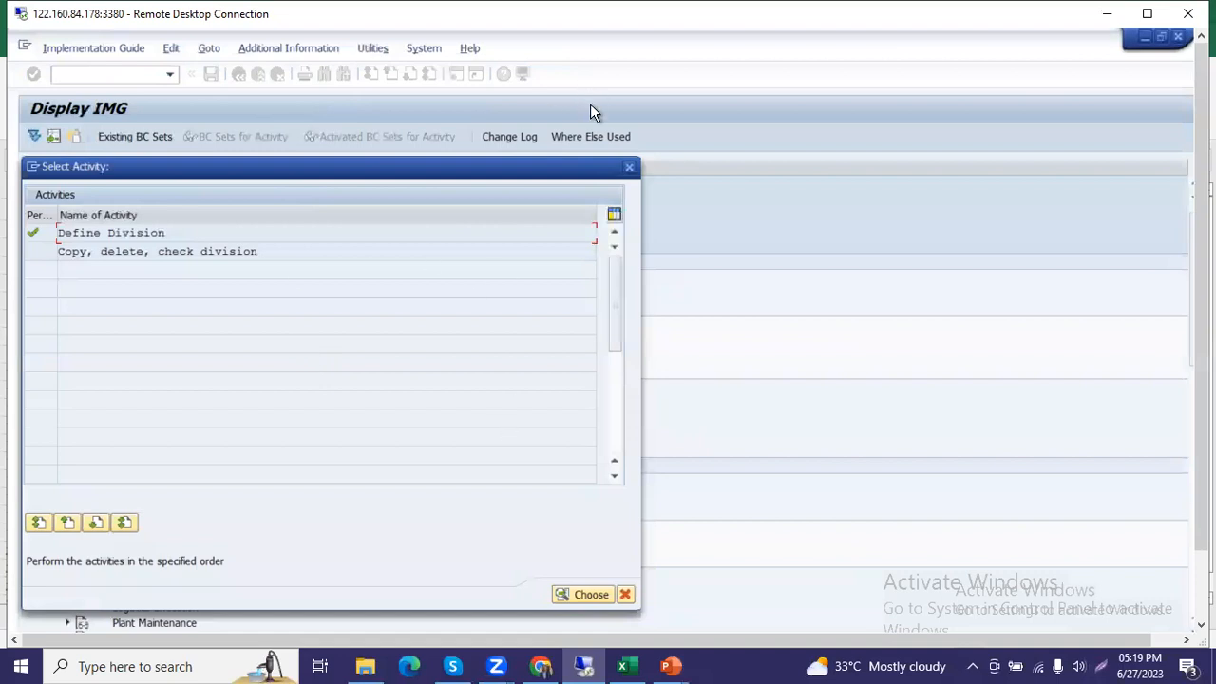
{"action": "left_click", "coordinate": [628, 166]}
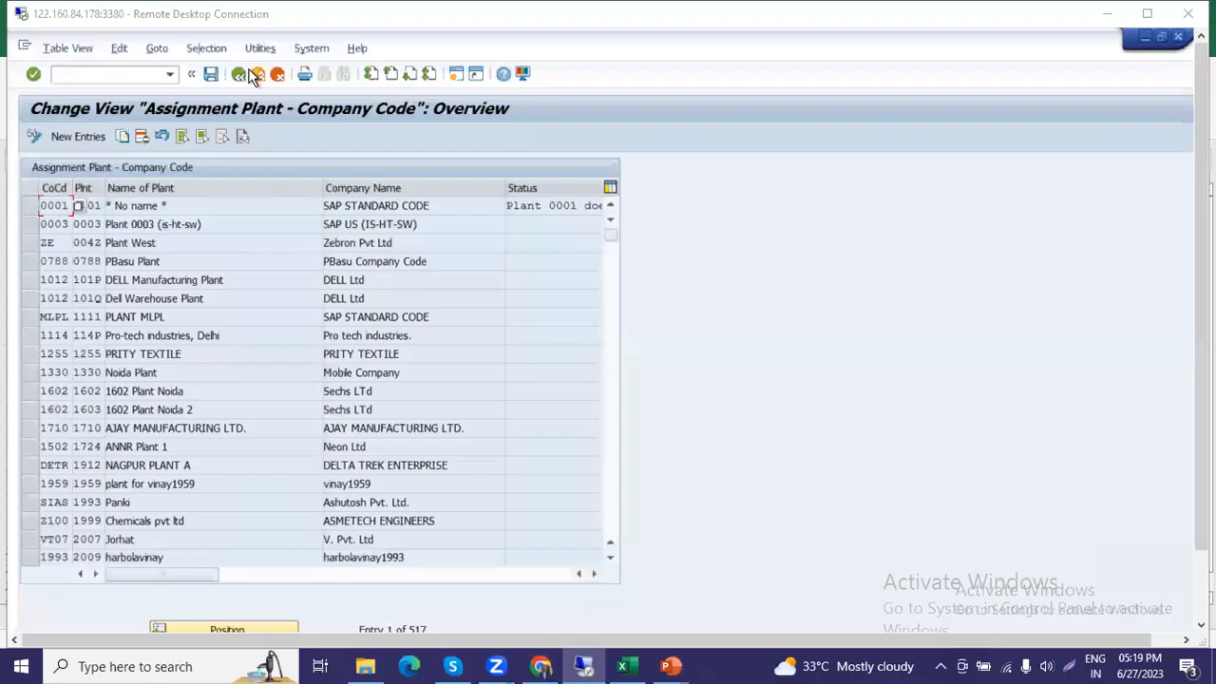
Start new entries in Assign plant to company code and enter company code ZHT1 from the workbook in the first two rows.
{"action": "left_click", "coordinate": [251, 75]}
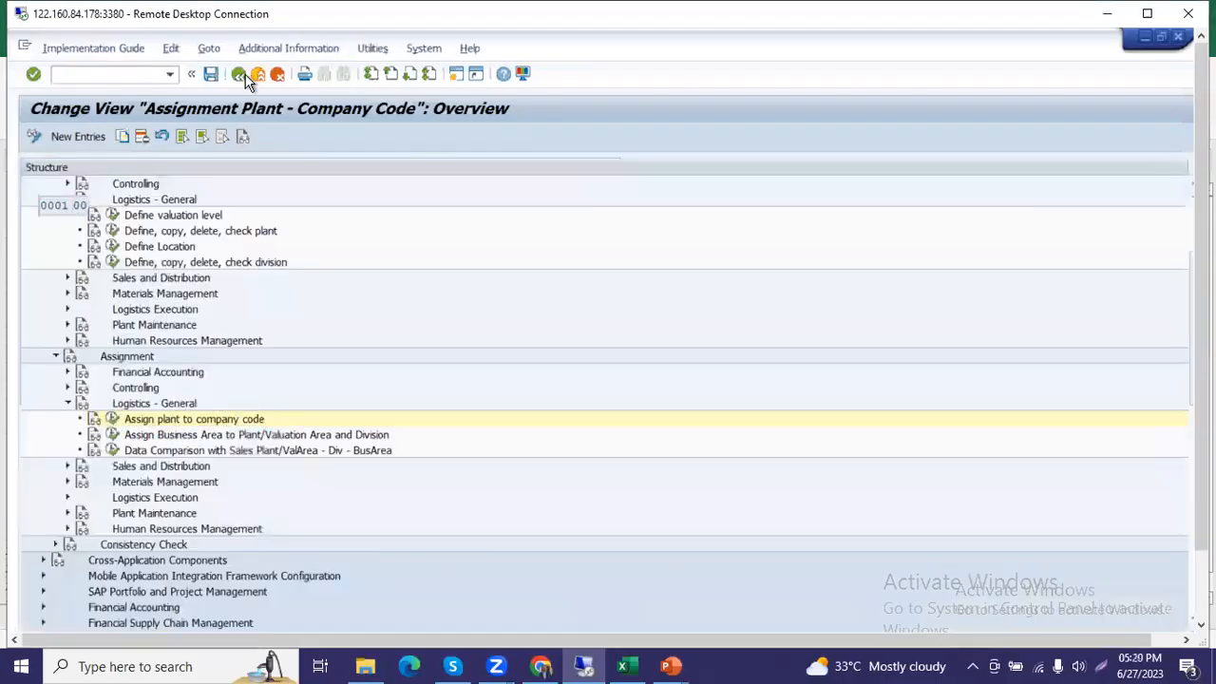
{"action": "left_click", "coordinate": [110, 421]}
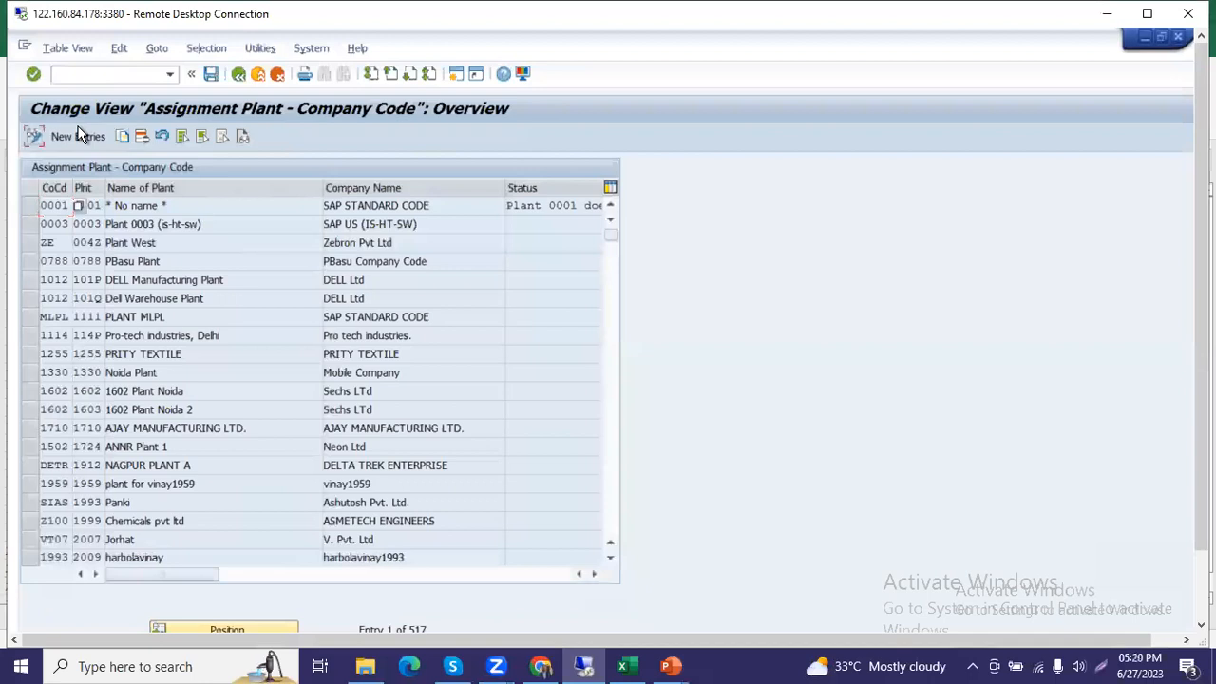
{"action": "left_click", "coordinate": [80, 136]}
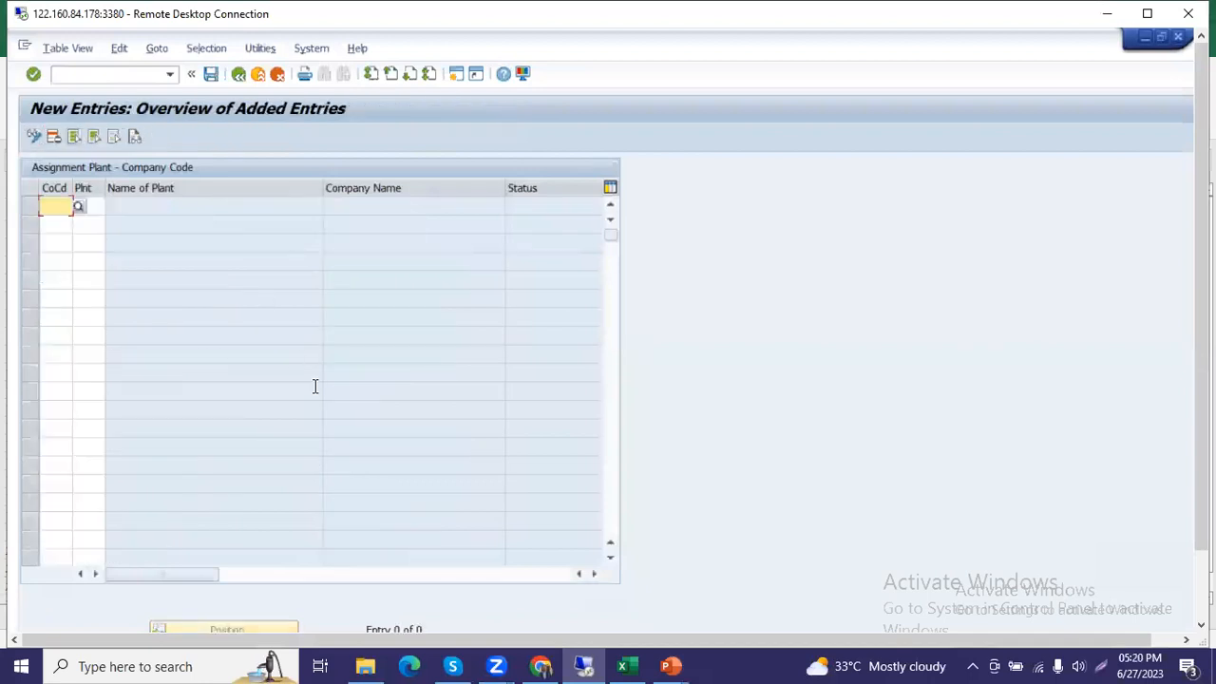
{"action": "key", "text": "alt+Tab"}
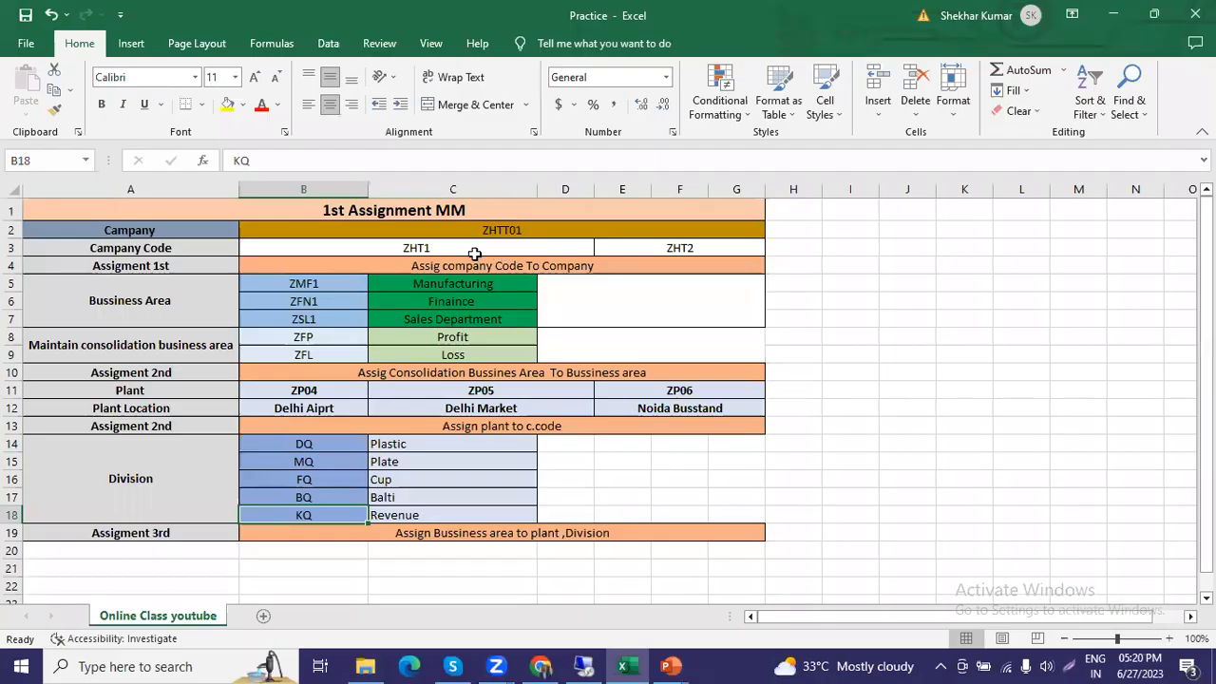
{"action": "left_click", "coordinate": [486, 250]}
{"action": "key", "text": "ctrl+c"}
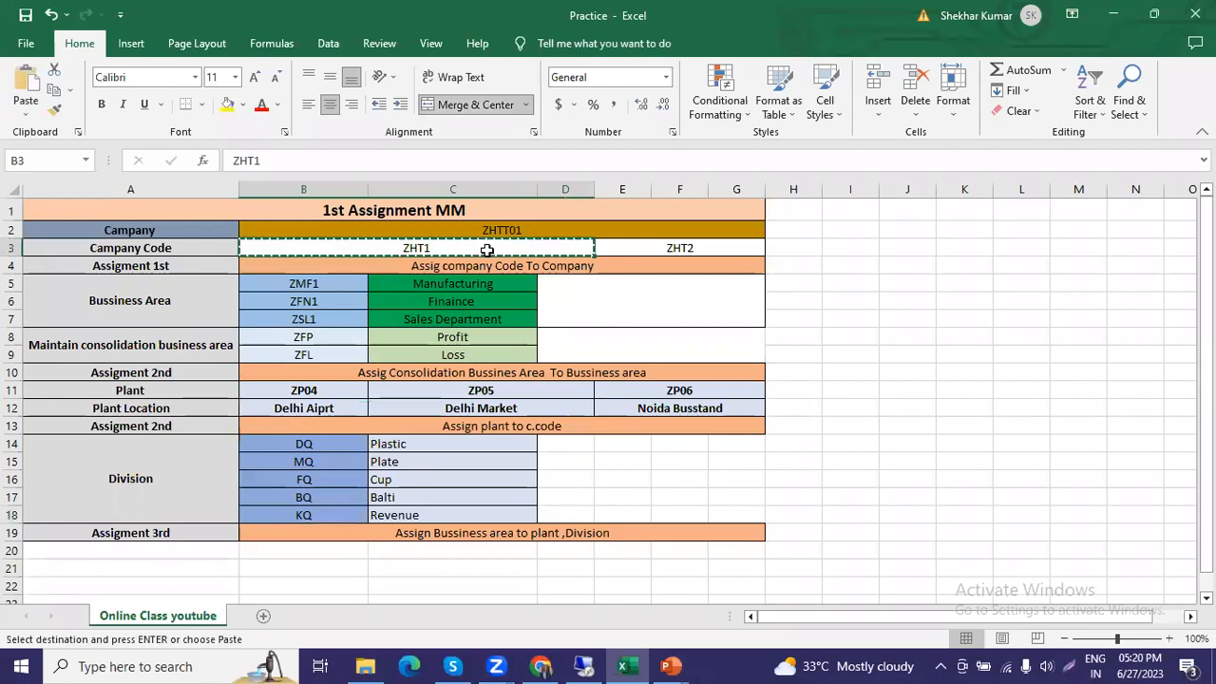
{"action": "key", "text": "alt+Tab"}
{"action": "key", "text": "ctrl+v"}
{"action": "left_click", "coordinate": [53, 226]}
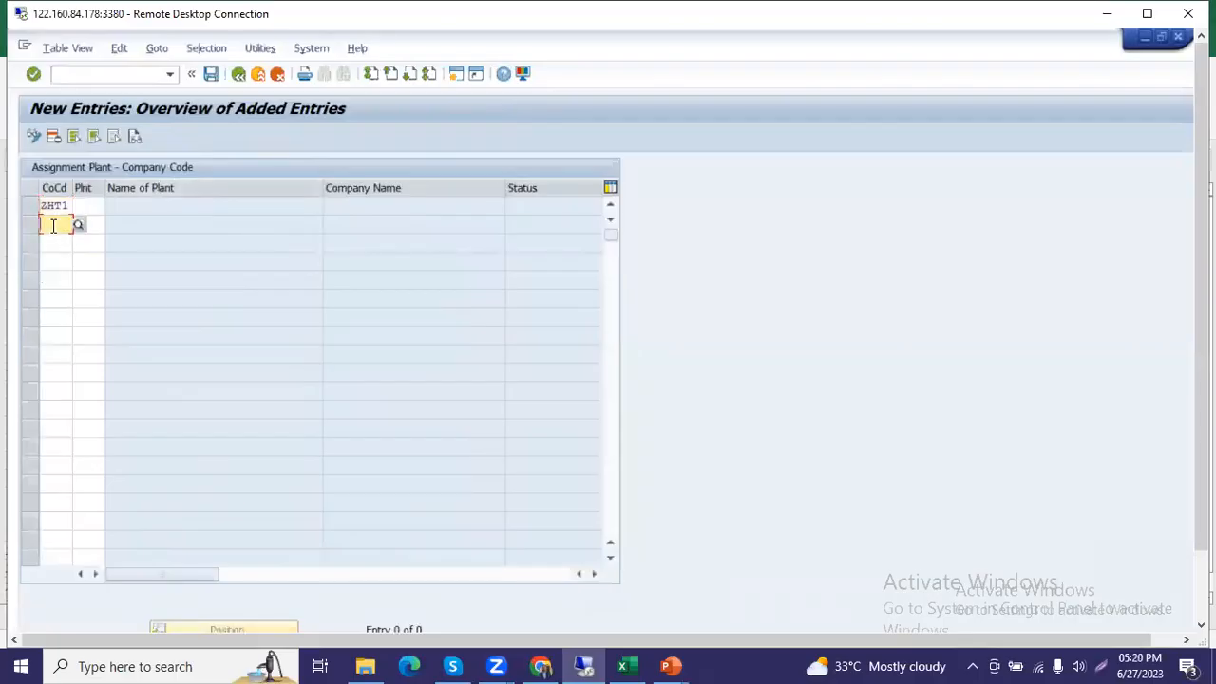
{"action": "key", "text": "ctrl+v"}
Copy company code ZHT2 from the Practice workbook into the third row of the SAP plant assignment entries.
{"action": "key", "text": "alt+Tab"}
{"action": "left_click", "coordinate": [668, 247]}
{"action": "key", "text": "ctrl+c"}
{"action": "key", "text": "alt+Tab"}
{"action": "left_click", "coordinate": [63, 244]}
{"action": "key", "text": "ctrl+v"}
Copy plant ZP04 from the Practice workbook into the first ZHT1 row of the SAP assignment entries.
{"action": "key", "text": "alt+Tab"}
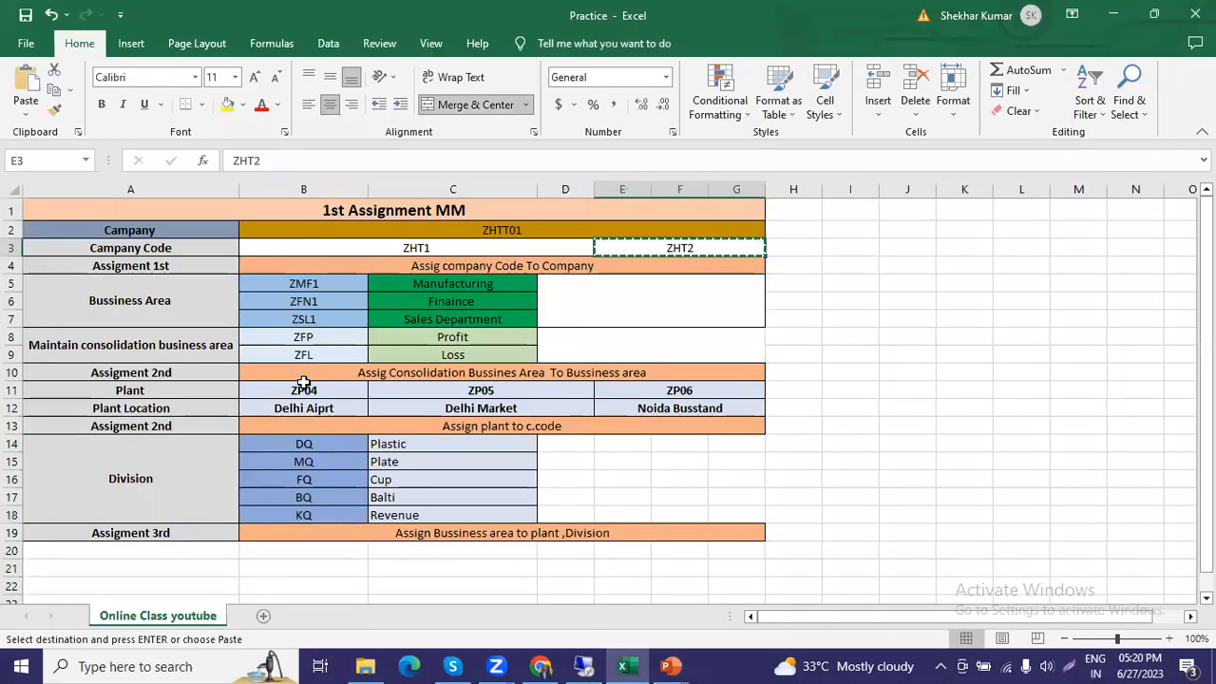
{"action": "left_click", "coordinate": [295, 390]}
{"action": "key", "text": "ctrl+c"}
{"action": "key", "text": "alt+Tab"}
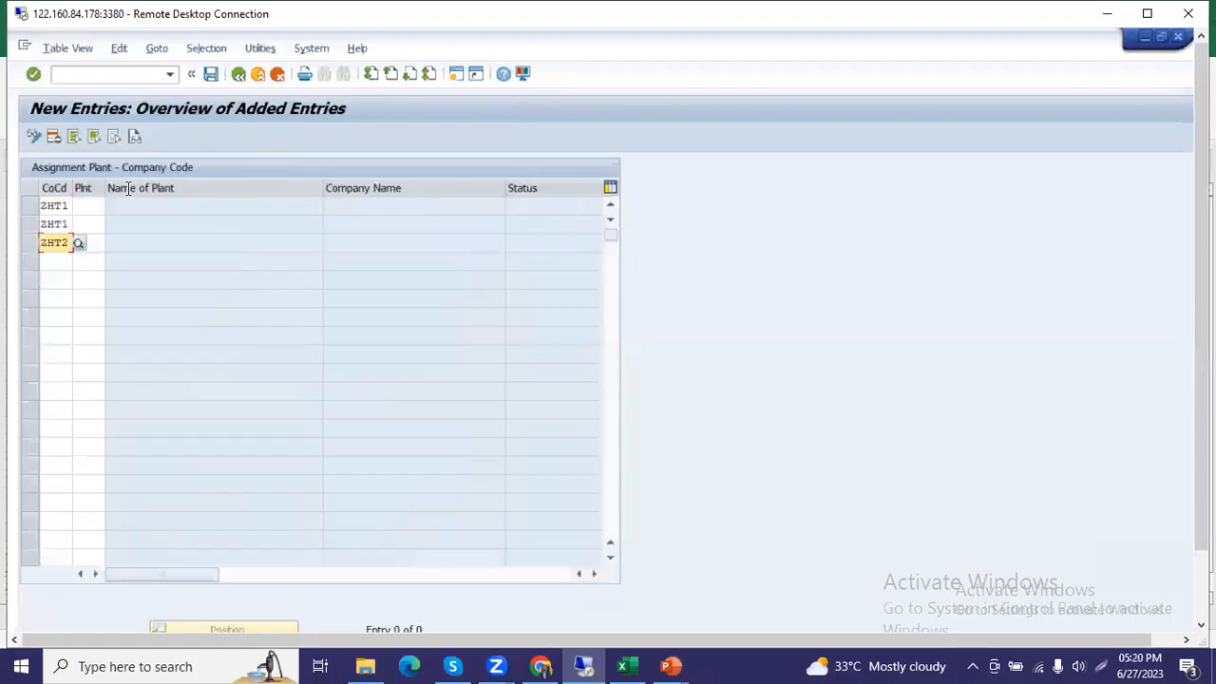
{"action": "left_click", "coordinate": [94, 204]}
{"action": "key", "text": "ctrl+v"}
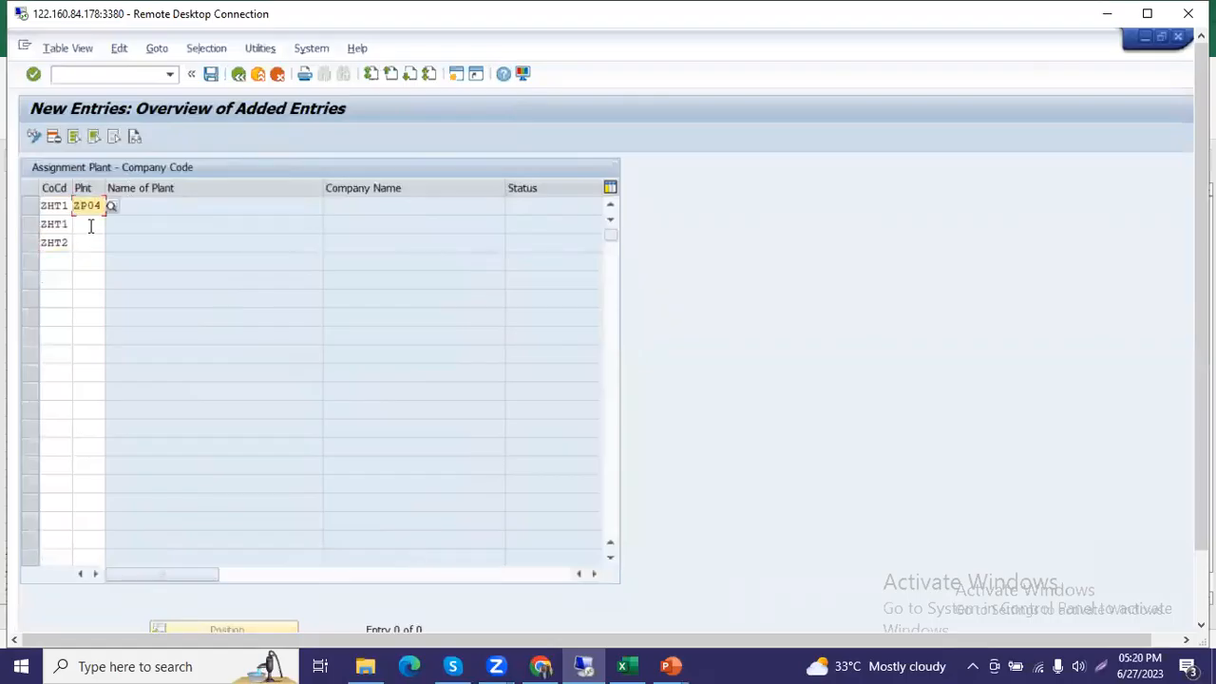
Enter plant ZP05 for the second ZHT1 row and plant ZP06 for the ZHT2 row, and validate the entries.
{"action": "left_click", "coordinate": [90, 225]}
{"action": "key", "text": "ctrl+v"}
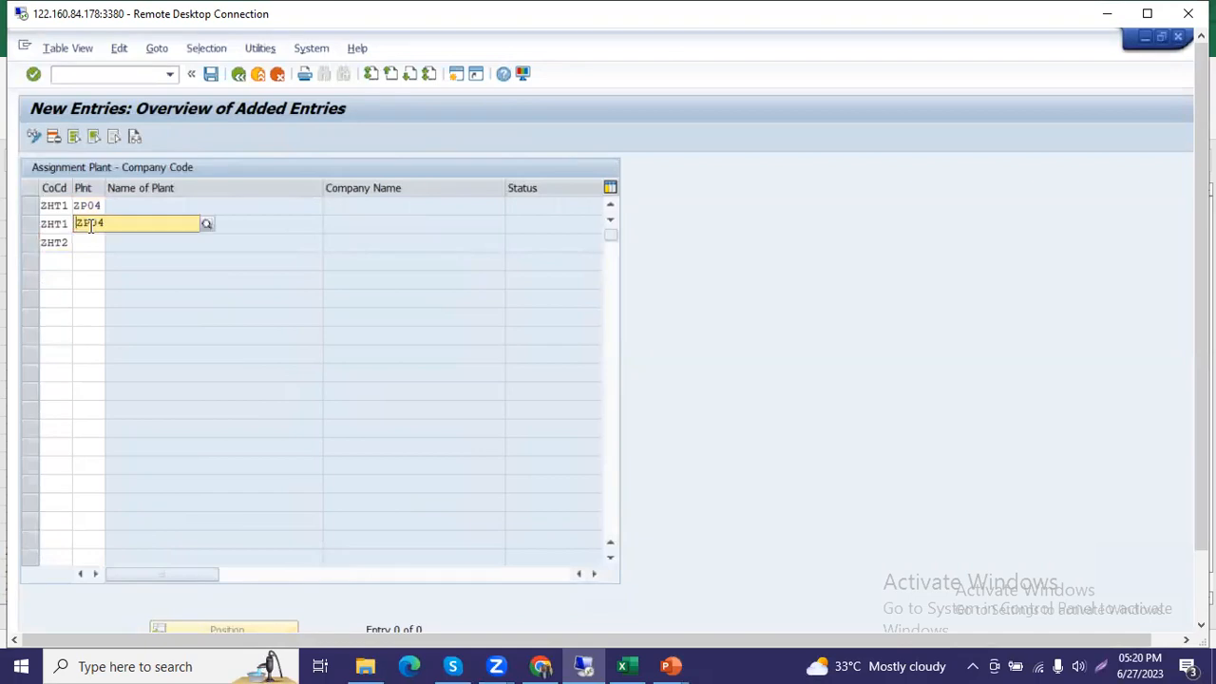
{"action": "key", "text": "BackSpace"}
{"action": "type", "text": "5"}
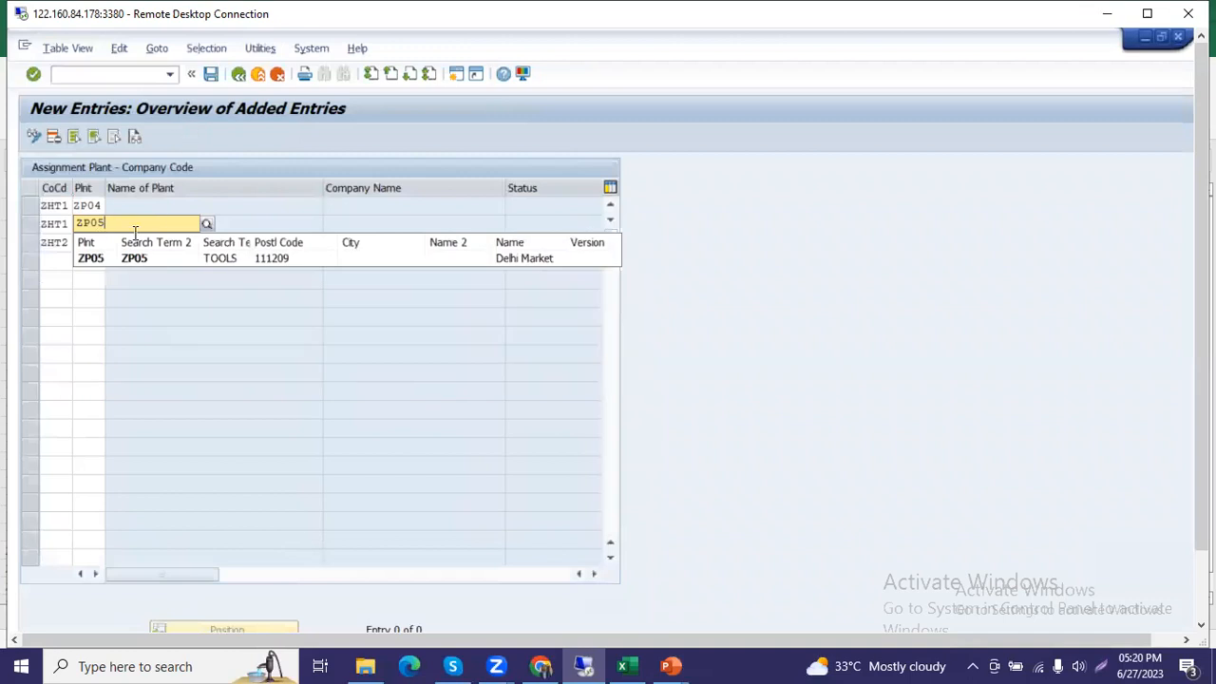
{"action": "left_click", "coordinate": [97, 254]}
{"action": "left_click", "coordinate": [85, 241]}
{"action": "type", "text": "ZP04"}
{"action": "key", "text": "BackSpace"}
{"action": "type", "text": "6"}
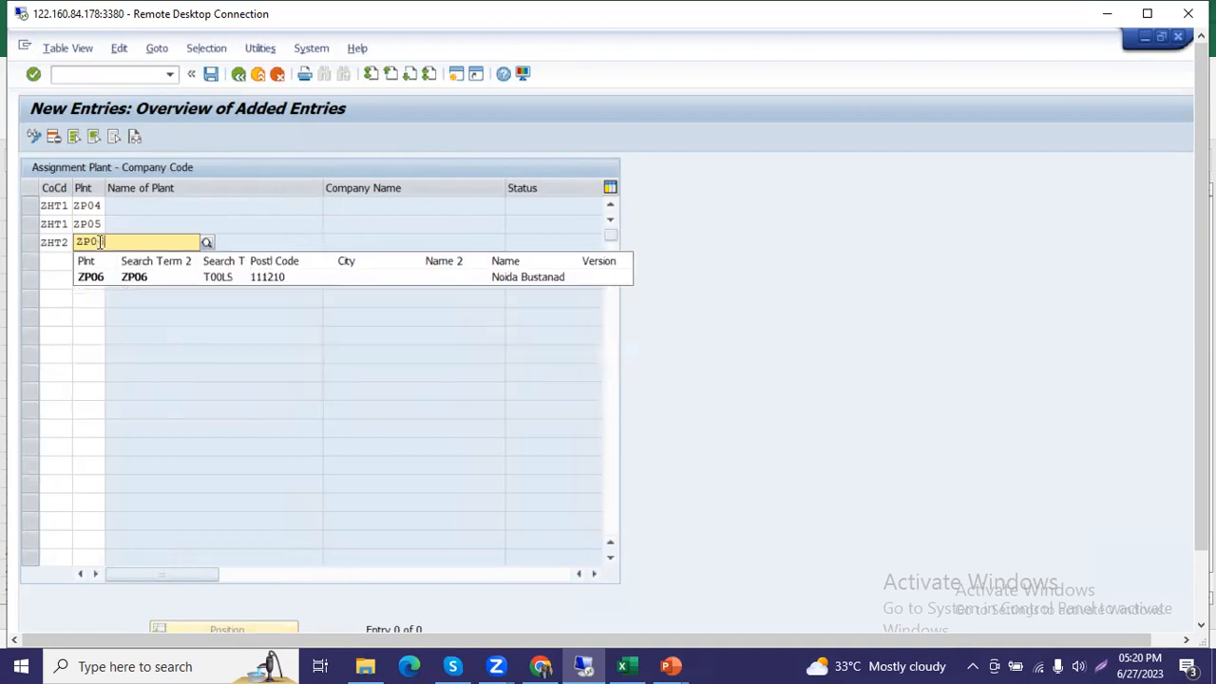
{"action": "key", "text": "Return"}
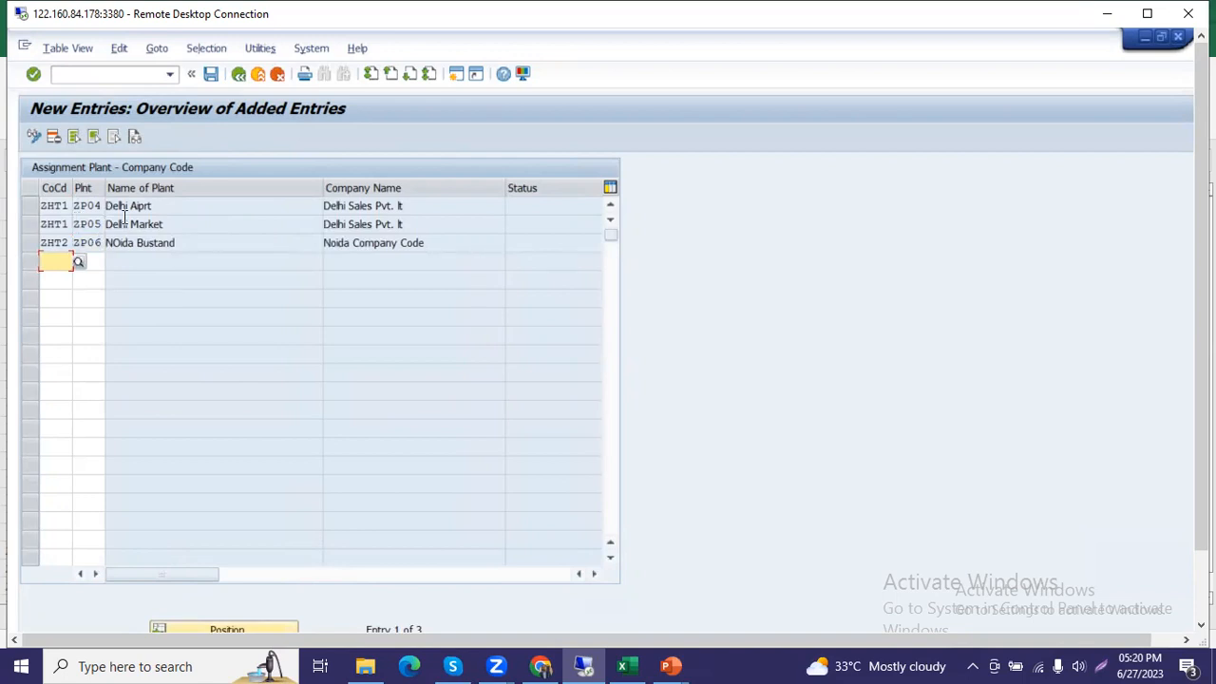
Save the plant assignments under the Test Company ZHTT01 customizing request and return to the IMG structure.
{"action": "left_click", "coordinate": [210, 74]}
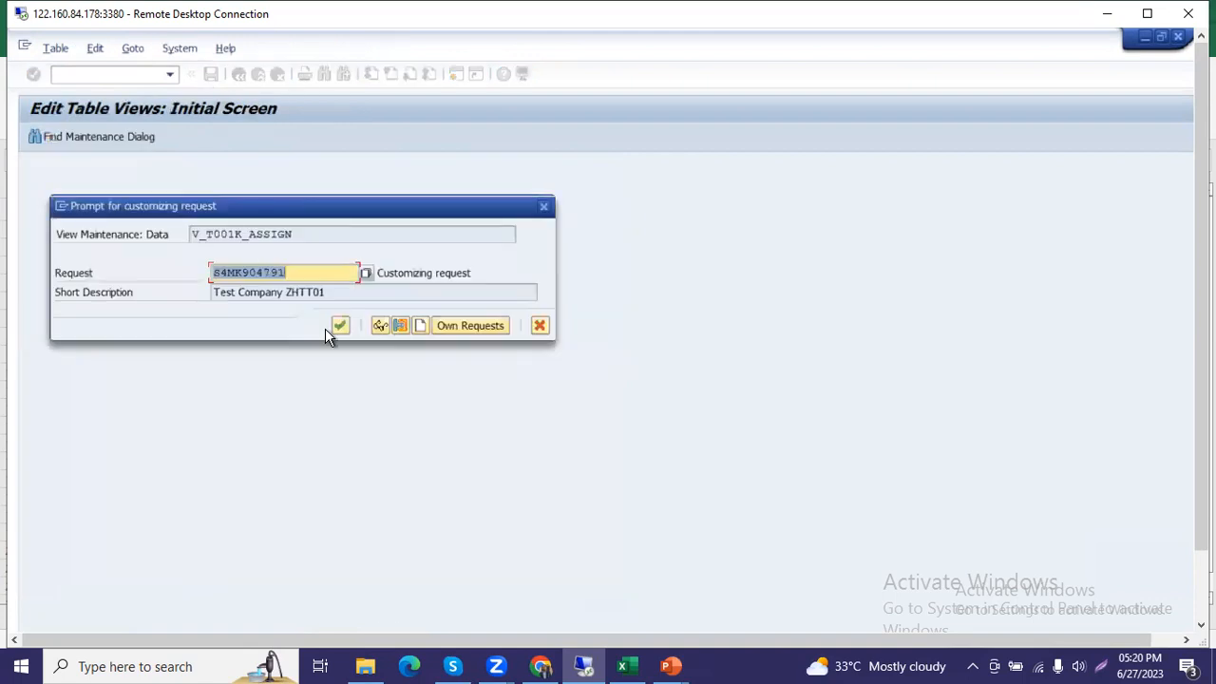
{"action": "left_click", "coordinate": [339, 326]}
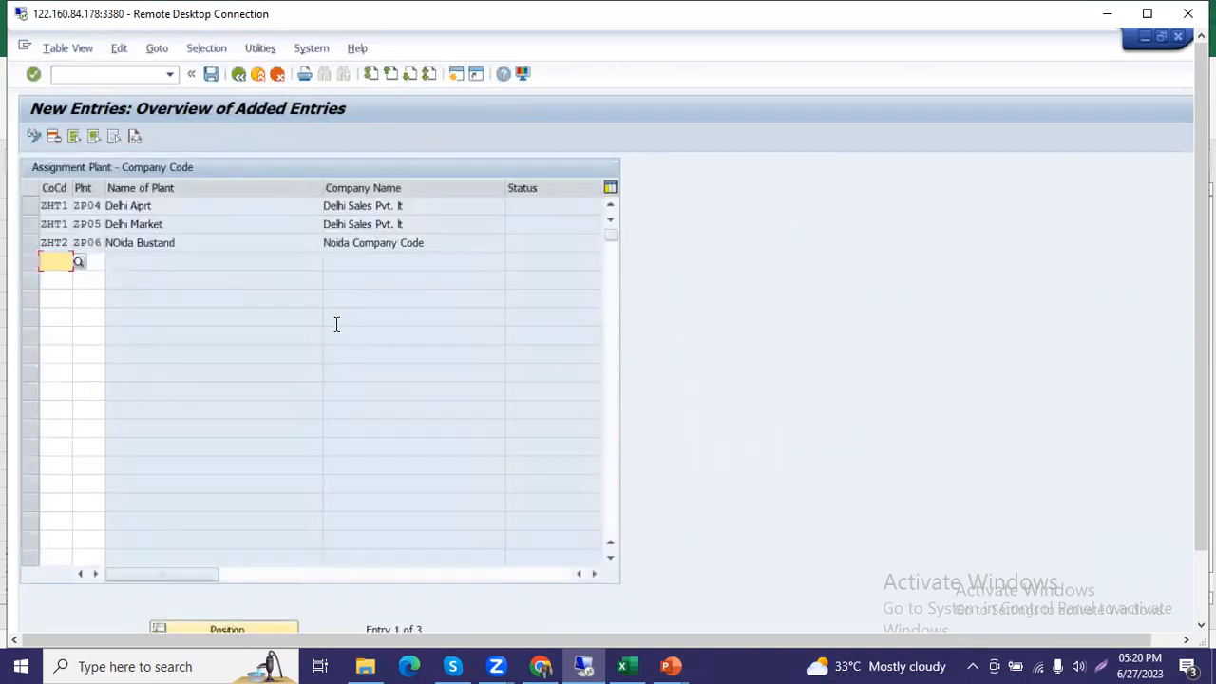
{"action": "left_click", "coordinate": [238, 75]}
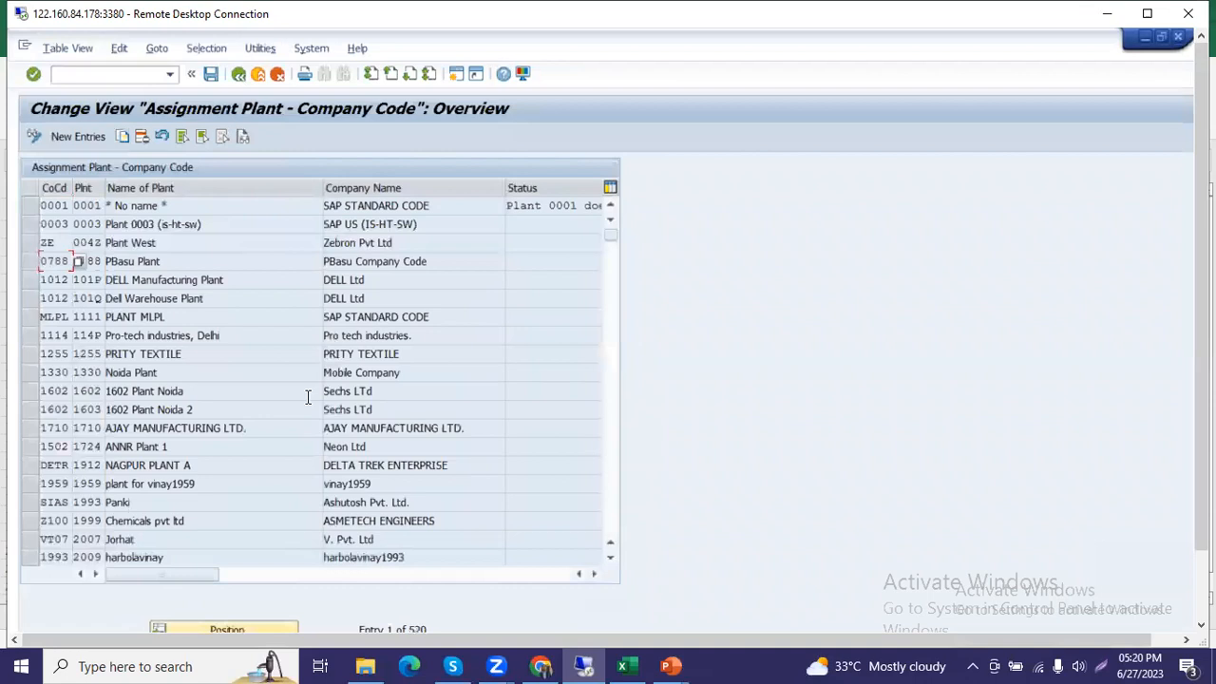
{"action": "left_click", "coordinate": [238, 74]}
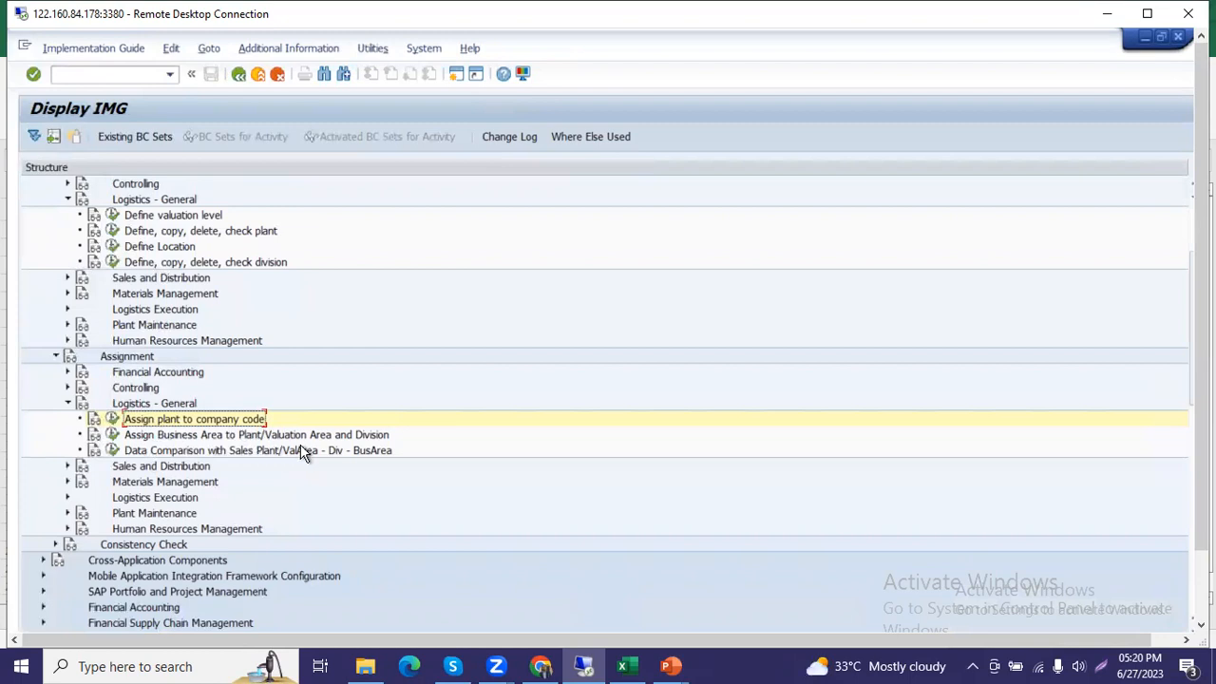
Open Assign Business Area to Plant/Valuation Area and Division, choose the Plant/valuation area - division allocation, and start new entries.
{"action": "left_click", "coordinate": [111, 435]}
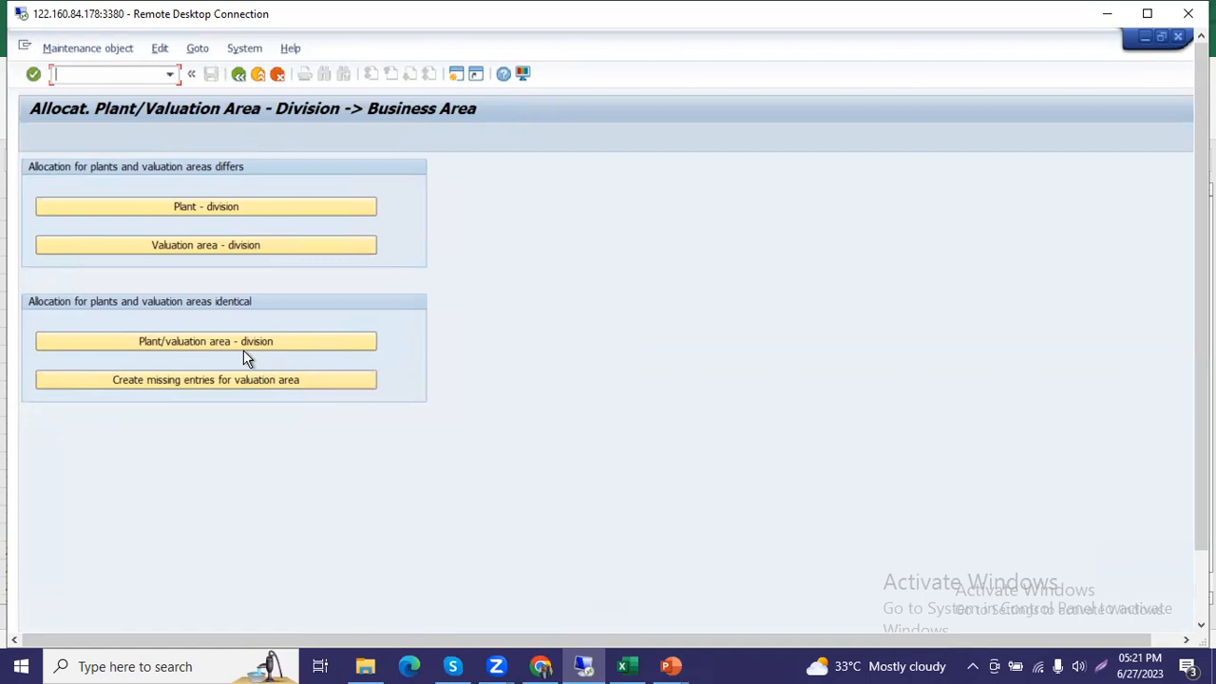
{"action": "left_click", "coordinate": [290, 341]}
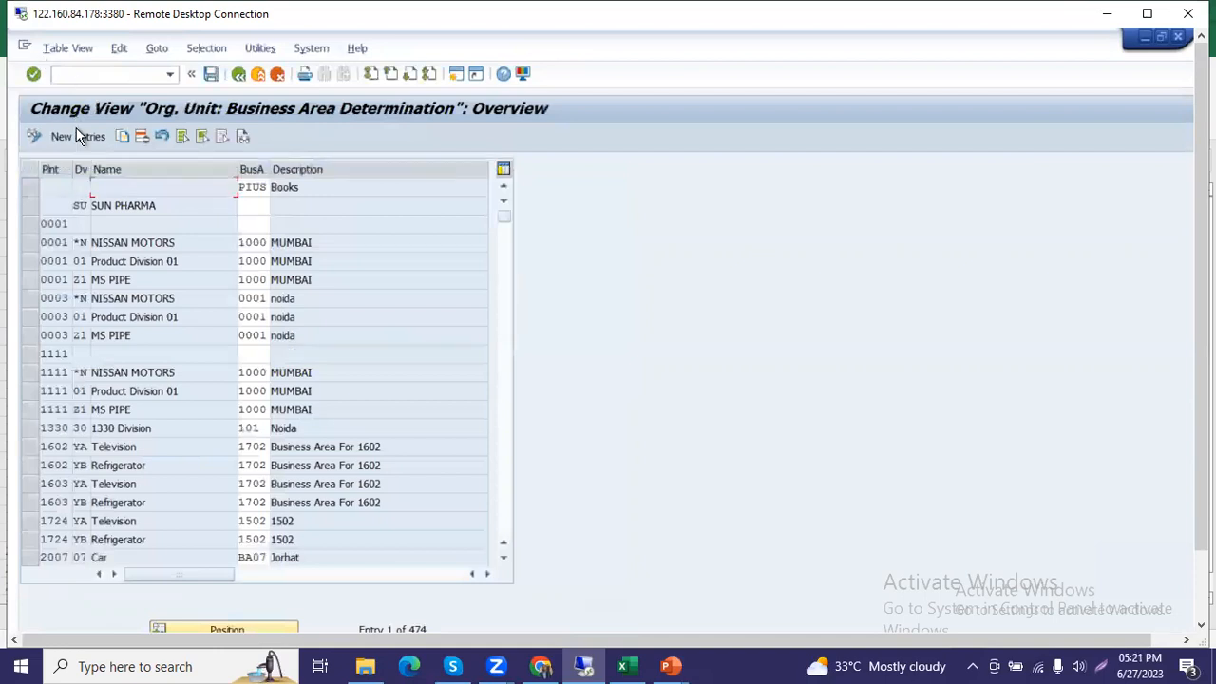
{"action": "left_click", "coordinate": [80, 136]}
{"action": "key", "text": "alt+Tab"}
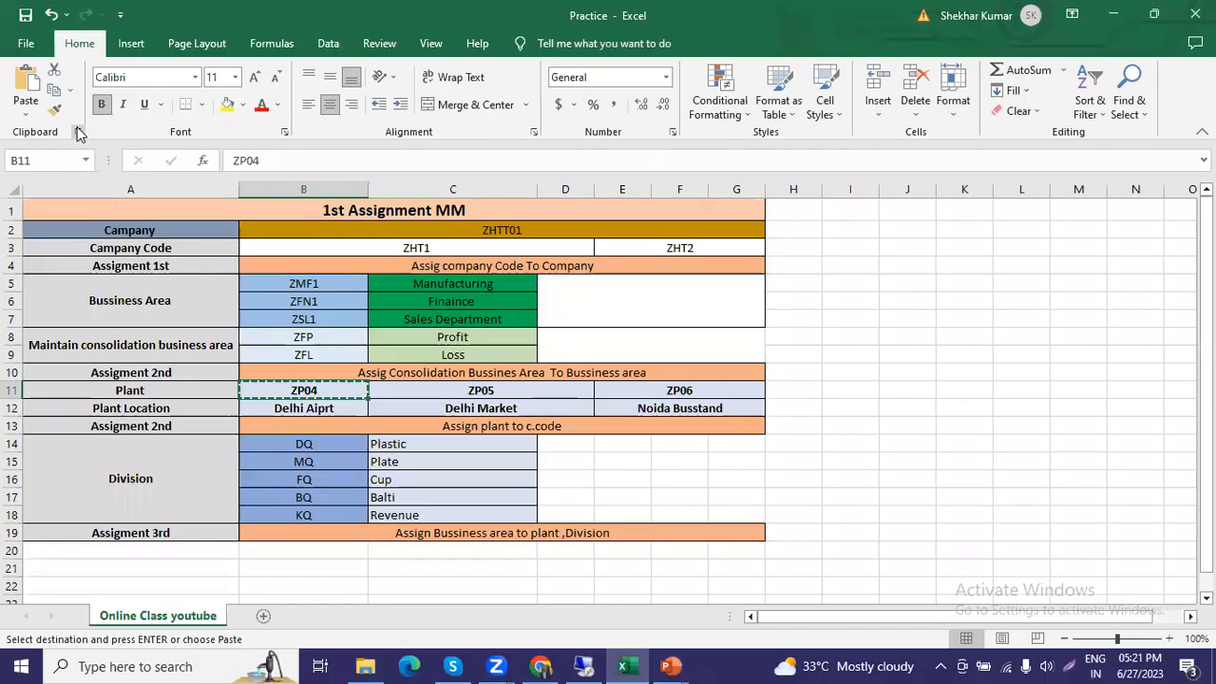
{"action": "key", "text": "alt+Tab"}
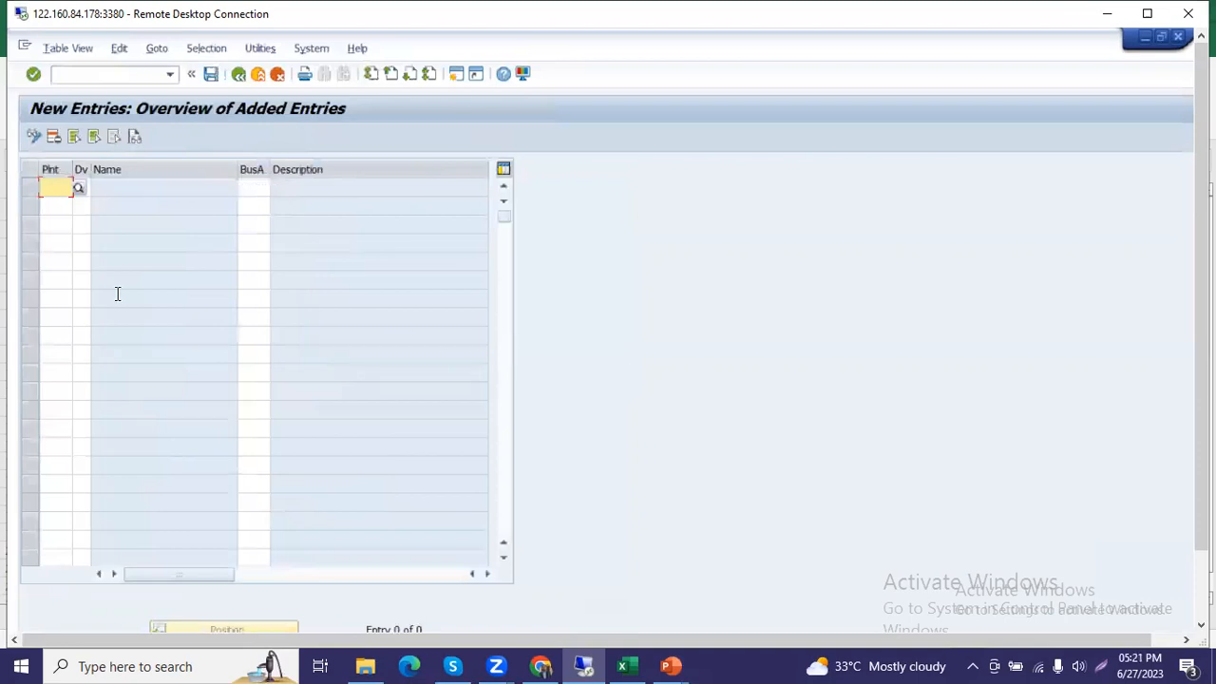
Enter plant ZP04 in the first two rows of the new entries and widen the Dv column.
{"action": "key", "text": "alt+Tab"}
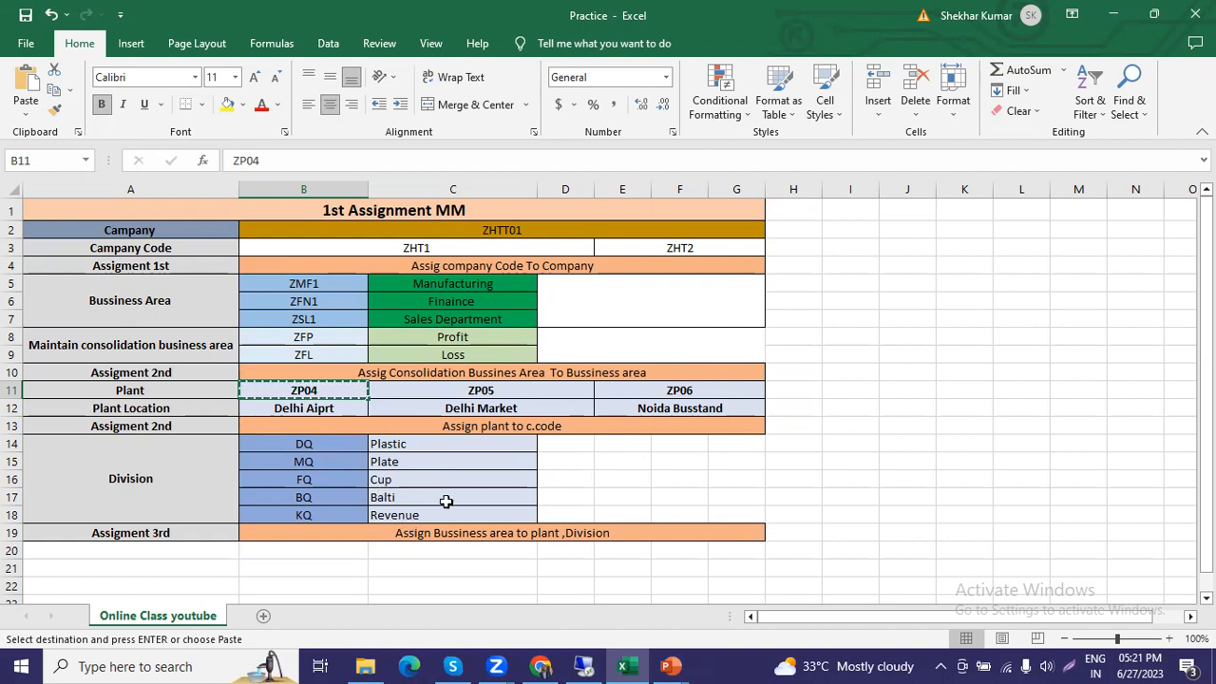
{"action": "key", "text": "alt+Tab"}
{"action": "key", "text": "ctrl+v"}
{"action": "key", "text": "BackSpace"}
{"action": "type", "text": "4"}
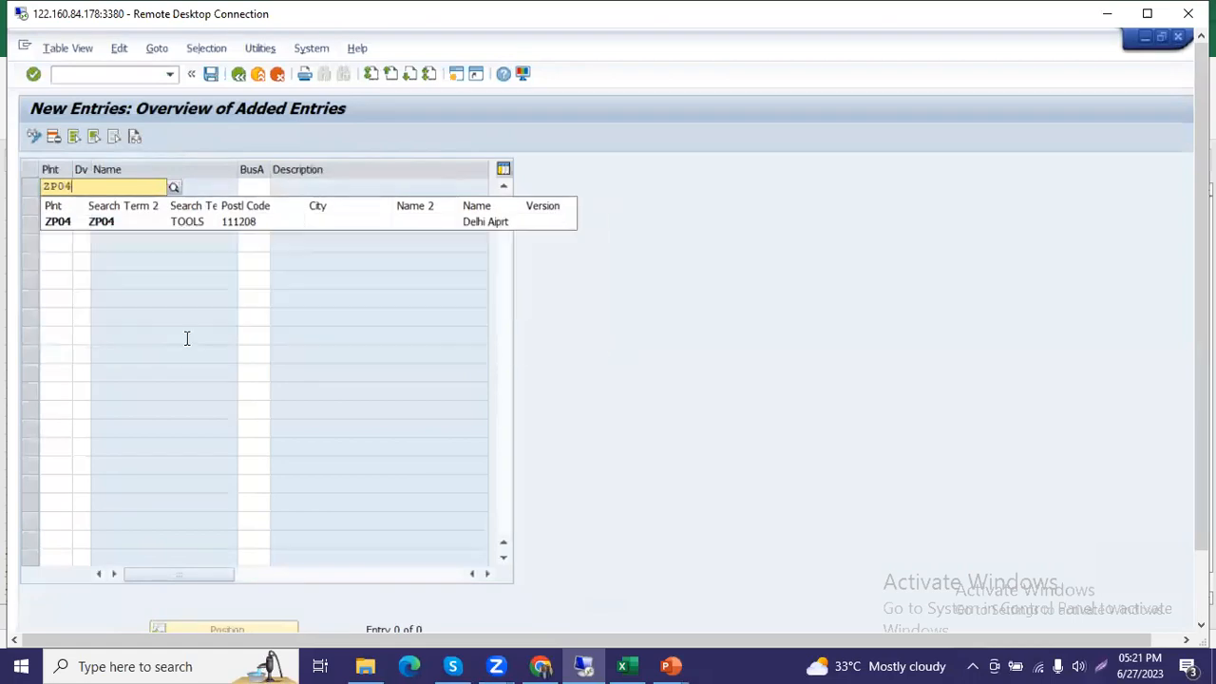
{"action": "left_click", "coordinate": [70, 224]}
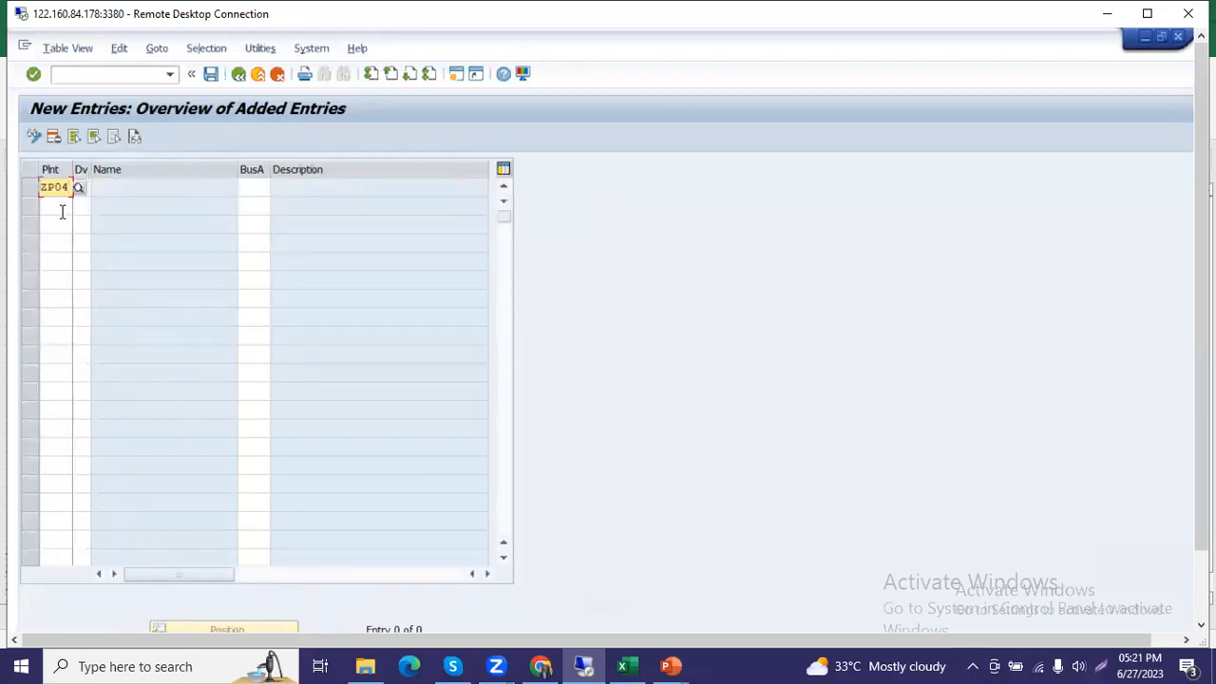
{"action": "left_click", "coordinate": [53, 205]}
{"action": "left_click_drag", "start_coordinate": [72, 172], "coordinate": [127, 169]}
{"action": "key", "text": "ctrl+v"}
Copy divisions DQ and MQ from the Practice workbook into the two ZP04 rows of the SAP entries.
{"action": "left_click", "coordinate": [99, 190]}
{"action": "key", "text": "alt+Tab"}
{"action": "left_click_drag", "start_coordinate": [300, 446], "coordinate": [298, 462]}
{"action": "key", "text": "ctrl+c"}
{"action": "key", "text": "alt+Tab"}
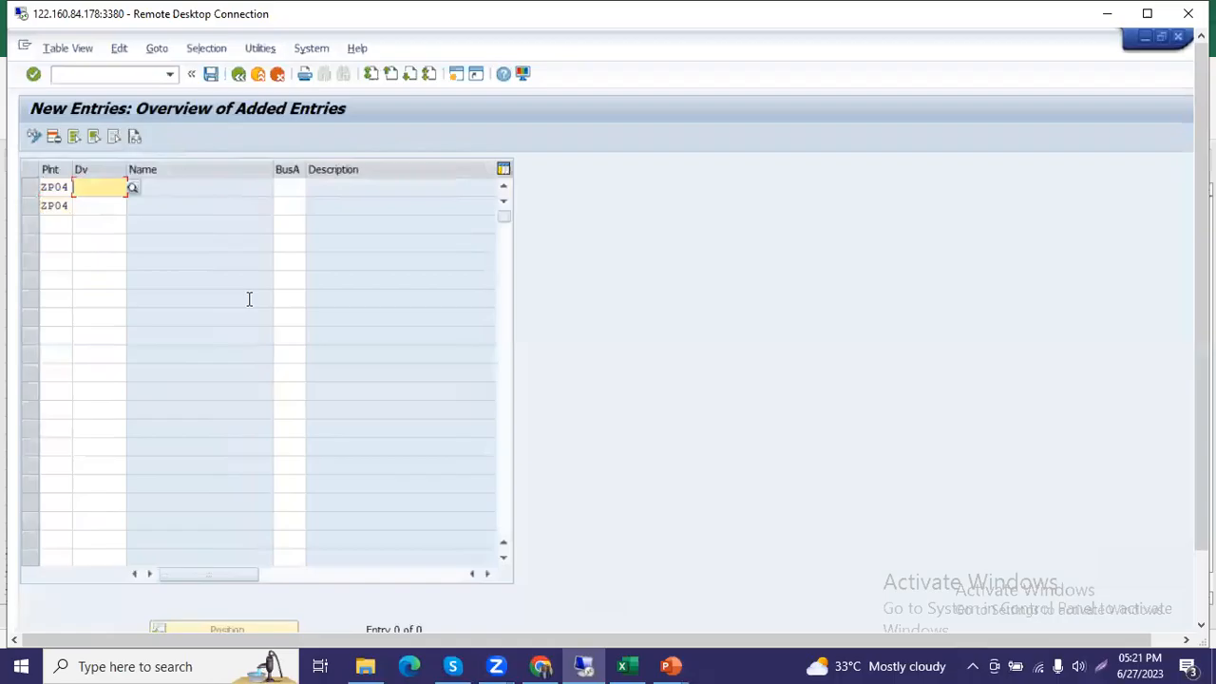
{"action": "key", "text": "ctrl+v"}
Copy business area ZMF1 from the Practice workbook into both ZP04 rows in SAP.
{"action": "key", "text": "alt+Tab"}
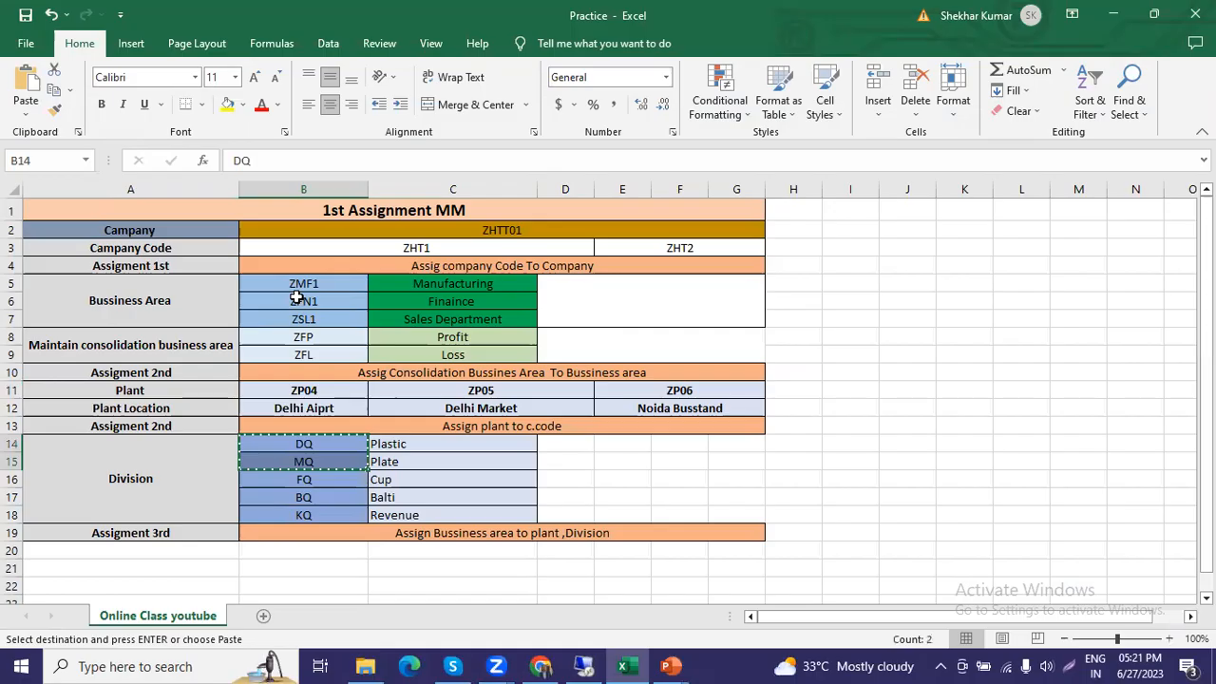
{"action": "left_click", "coordinate": [325, 288]}
{"action": "key", "text": "ctrl+c"}
{"action": "key", "text": "alt+Tab"}
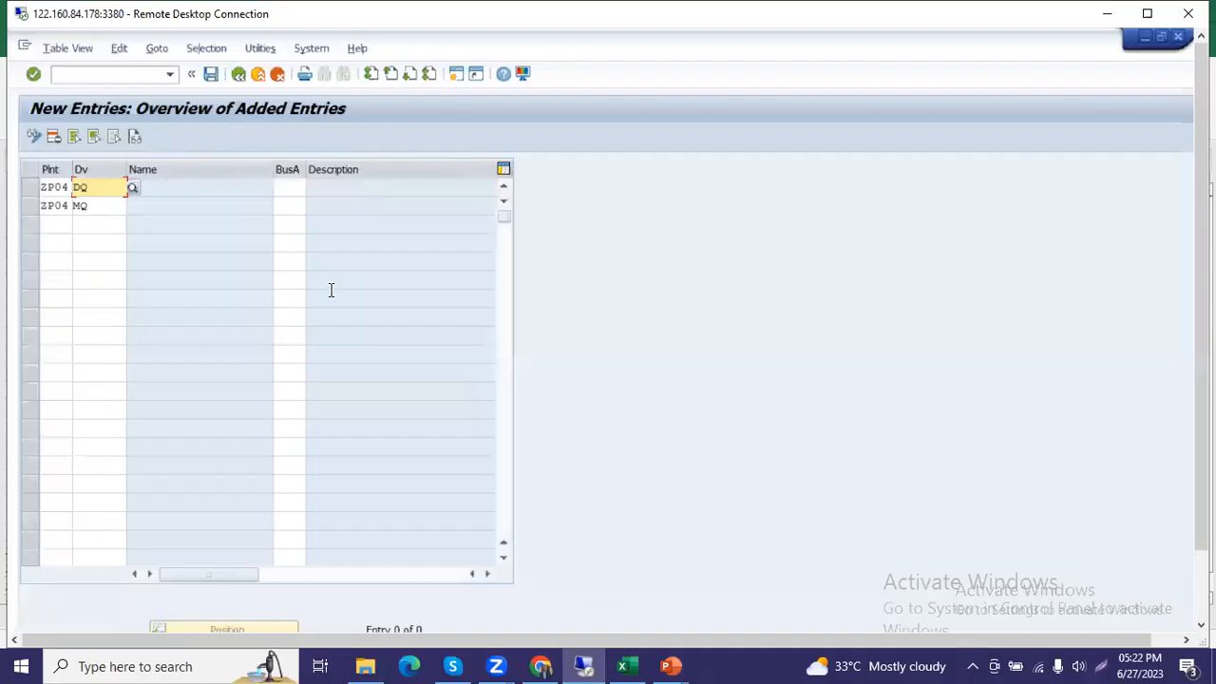
{"action": "left_click", "coordinate": [288, 189]}
{"action": "key", "text": "ctrl+v"}
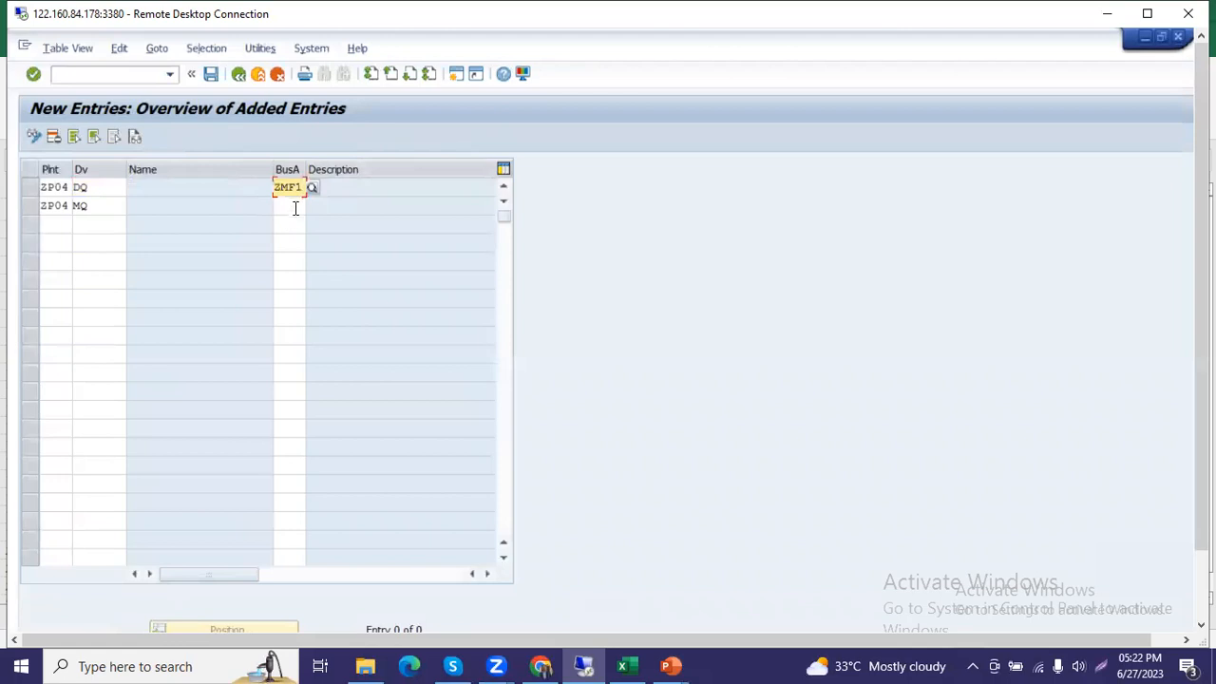
{"action": "left_click", "coordinate": [296, 207]}
{"action": "key", "text": "ctrl+v"}
Copy plant ZP05 from the Practice workbook into the third and fourth rows of the SAP entries.
{"action": "key", "text": "alt+Tab"}
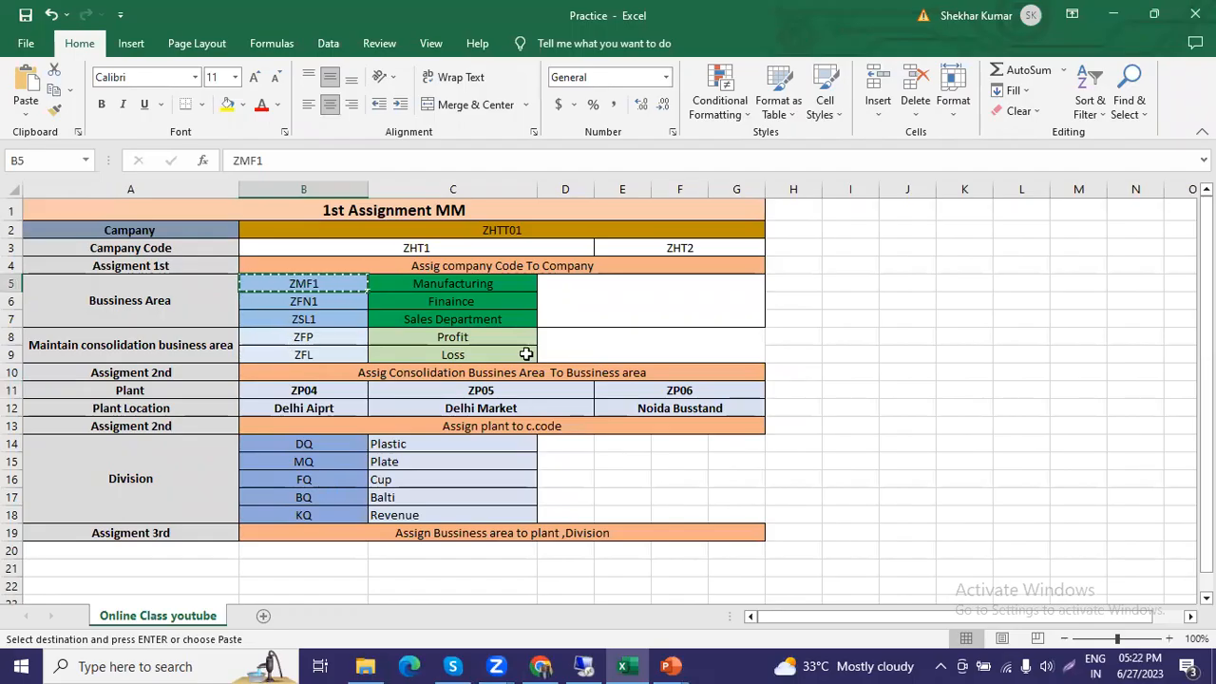
{"action": "left_click", "coordinate": [484, 389]}
{"action": "key", "text": "ctrl+c"}
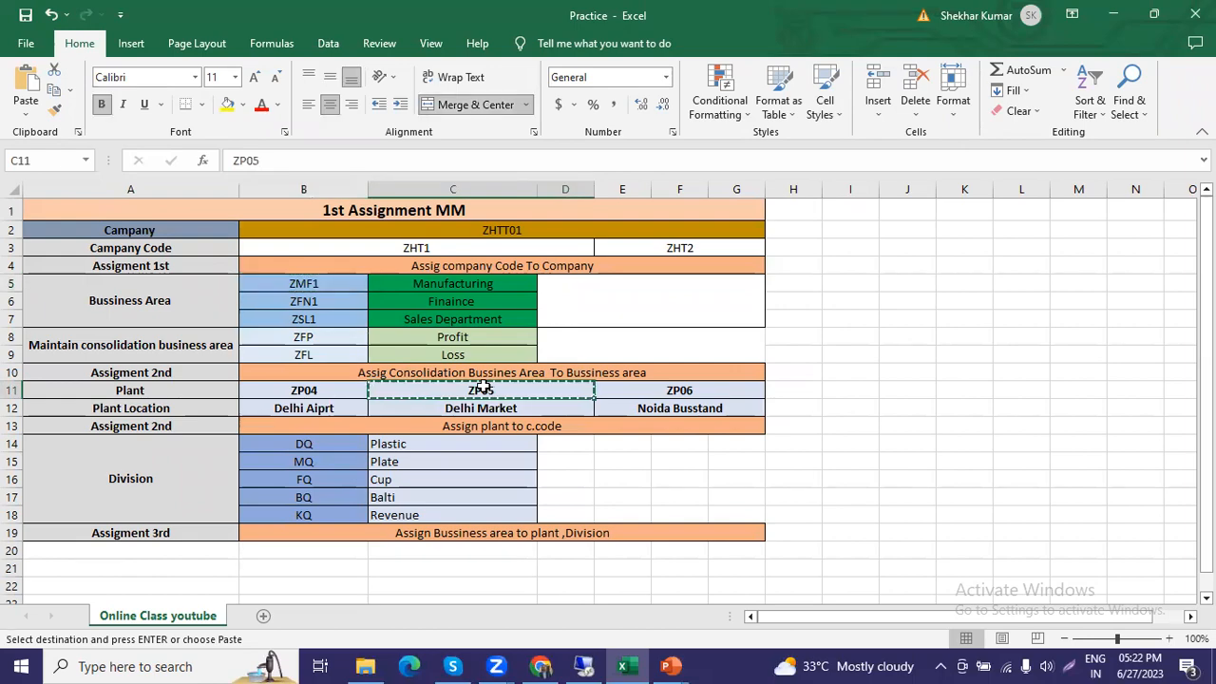
{"action": "key", "text": "alt+Tab"}
{"action": "left_click", "coordinate": [45, 226]}
{"action": "key", "text": "ctrl+v"}
{"action": "left_click", "coordinate": [55, 243]}
{"action": "key", "text": "ctrl+v"}
Copy divisions FQ and BQ from the Practice workbook into the two ZP05 rows in SAP.
{"action": "key", "text": "alt+Tab"}
{"action": "left_click_drag", "start_coordinate": [303, 480], "coordinate": [324, 501]}
{"action": "key", "text": "ctrl+c"}
{"action": "key", "text": "alt+Tab"}
{"action": "left_click", "coordinate": [92, 224]}
{"action": "key", "text": "ctrl+v"}
Add a fifth SAP entry with plant ZP06 and division KQ from the Practice workbook.
{"action": "key", "text": "alt+Tab"}
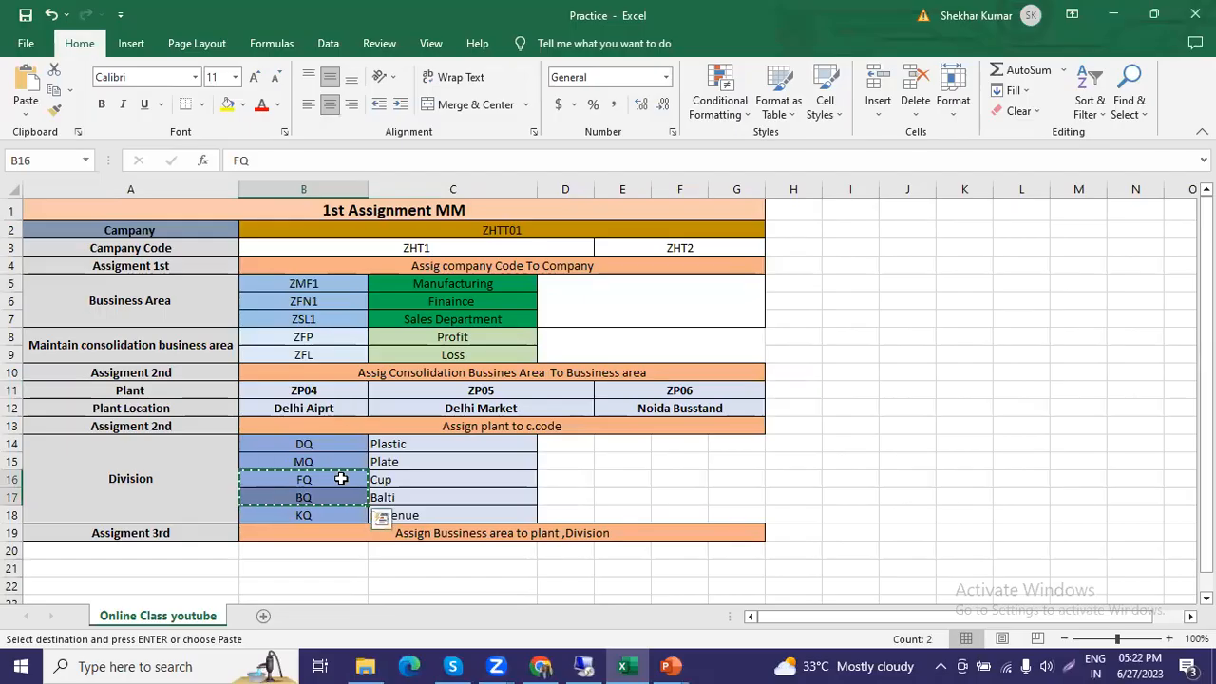
{"action": "left_click", "coordinate": [343, 519]}
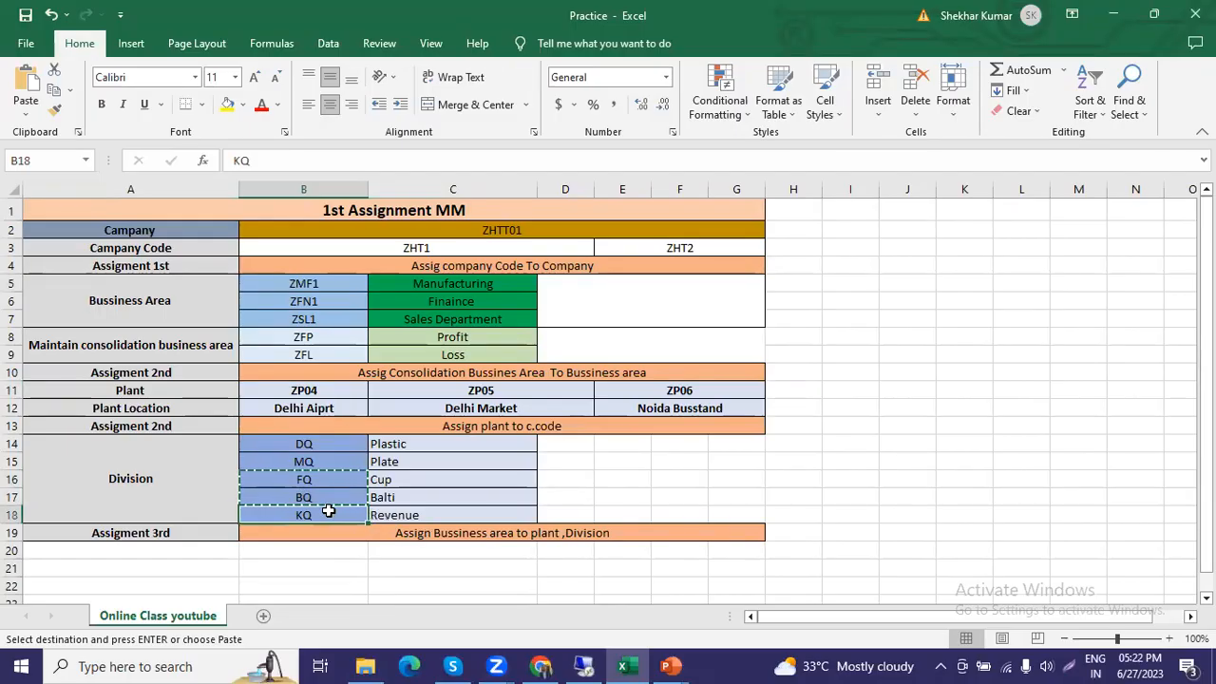
{"action": "key", "text": "ctrl+c"}
{"action": "key", "text": "alt+Tab"}
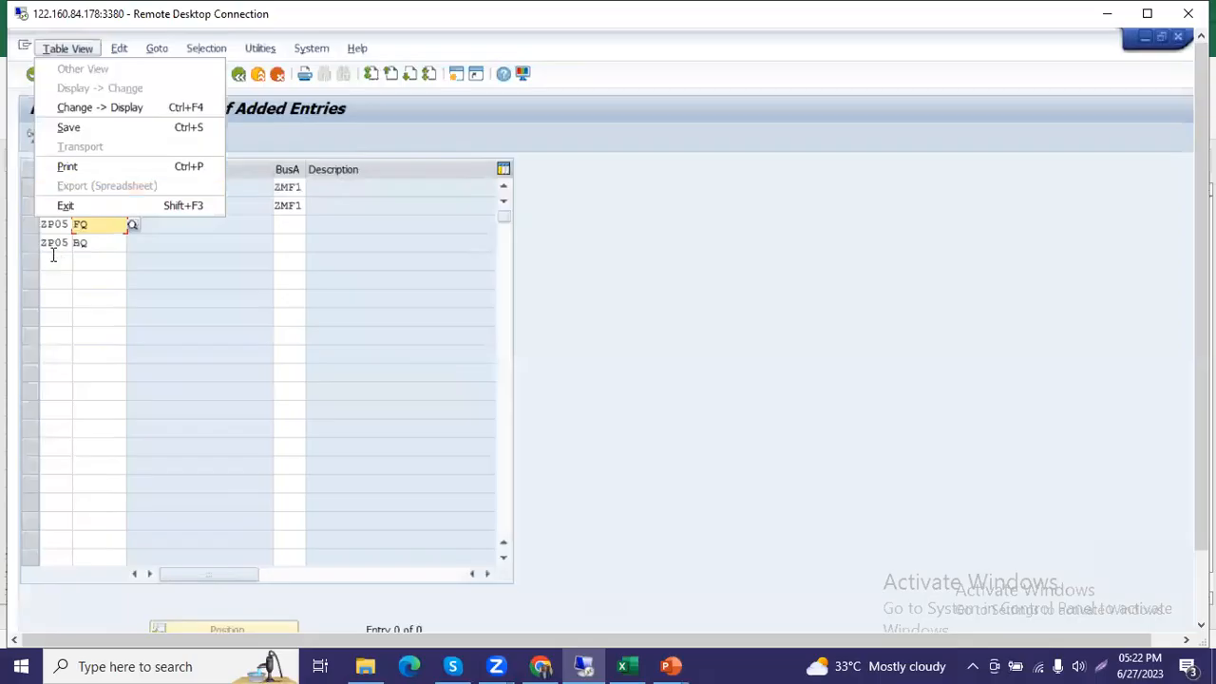
{"action": "type", "text": "ZP"}
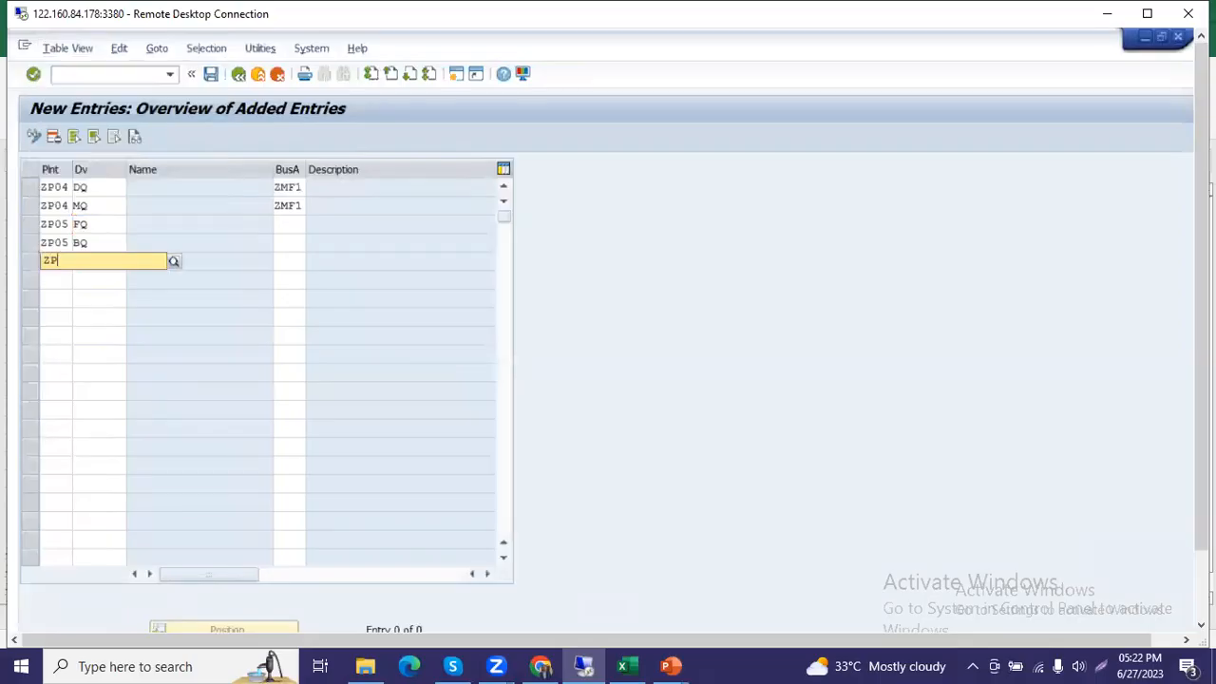
{"action": "type", "text": "0"}
{"action": "type", "text": "P06"}
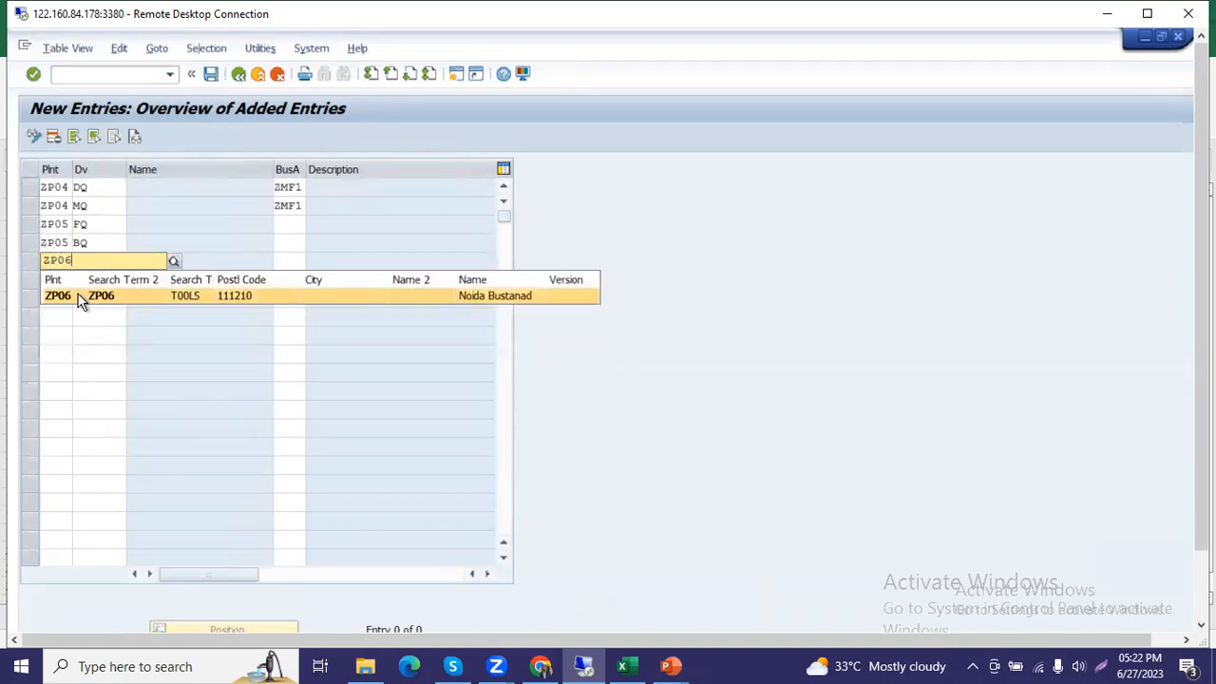
{"action": "left_click", "coordinate": [82, 298]}
{"action": "left_click", "coordinate": [120, 261]}
{"action": "type", "text": "KQ"}
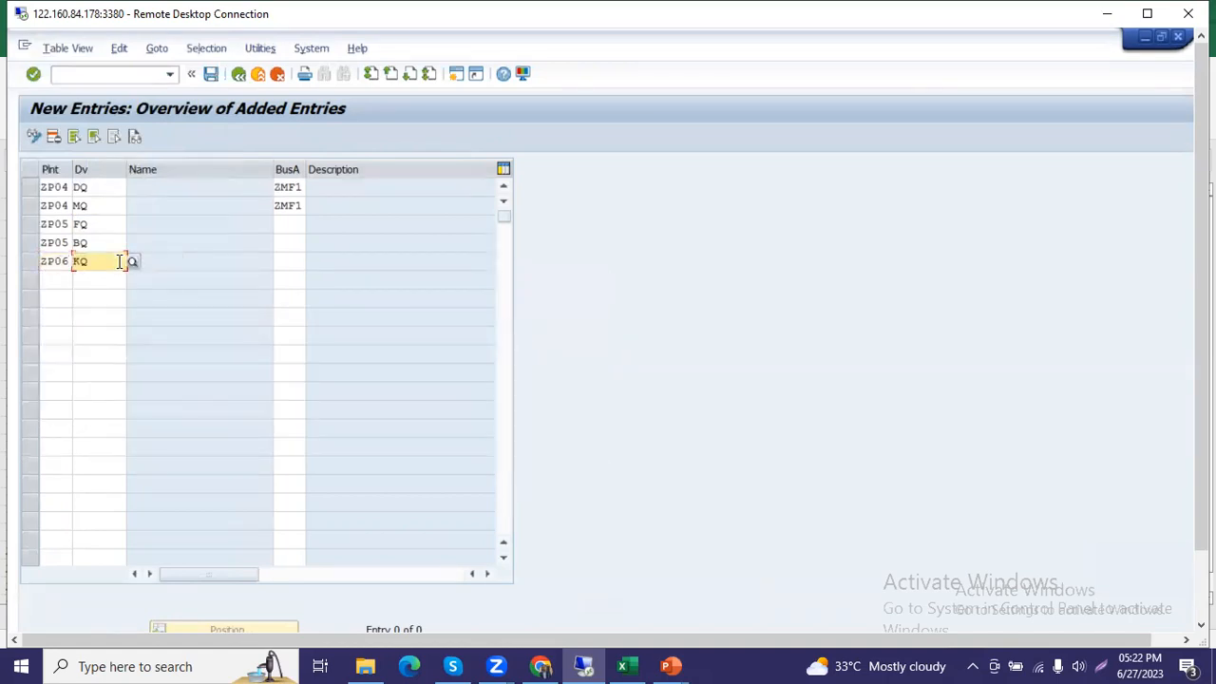
Copy business area ZFN1 from the Practice workbook into the ZP06 row in SAP.
{"action": "left_click", "coordinate": [291, 260]}
{"action": "key", "text": "alt+Tab"}
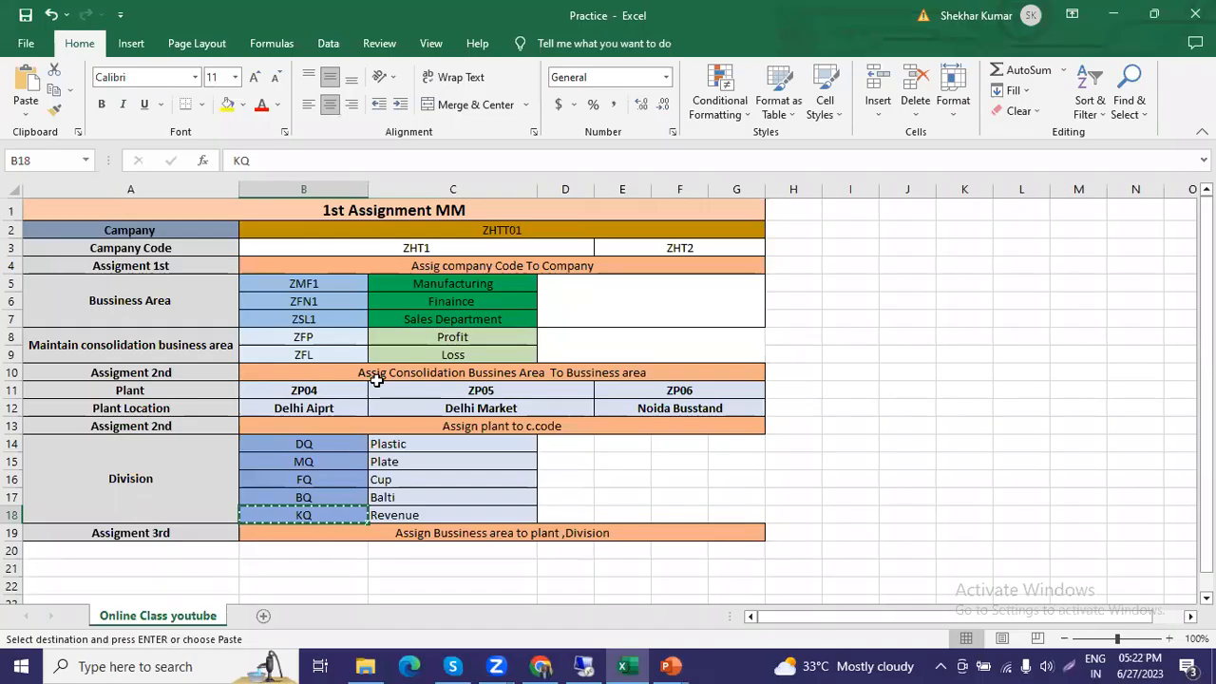
{"action": "left_click", "coordinate": [323, 305]}
{"action": "key", "text": "ctrl+c"}
{"action": "key", "text": "alt+Tab"}
{"action": "key", "text": "ctrl+v"}
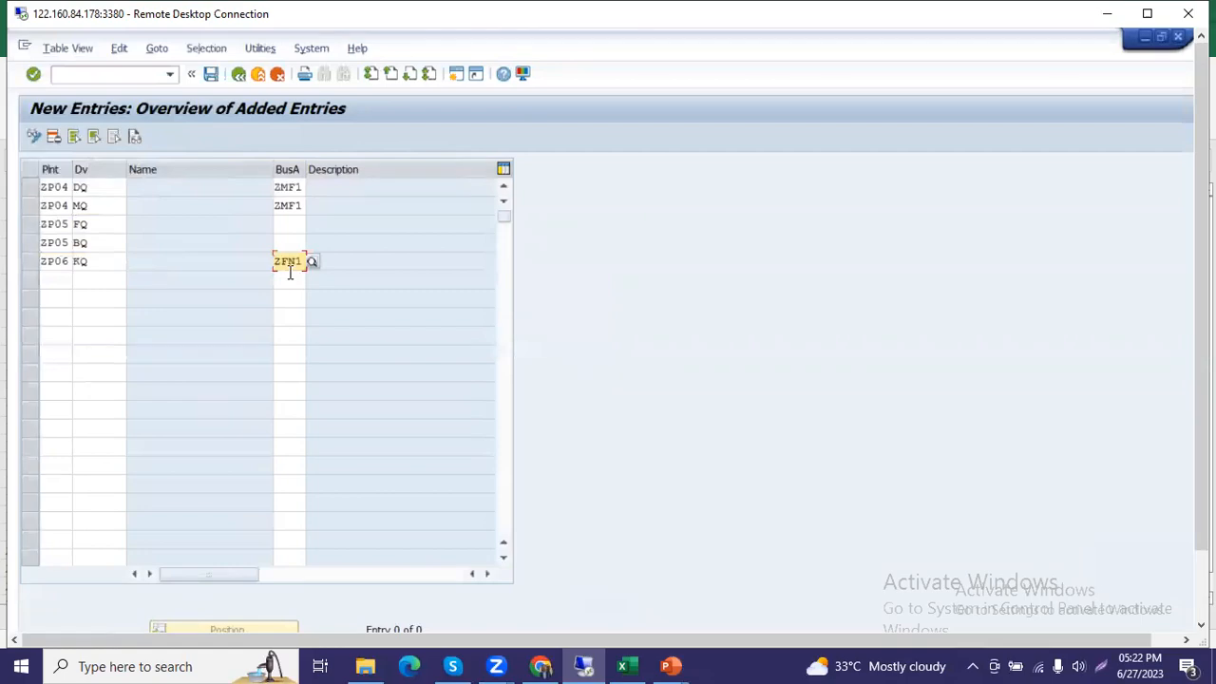
Copy business area ZSL1 from the Practice workbook into both ZP05 rows in SAP and validate the entries.
{"action": "key", "text": "alt+Tab"}
{"action": "left_click", "coordinate": [299, 322]}
{"action": "key", "text": "ctrl+c"}
{"action": "key", "text": "alt+Tab"}
{"action": "left_click", "coordinate": [280, 225]}
{"action": "key", "text": "ctrl+v"}
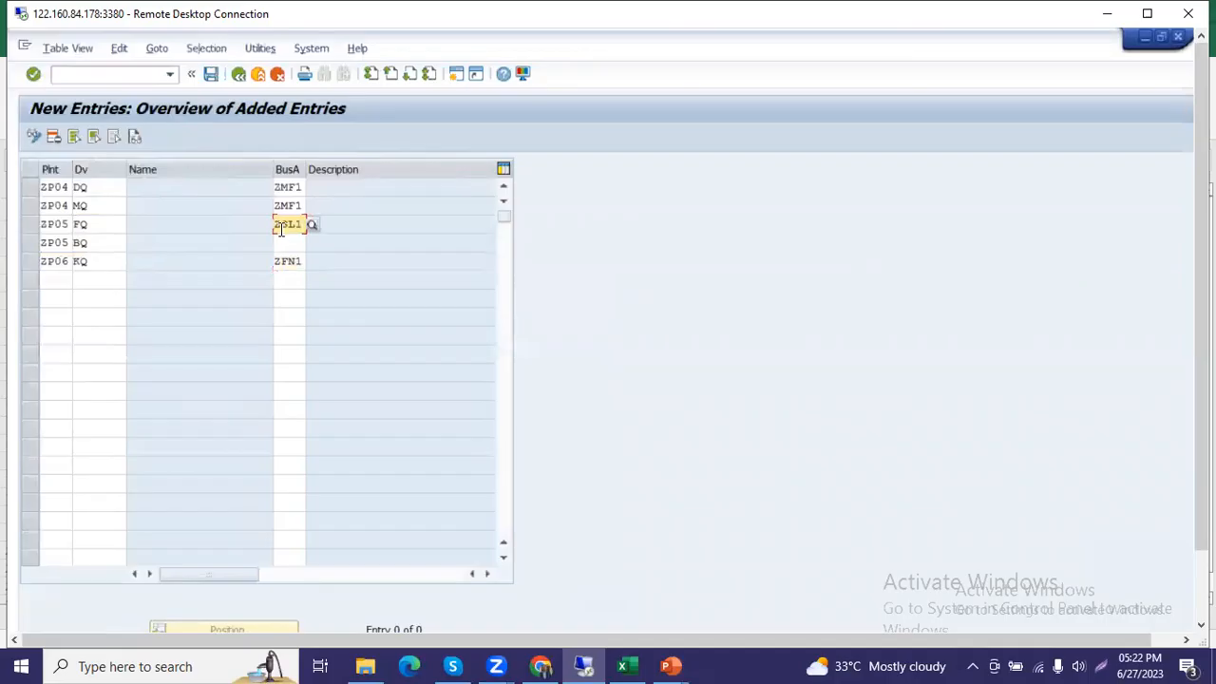
{"action": "left_click", "coordinate": [286, 243]}
{"action": "key", "text": "ctrl+v"}
{"action": "key", "text": "Return"}
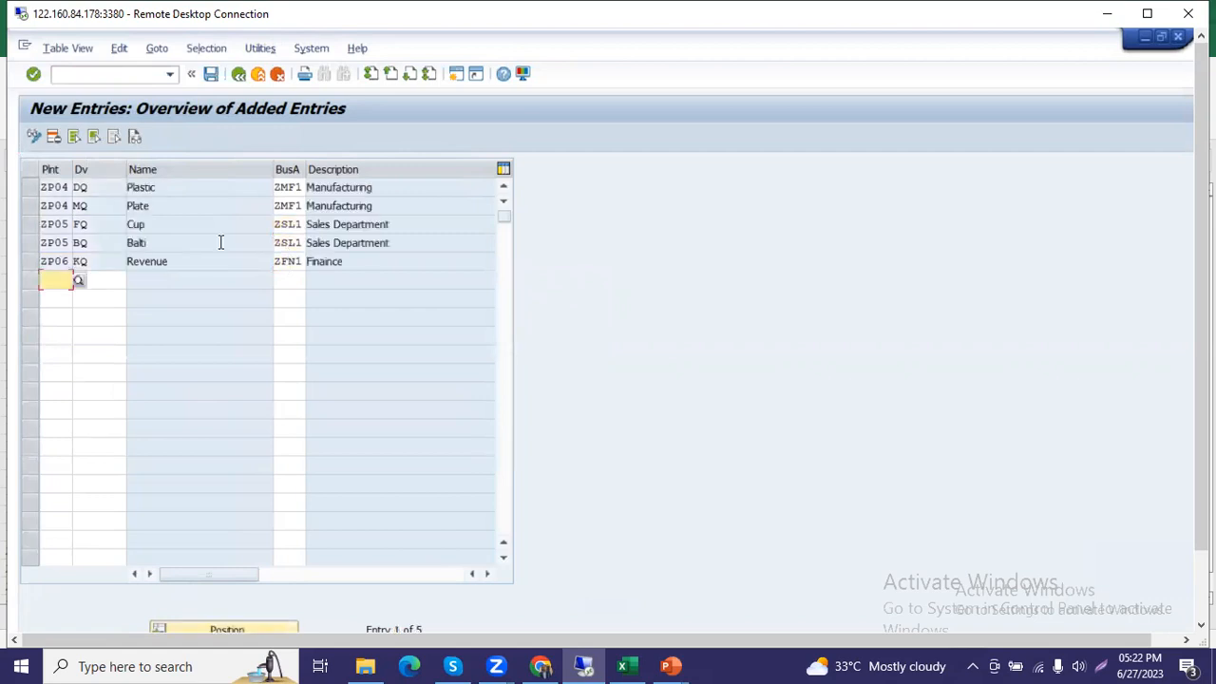
Save the business area assignments and return to the IMG structure.
{"action": "left_click", "coordinate": [211, 73]}
{"action": "left_click", "coordinate": [343, 331]}
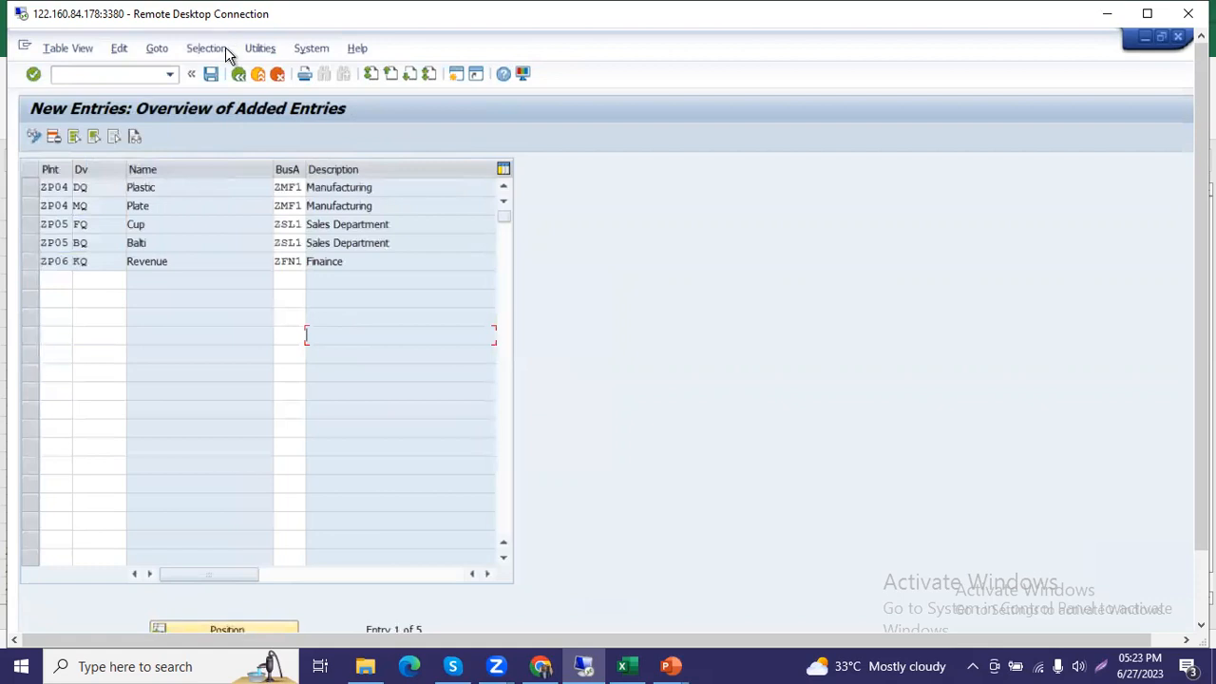
{"action": "left_click", "coordinate": [237, 74]}
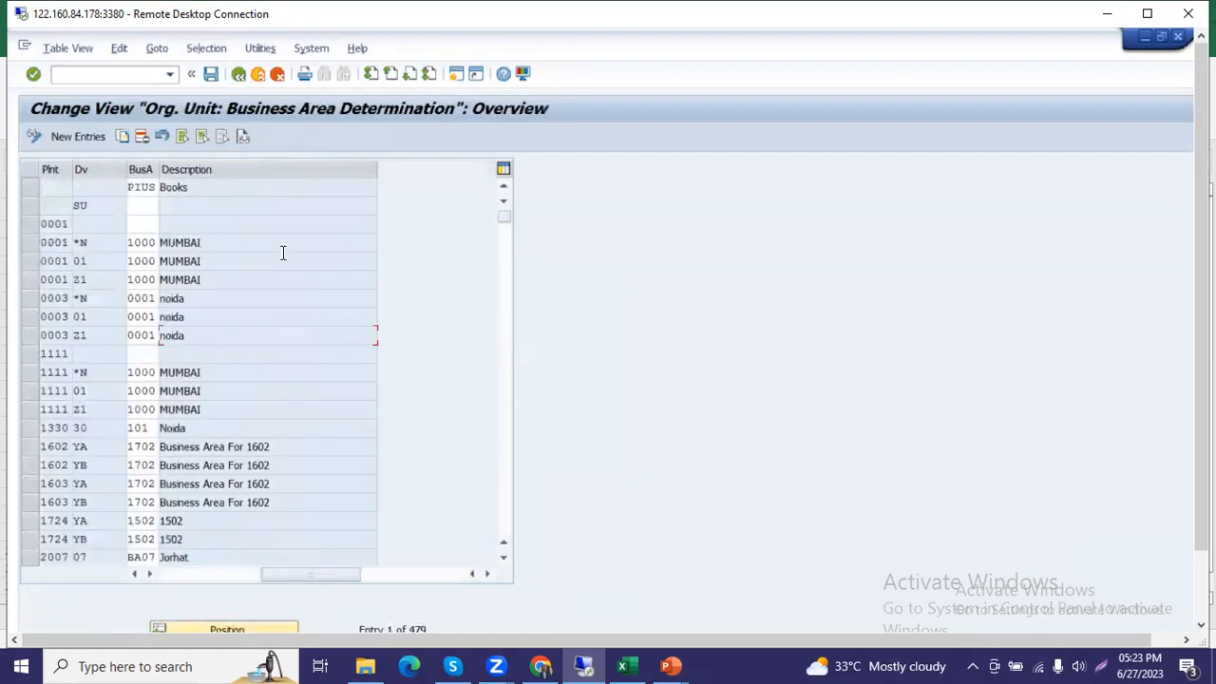
{"action": "left_click", "coordinate": [239, 79]}
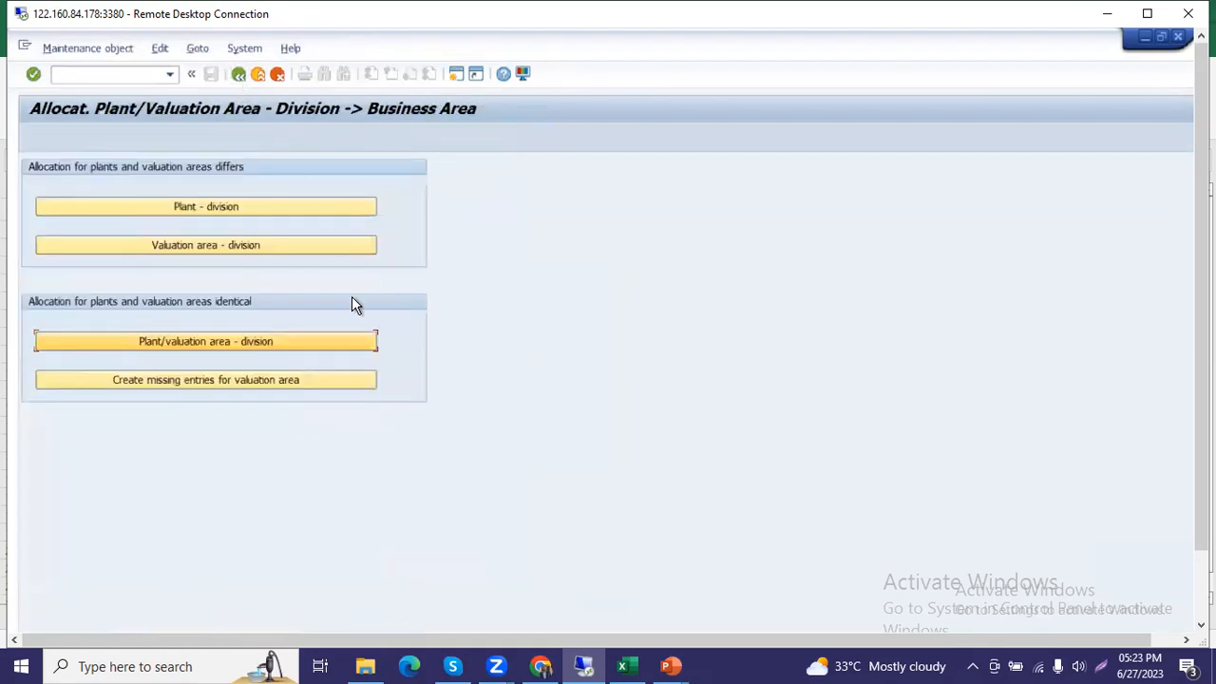
{"action": "left_click", "coordinate": [237, 75]}
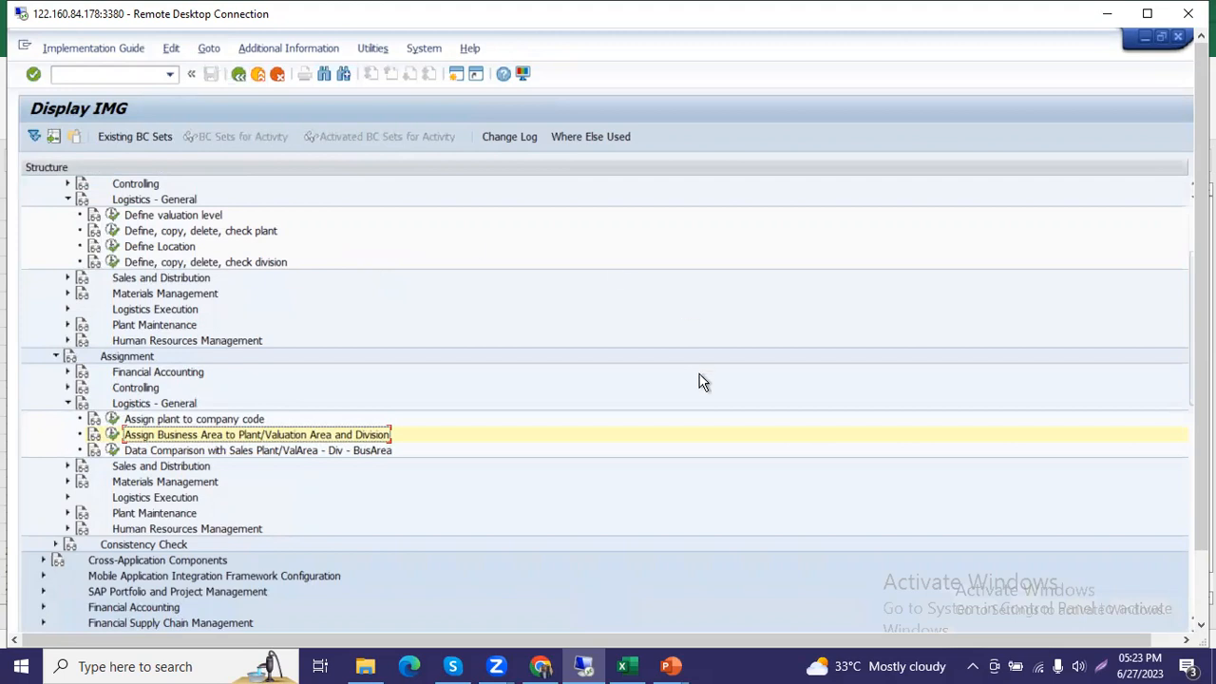
Switch to the PowerPoint slide show and review the Division and business area assignment slides through to the closing slide.
{"action": "mouse_move", "coordinate": [671, 664]}
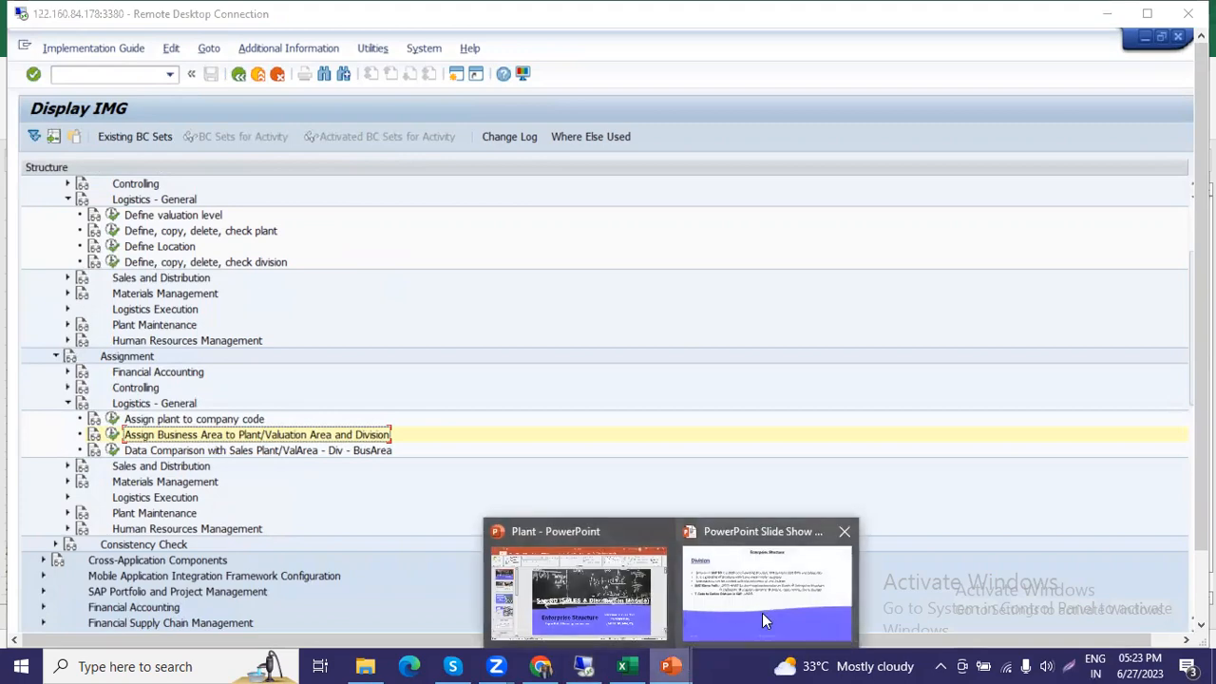
{"action": "left_click", "coordinate": [764, 613]}
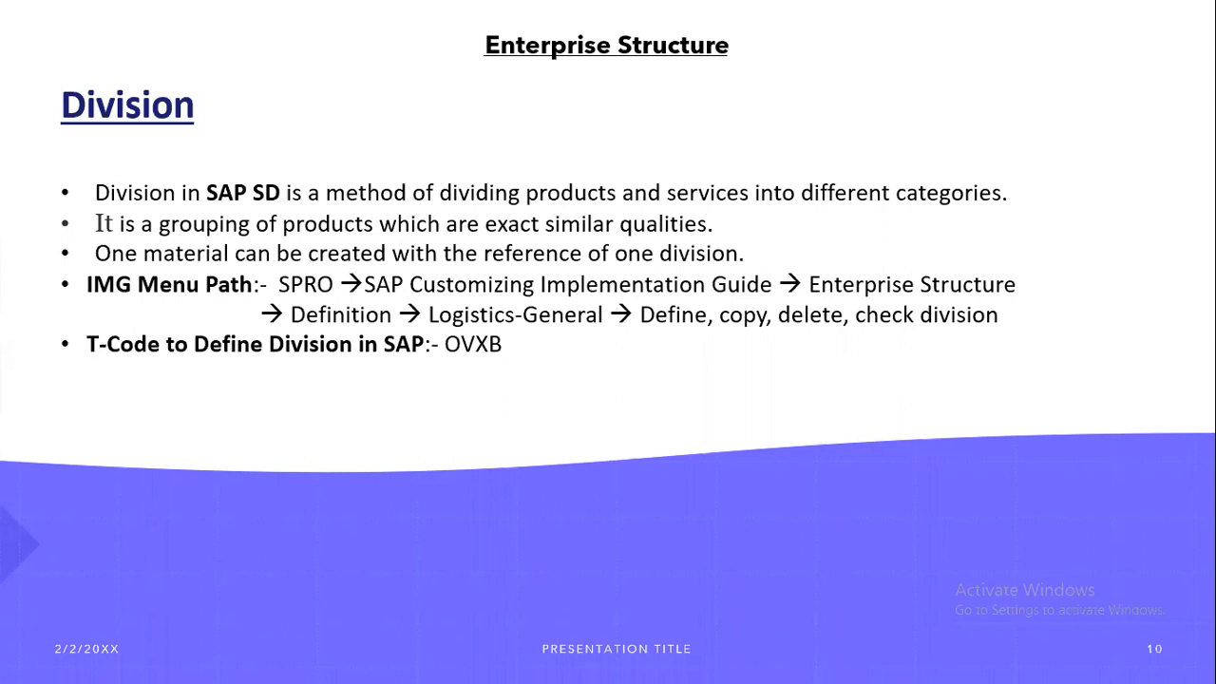
{"action": "key", "text": "Right"}
{"action": "key", "text": "Right"}
{"action": "key", "text": "Left"}
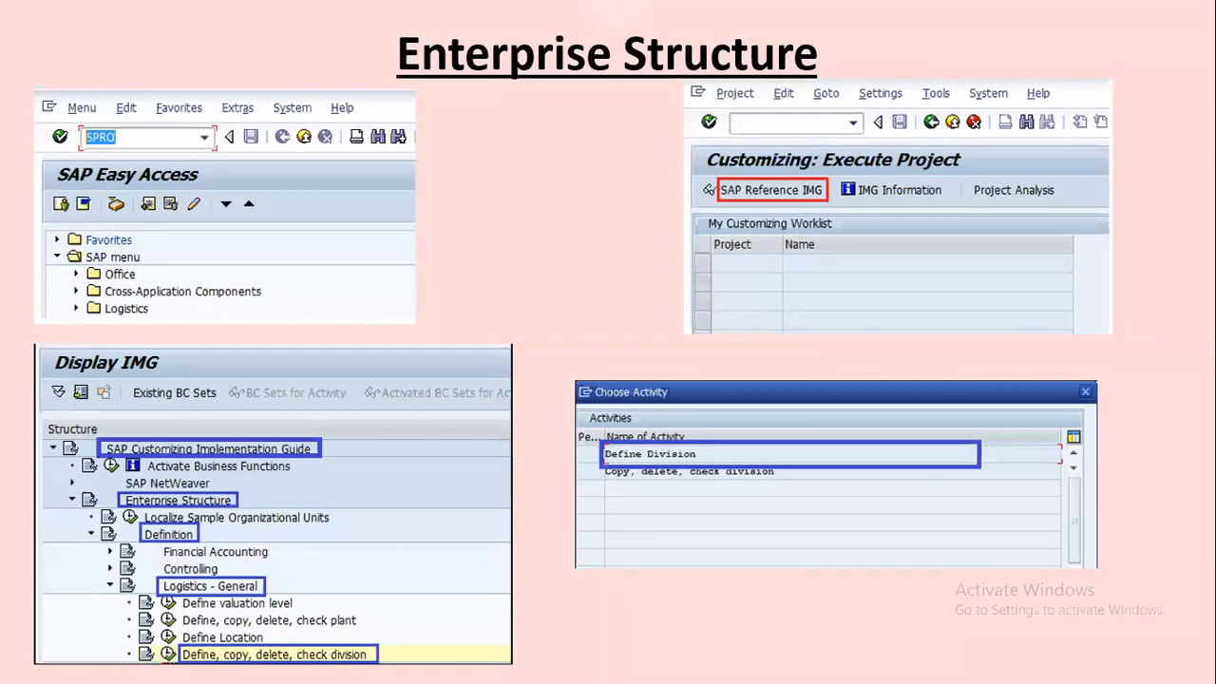
{"action": "key", "text": "Right"}
{"action": "key", "text": "Right"}
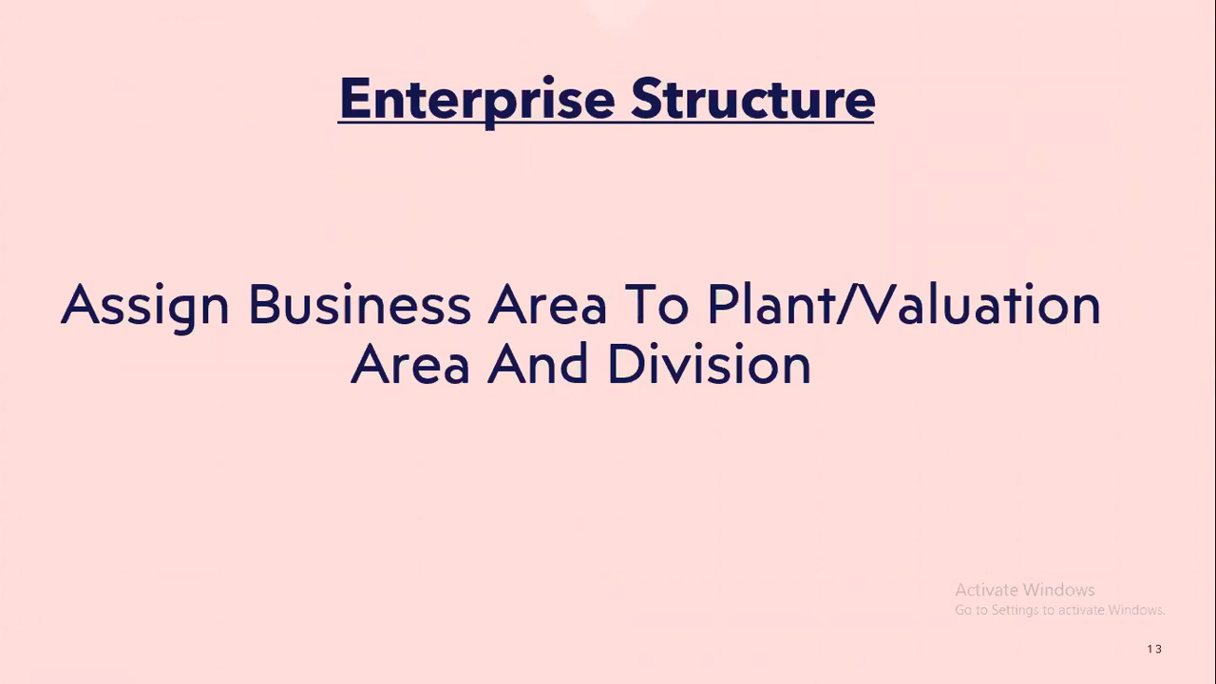
{"action": "key", "text": "Right"}
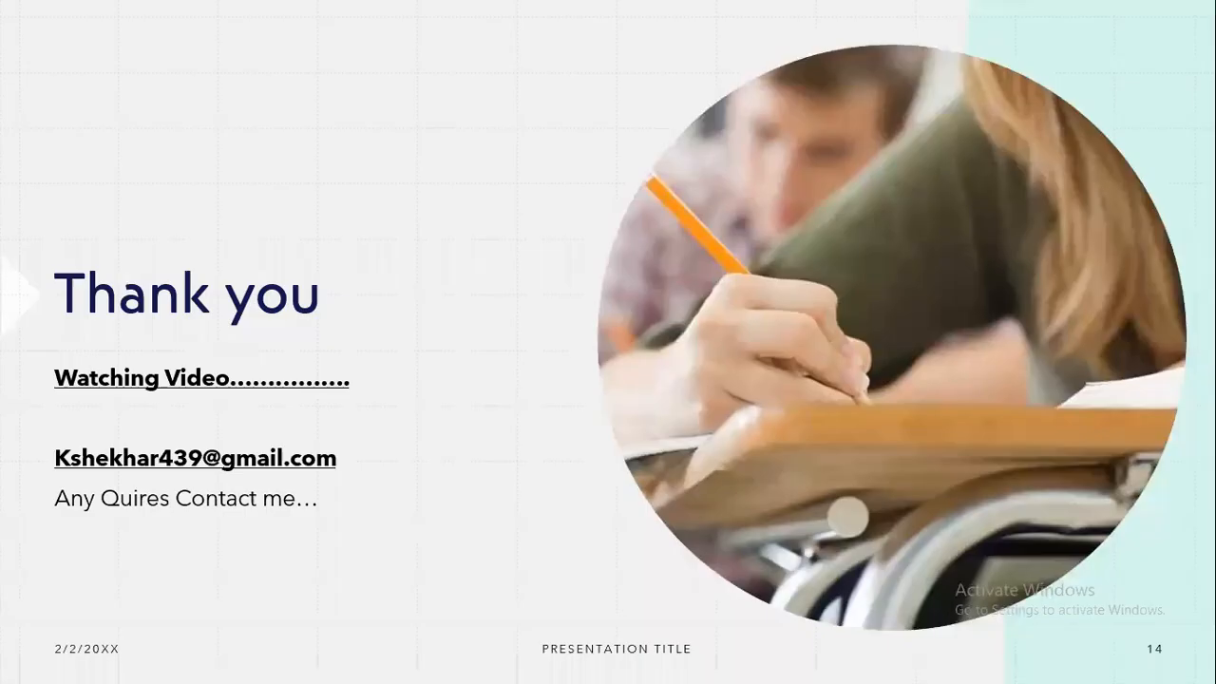